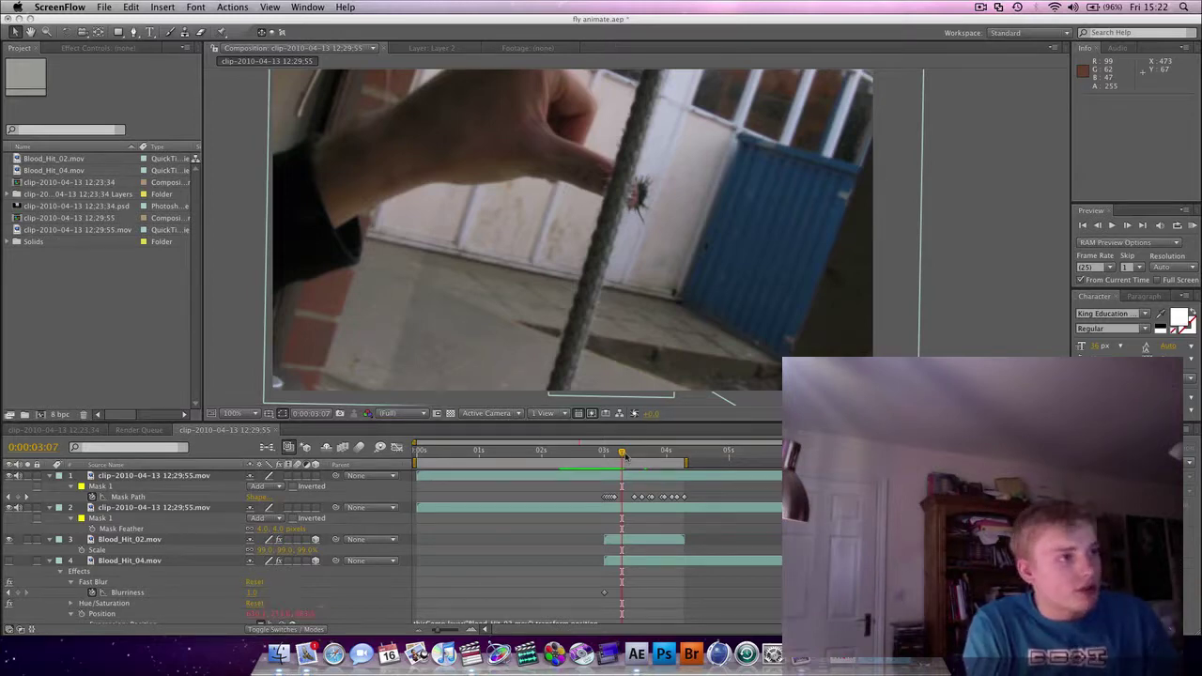
Step: Preview the finished fly composition around the blood hit, from about 2.5 seconds onward
click(607, 454)
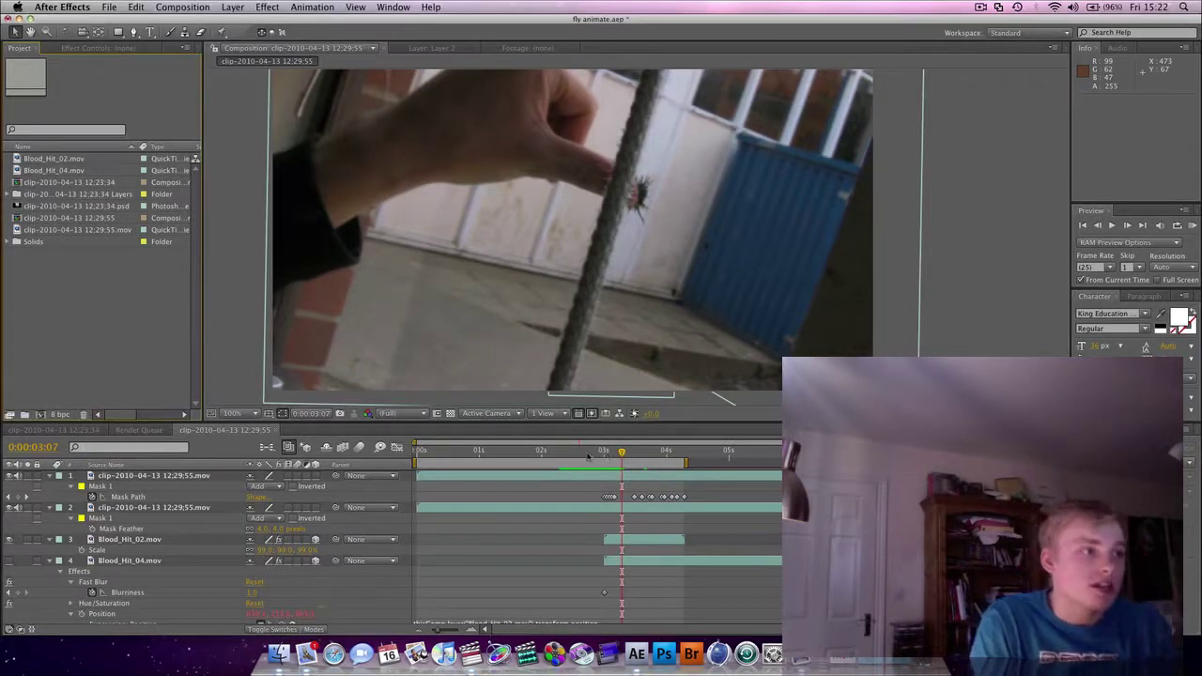
click(590, 452)
click(587, 454)
key(space)
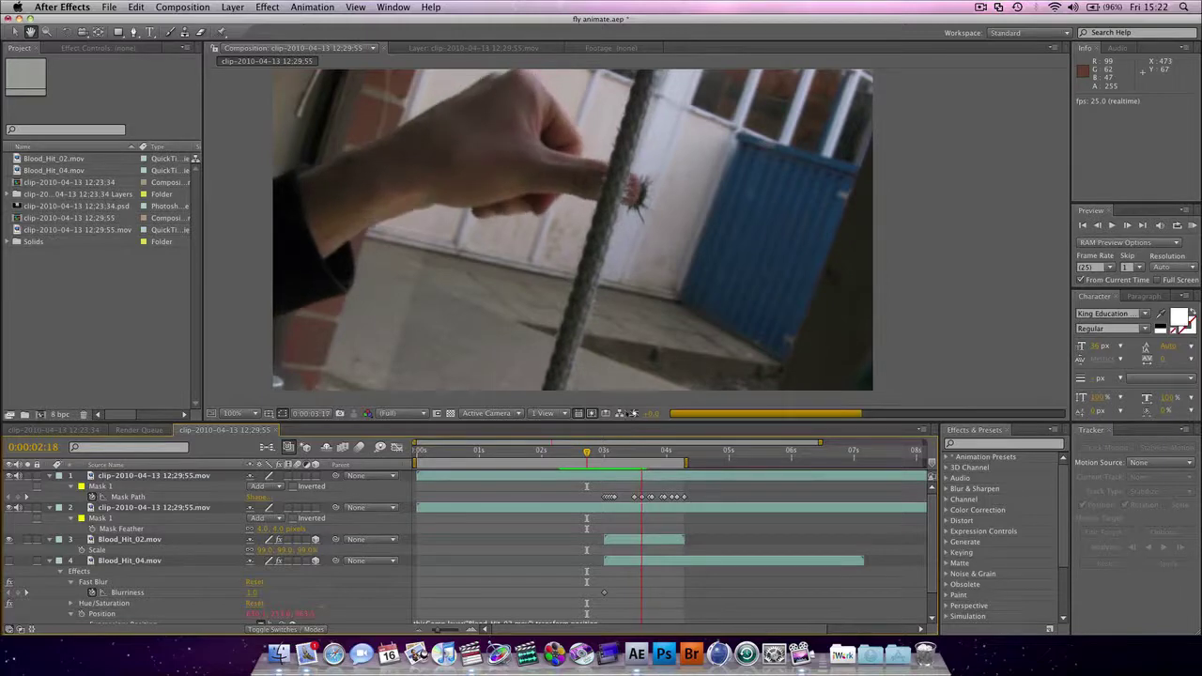
key(space)
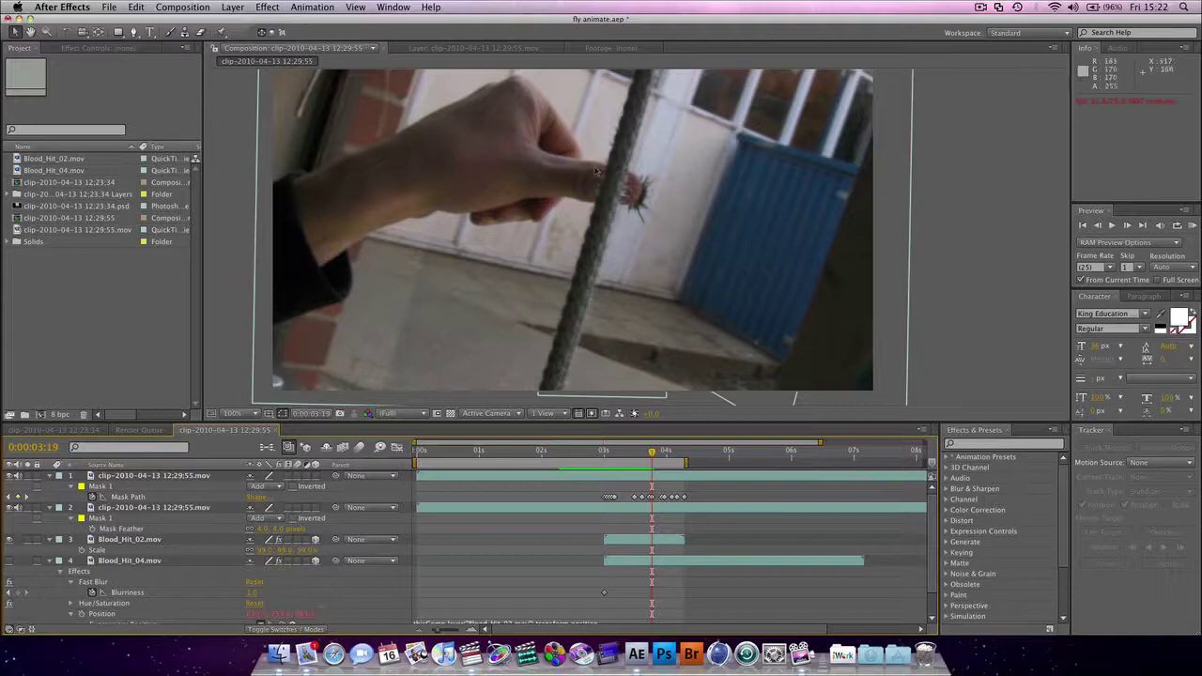
click(574, 453)
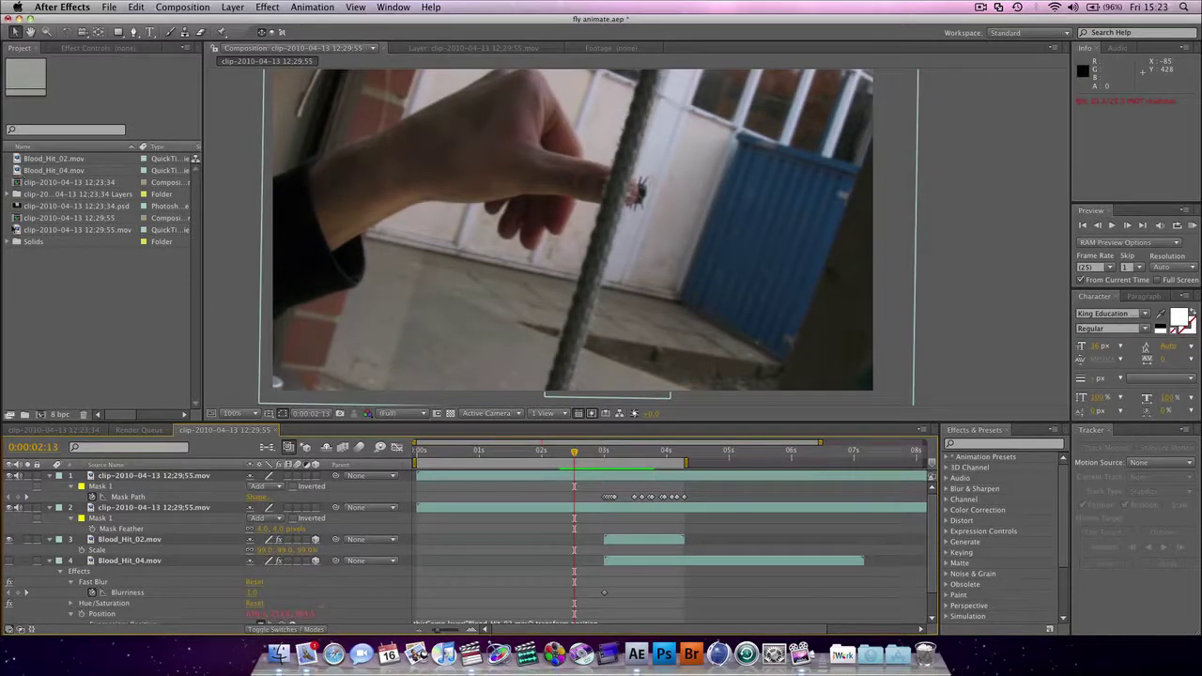
click(17, 206)
click(22, 231)
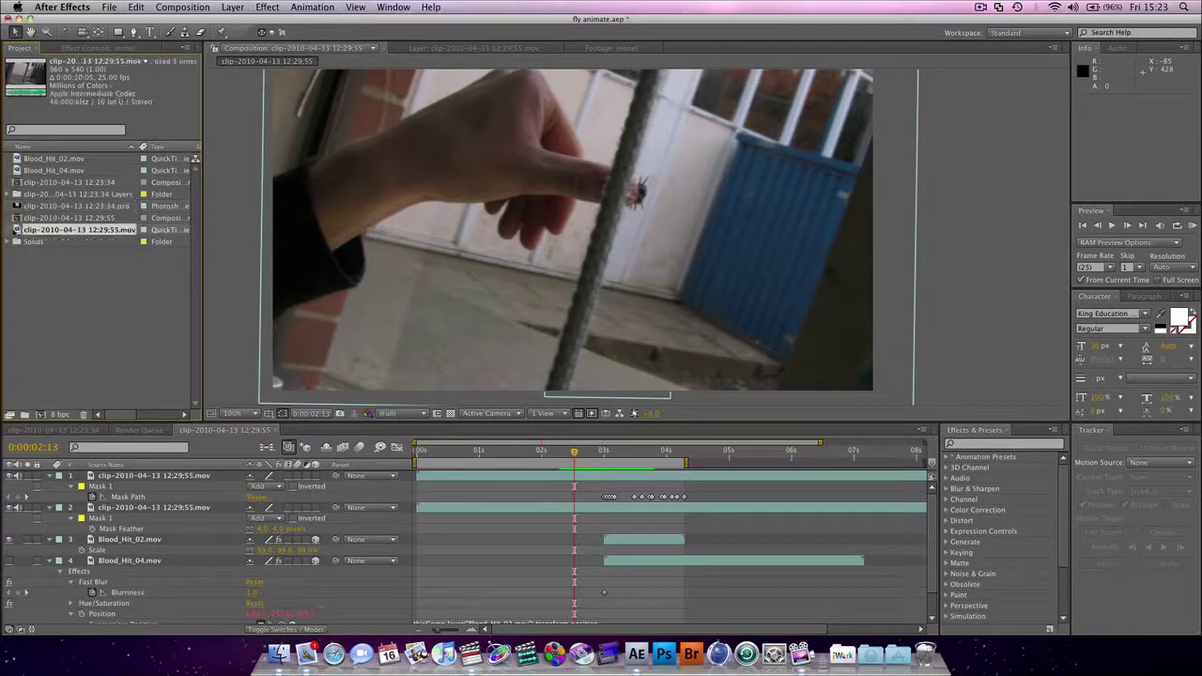
drag(23, 230, 41, 415)
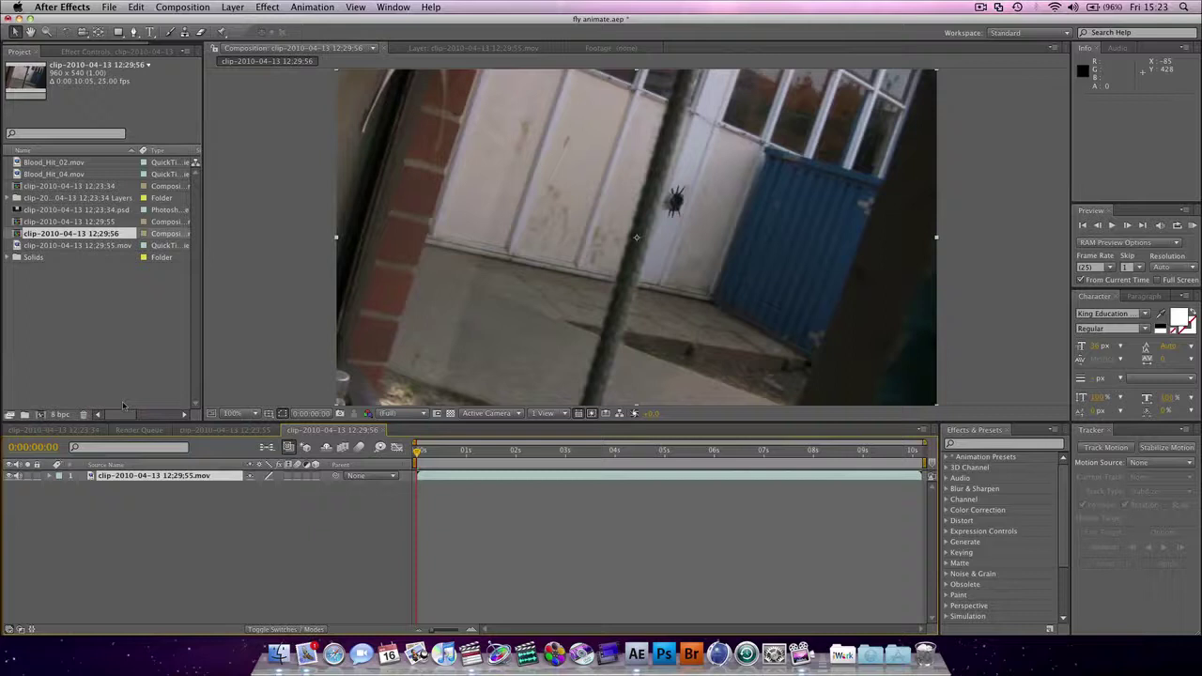
Step: End the work area at 5 seconds and preview the handheld clip within it
drag(441, 458, 665, 470)
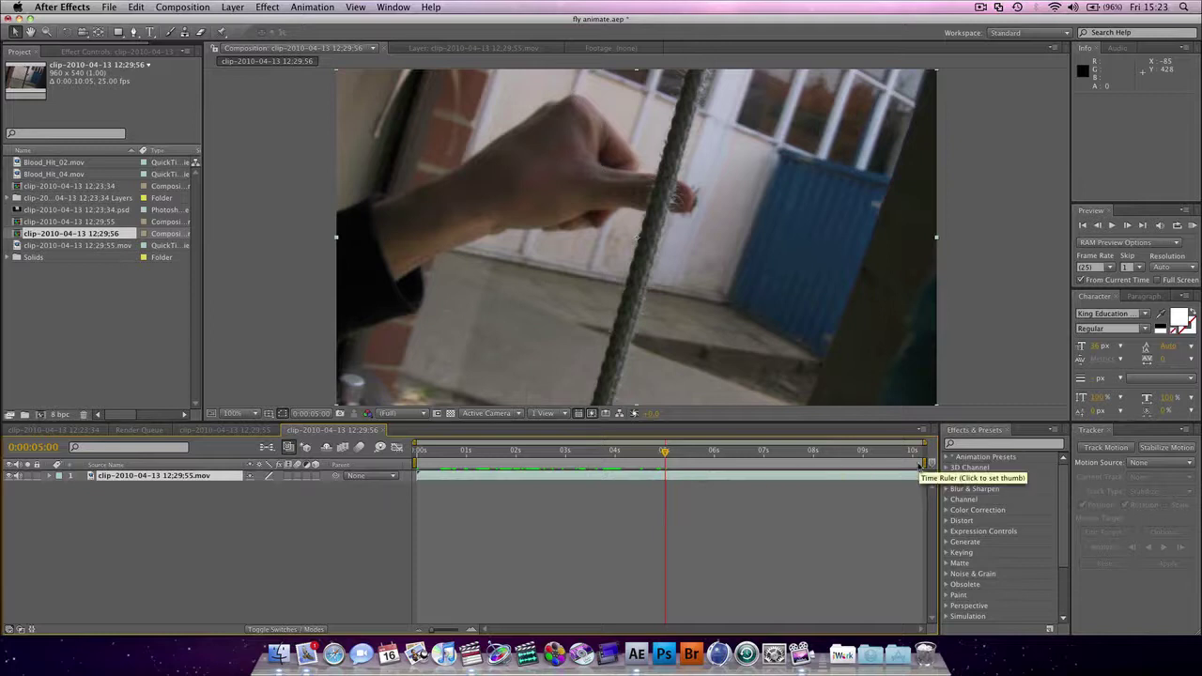
drag(925, 464, 670, 461)
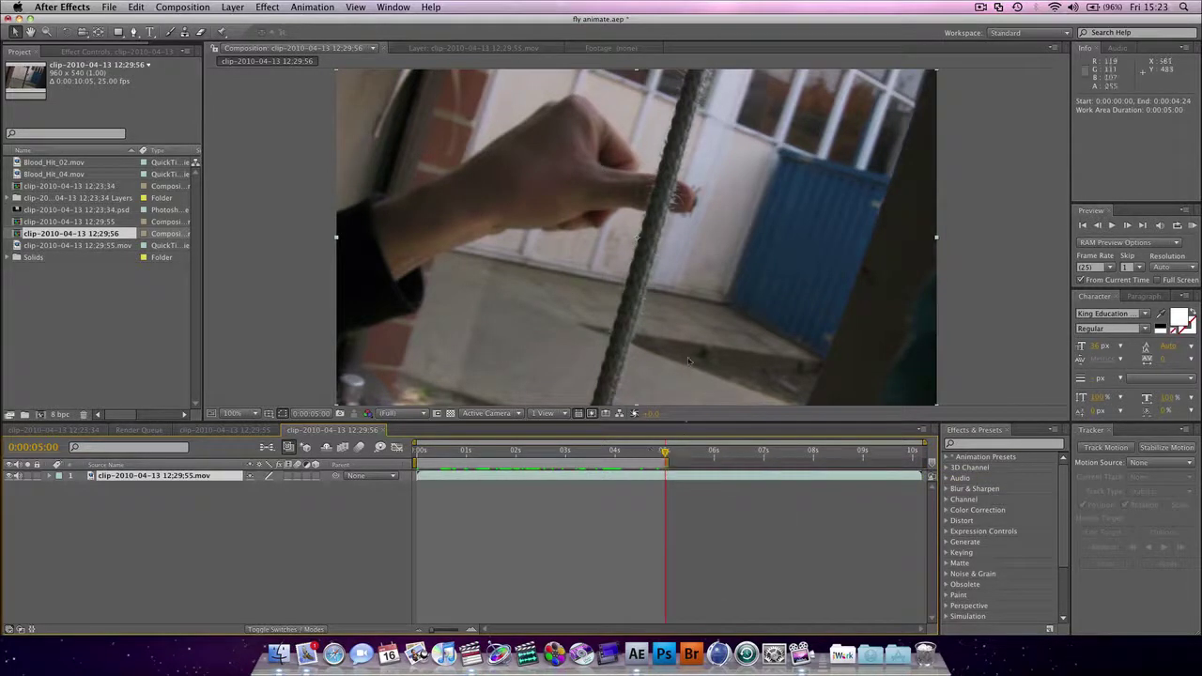
drag(663, 452, 552, 445)
key(space)
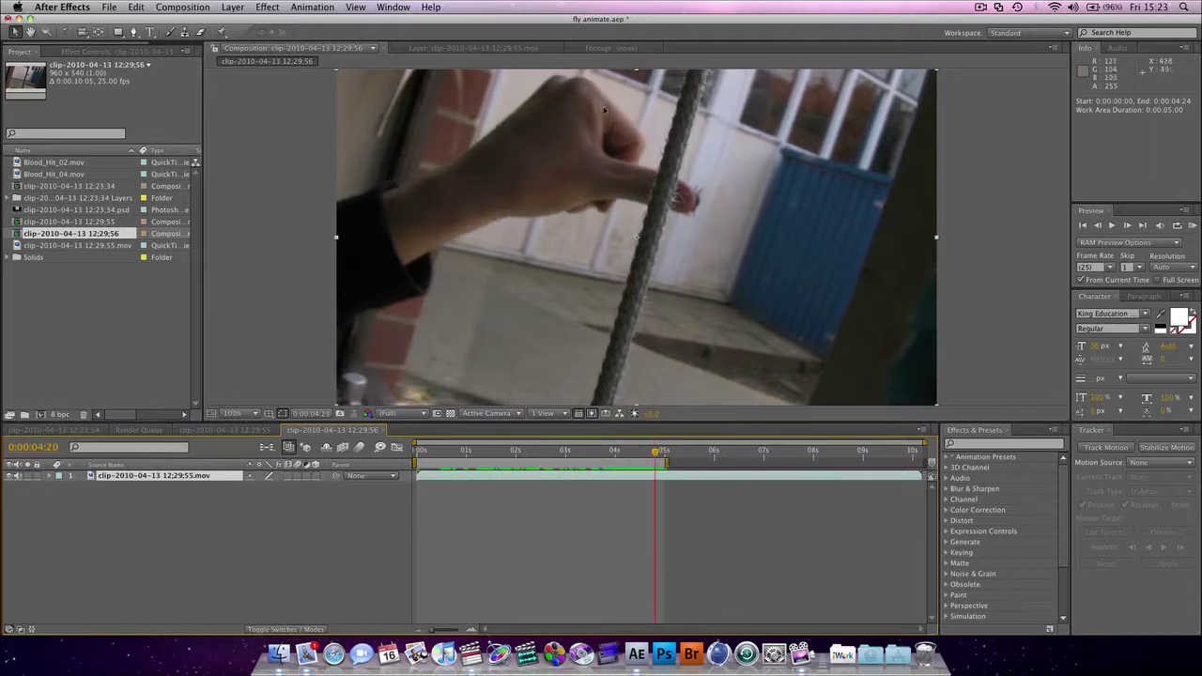
Step: Set up motion stabilization for position and rotation on the clip layer, starting at frame 0:00:00:01
click(422, 451)
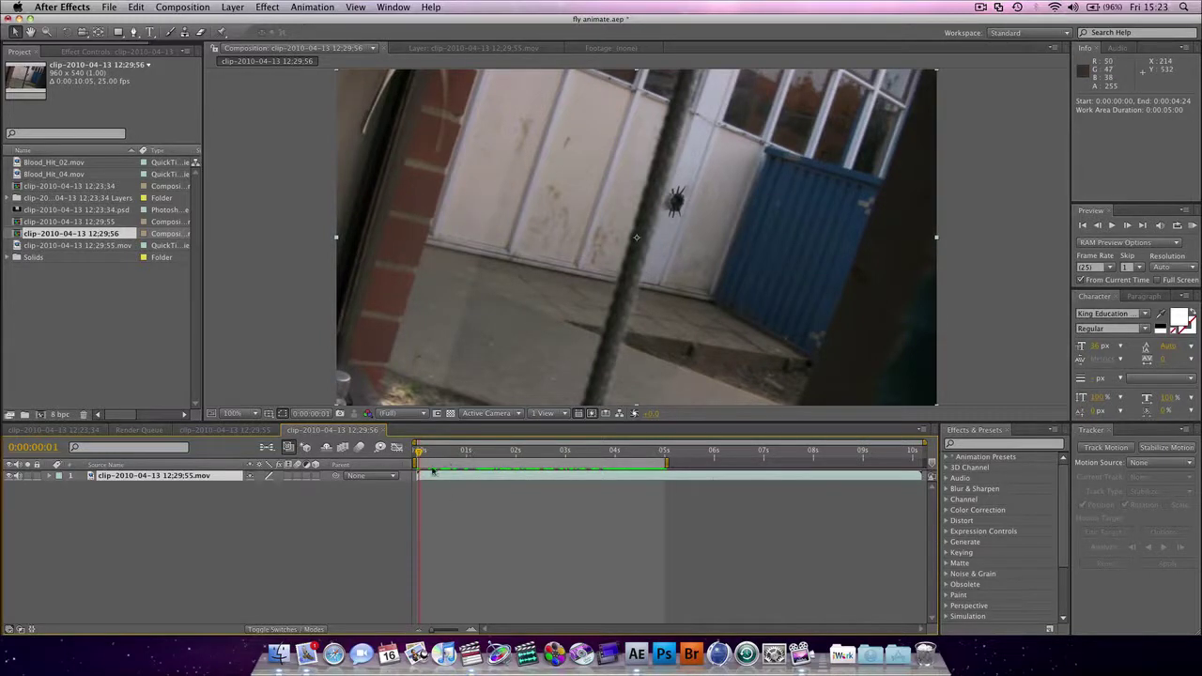
right_click(473, 477)
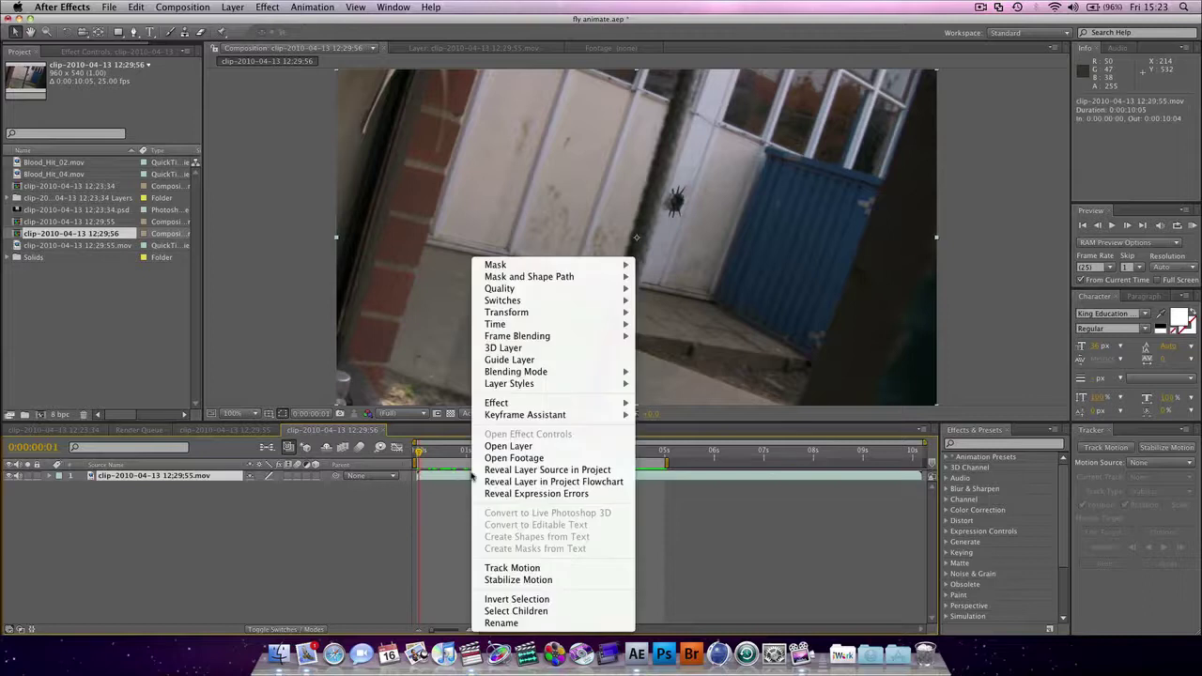
click(516, 568)
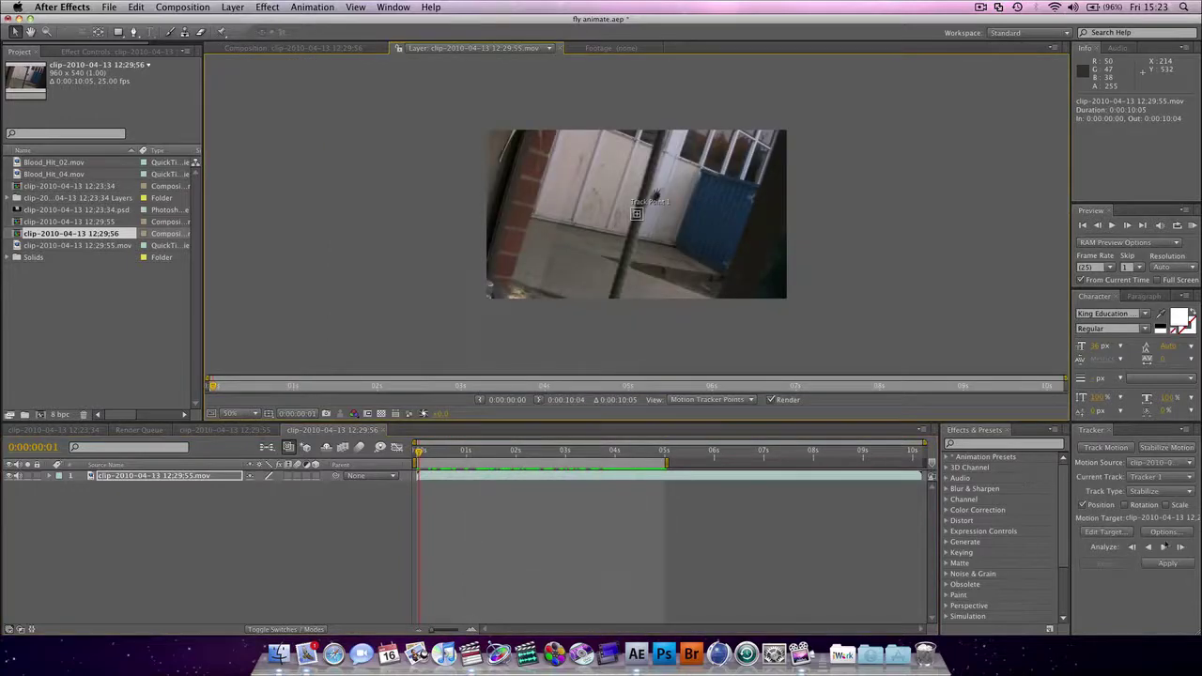
click(1123, 505)
Step: Place Track Point 1 on the detail beside the dark door frame and Track Point 2 on the edge between the blue door and dark post
drag(637, 214, 500, 162)
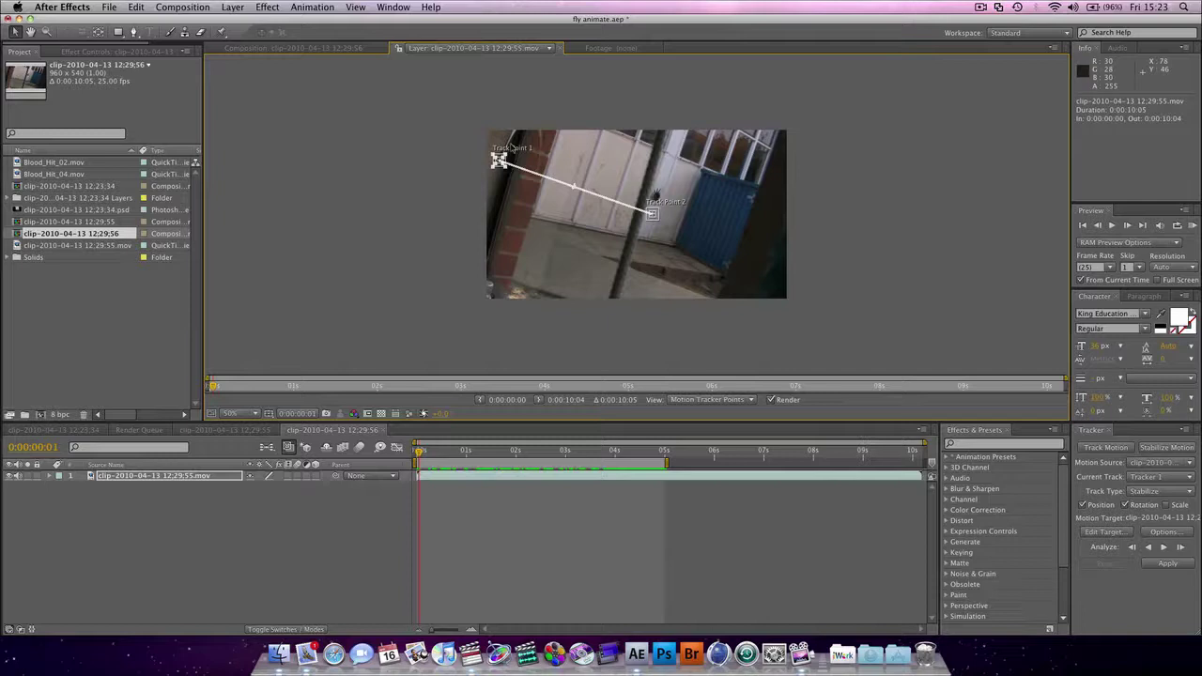
click(654, 216)
drag(654, 214, 748, 240)
scroll(755, 242, up, 2)
scroll(755, 242, up, 2)
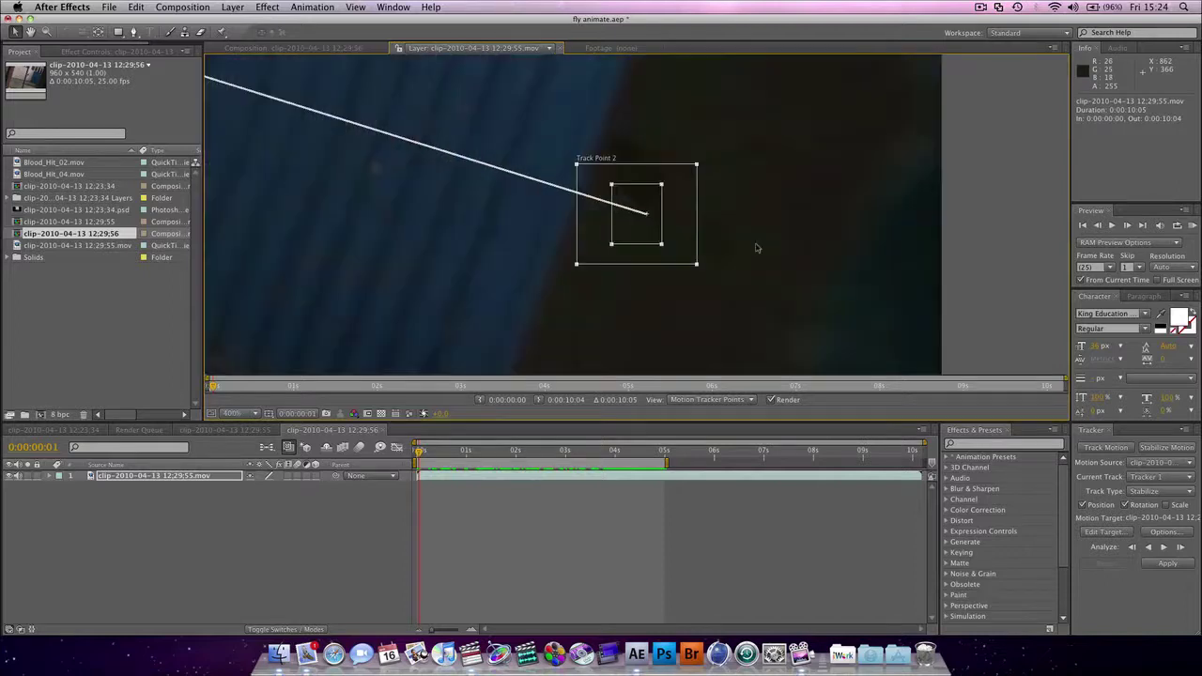
scroll(756, 242, down, 2)
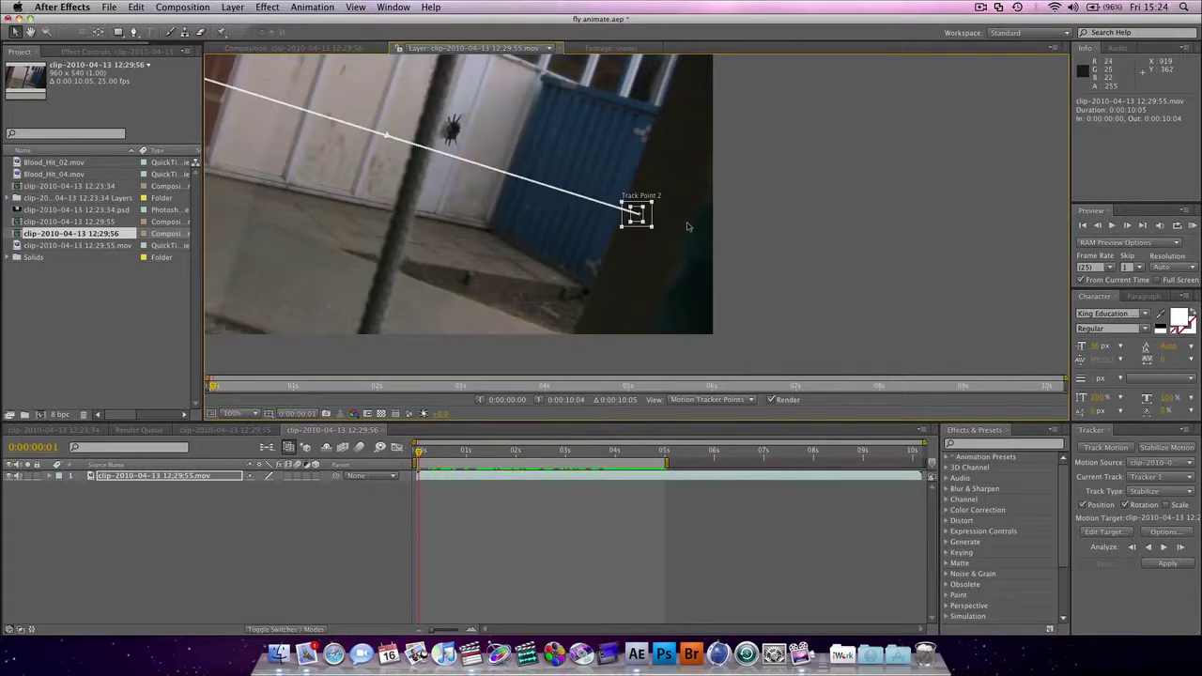
drag(723, 172, 668, 260)
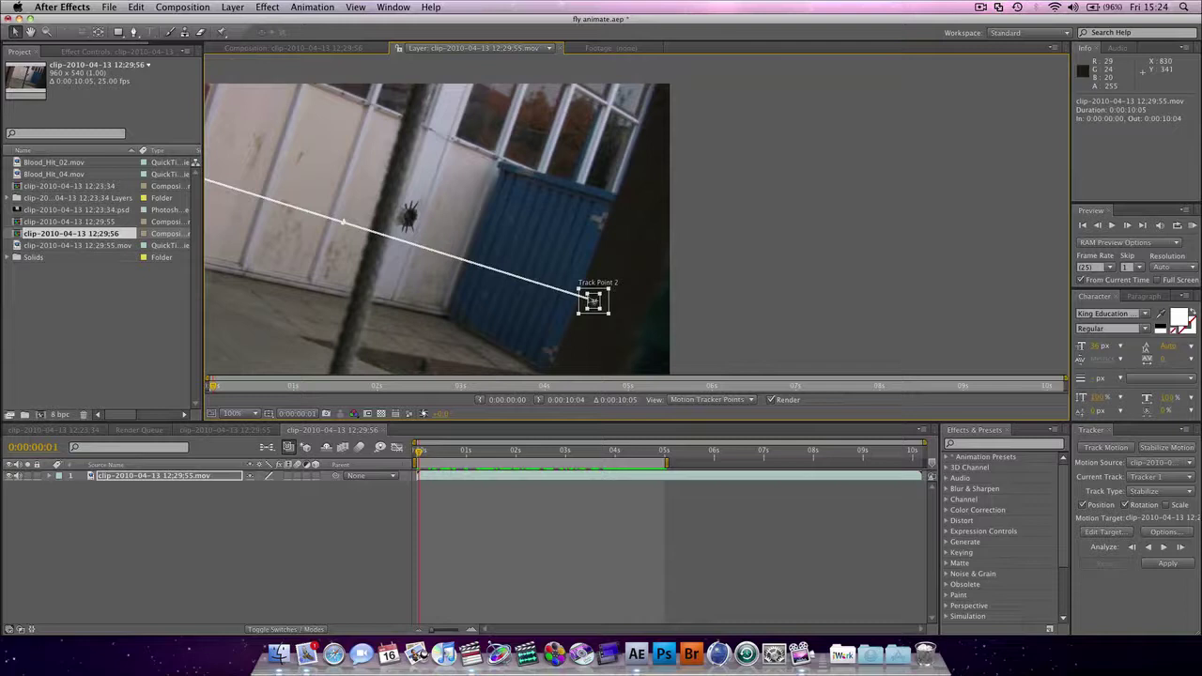
drag(593, 301, 588, 239)
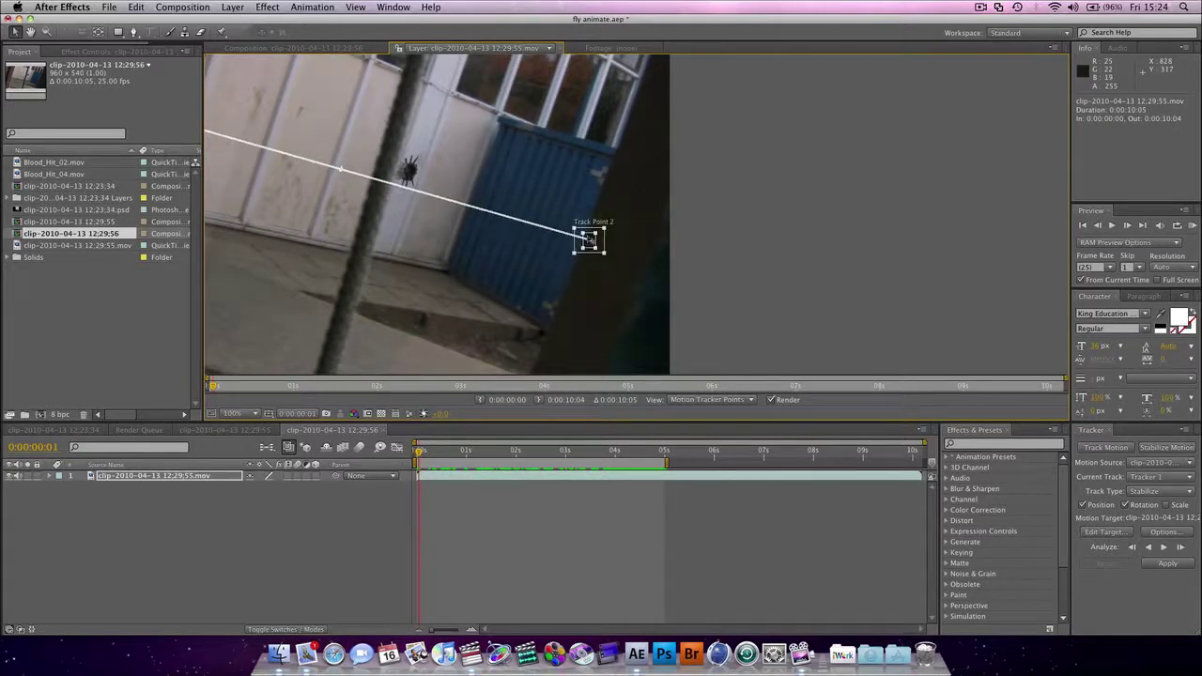
Step: Shrink Track Point 1's feature region tightly around the bright detail beside the dark door frame
key(comma)
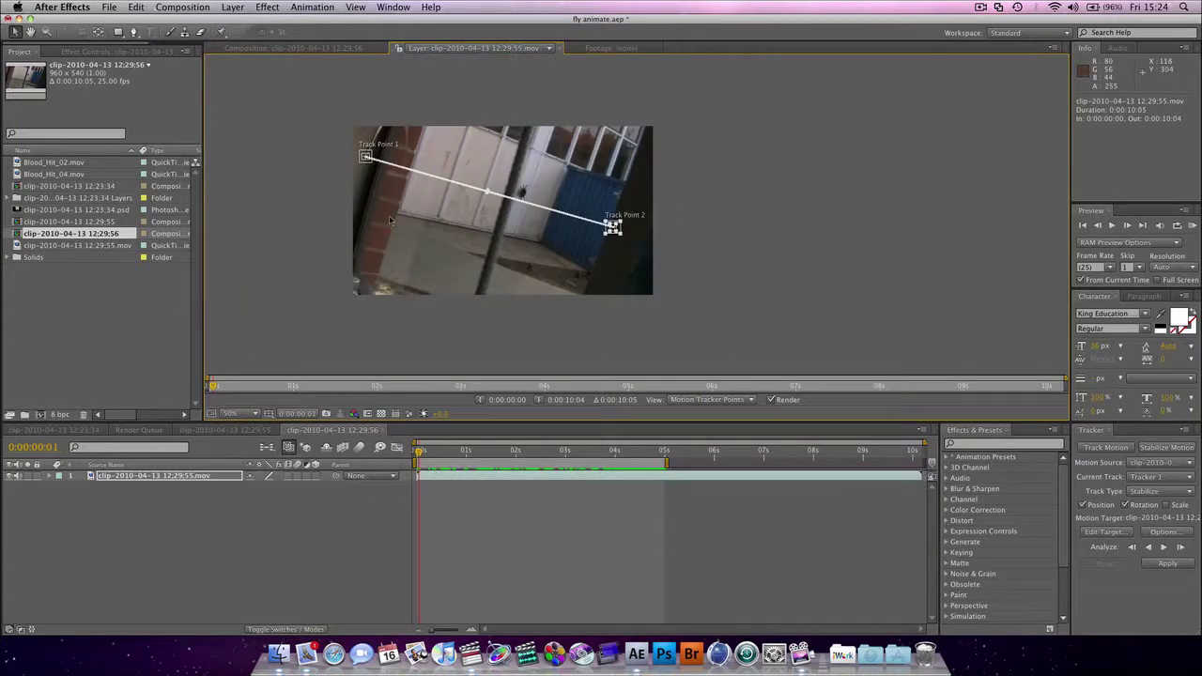
key(period)
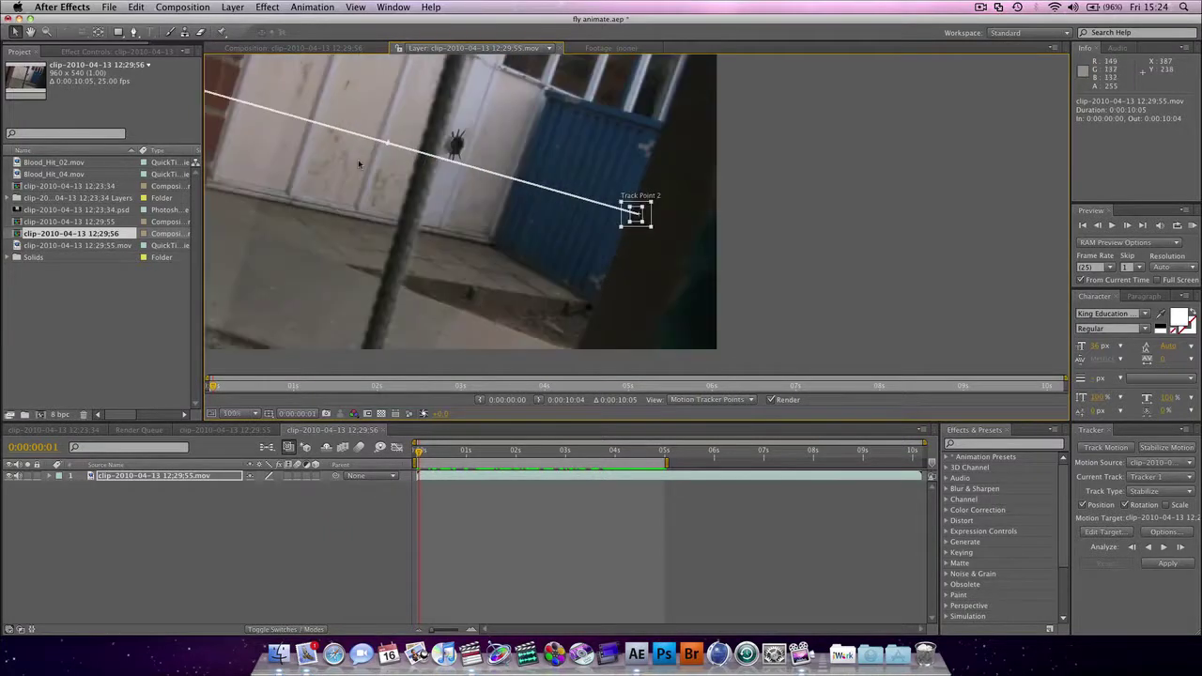
key(period)
key(h)
drag(319, 101, 885, 373)
drag(216, 183, 383, 307)
key(v)
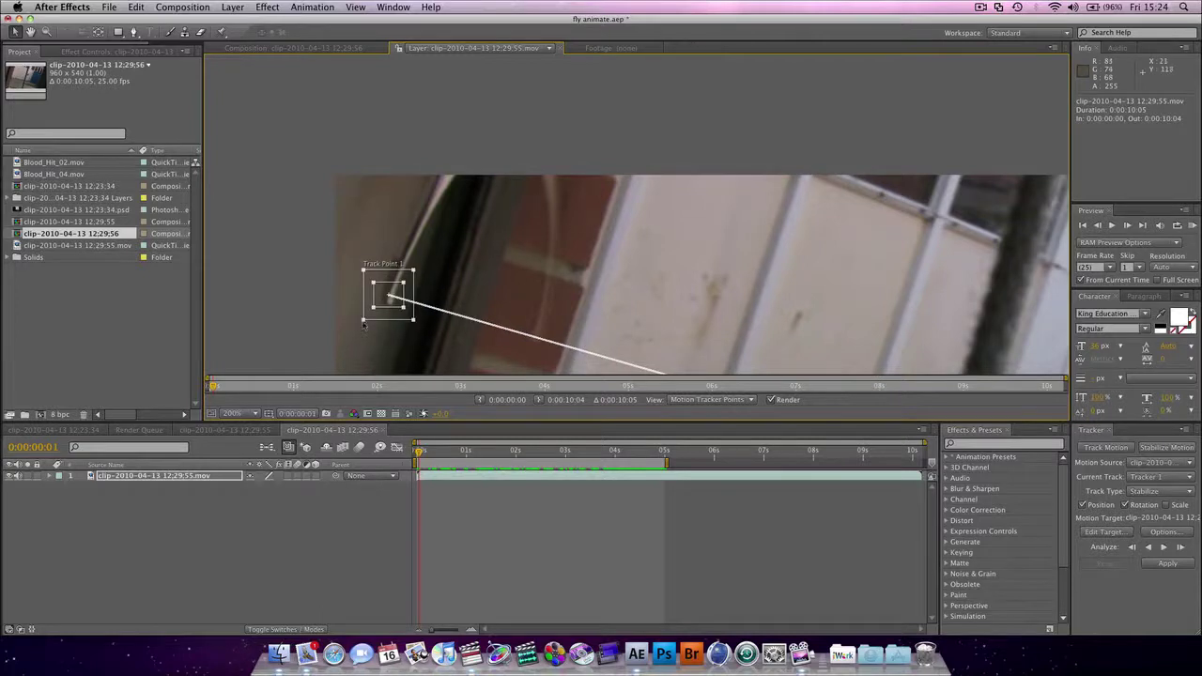
drag(373, 284, 383, 300)
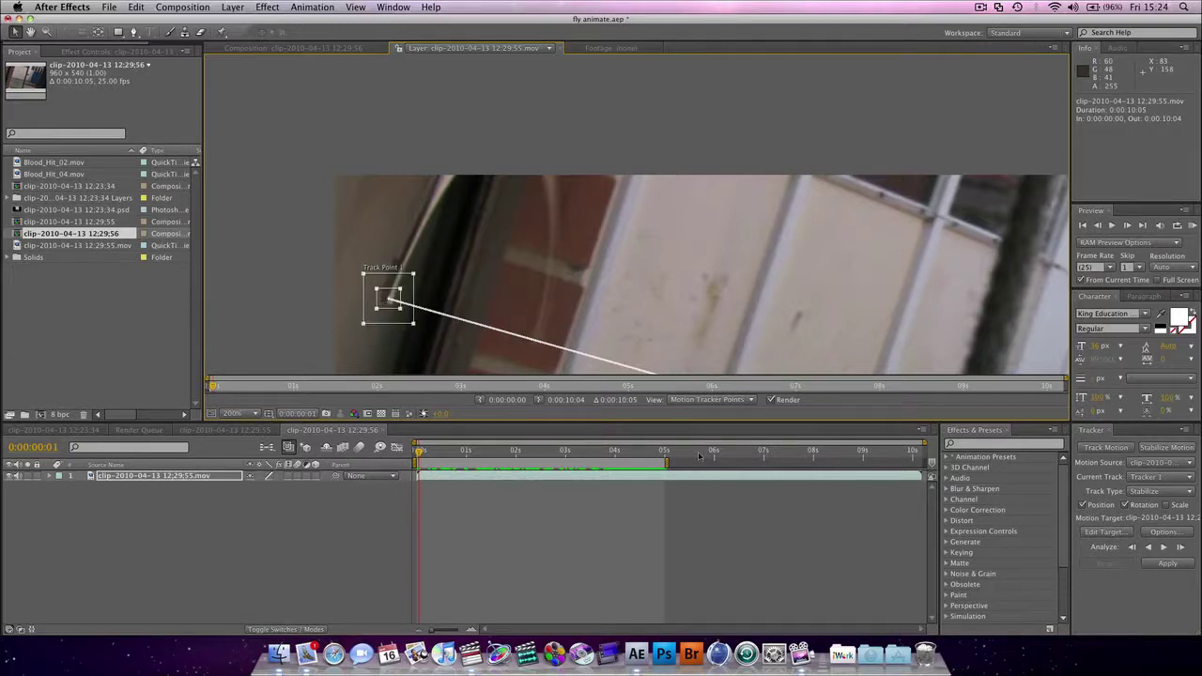
Step: Analyze both track points forward past the 5-second mark and apply the stabilization to the clip
click(1165, 546)
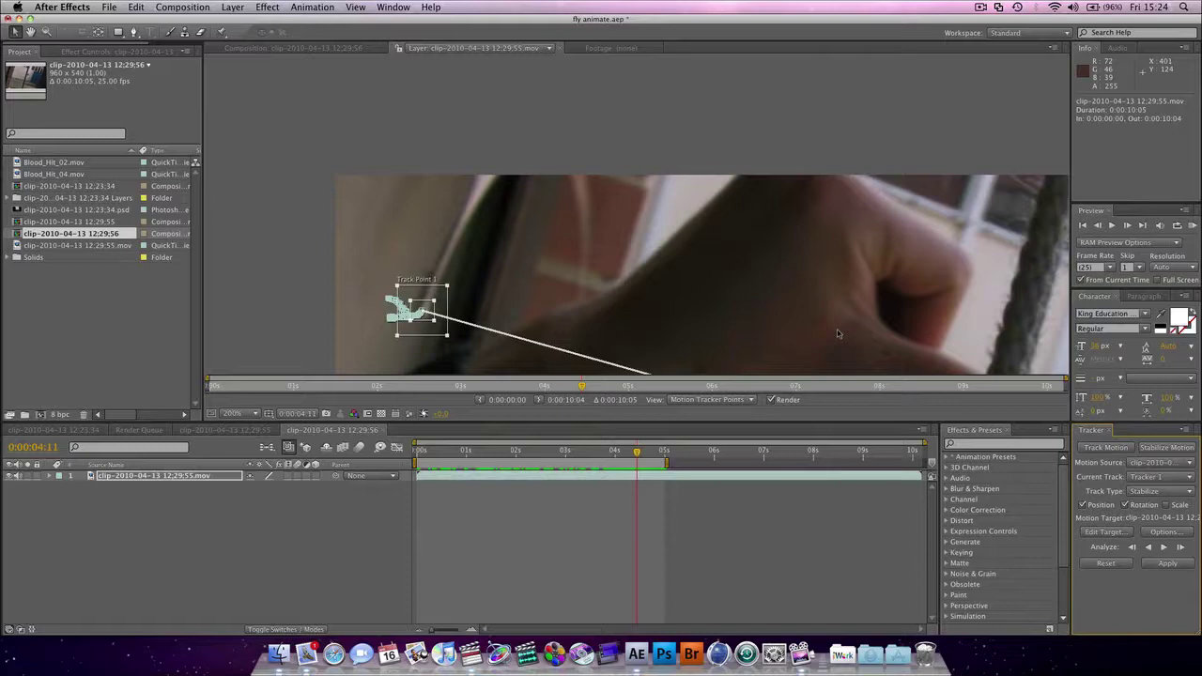
click(1167, 562)
click(661, 343)
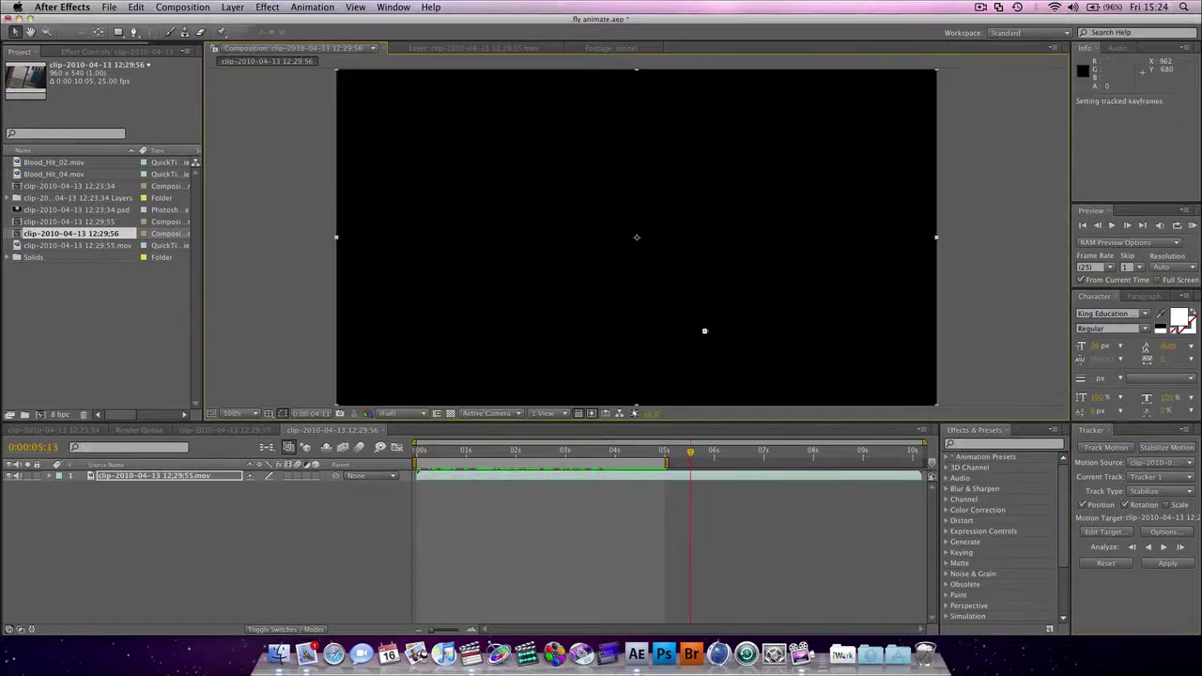
Step: Check the start of the stabilized clip for black borders, and collapse and deselect the clip layer
drag(426, 451, 486, 479)
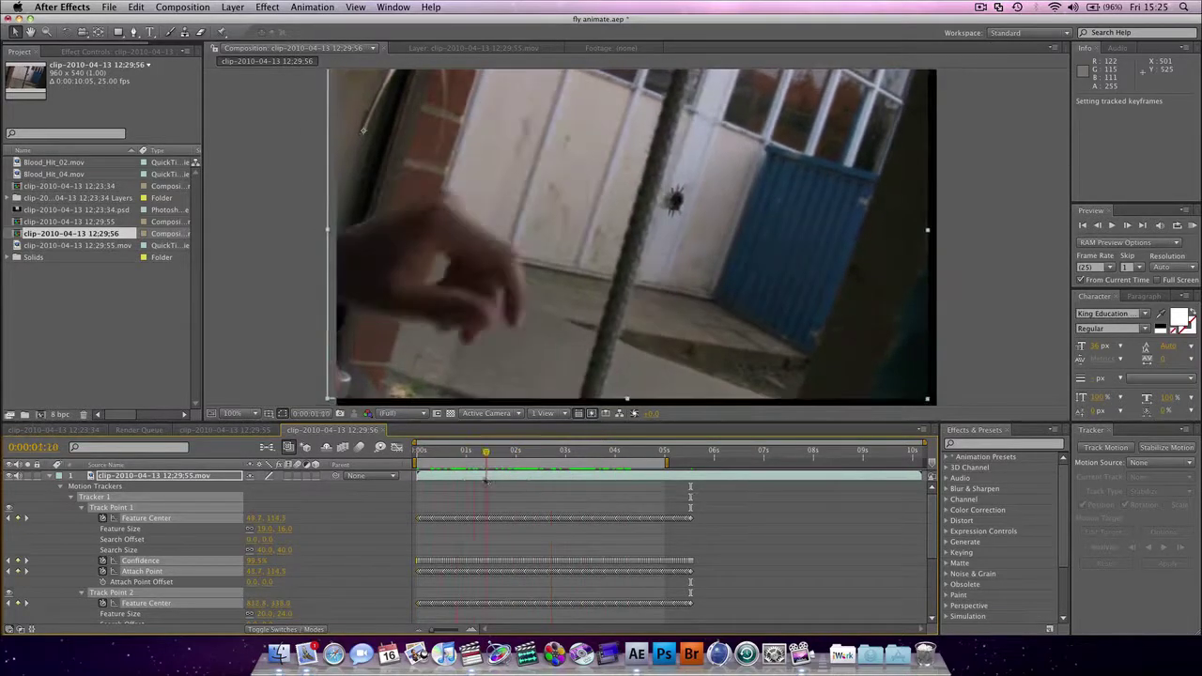
click(49, 477)
click(226, 512)
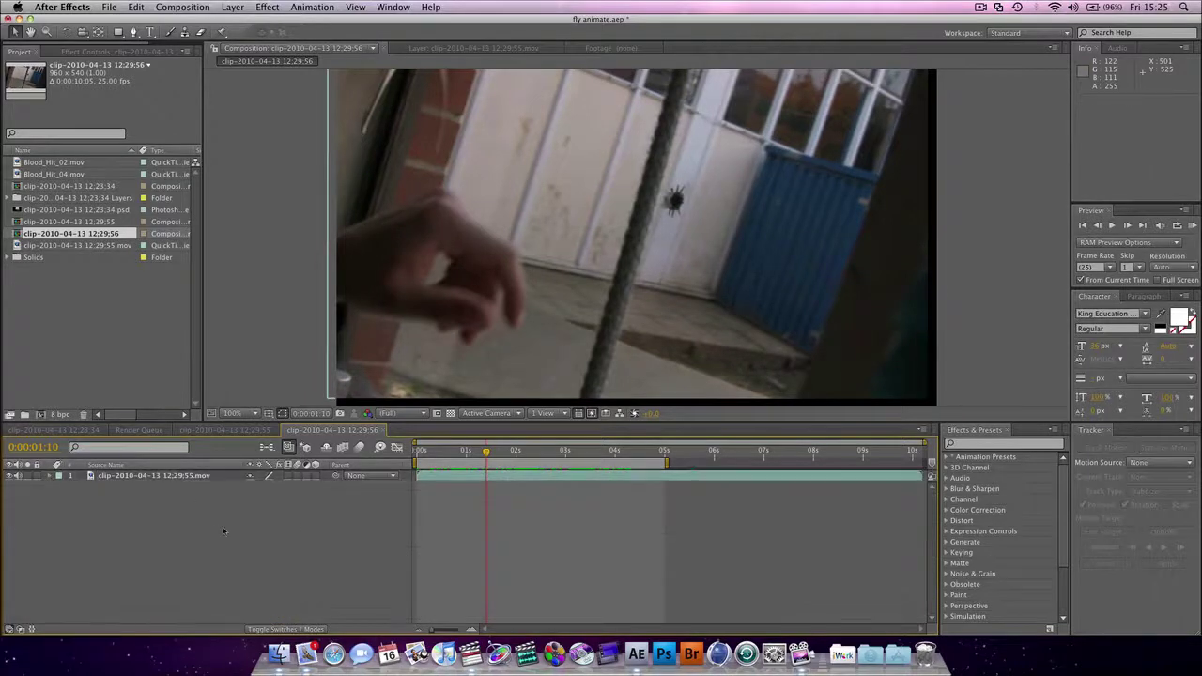
right_click(225, 512)
mouse_move(302, 522)
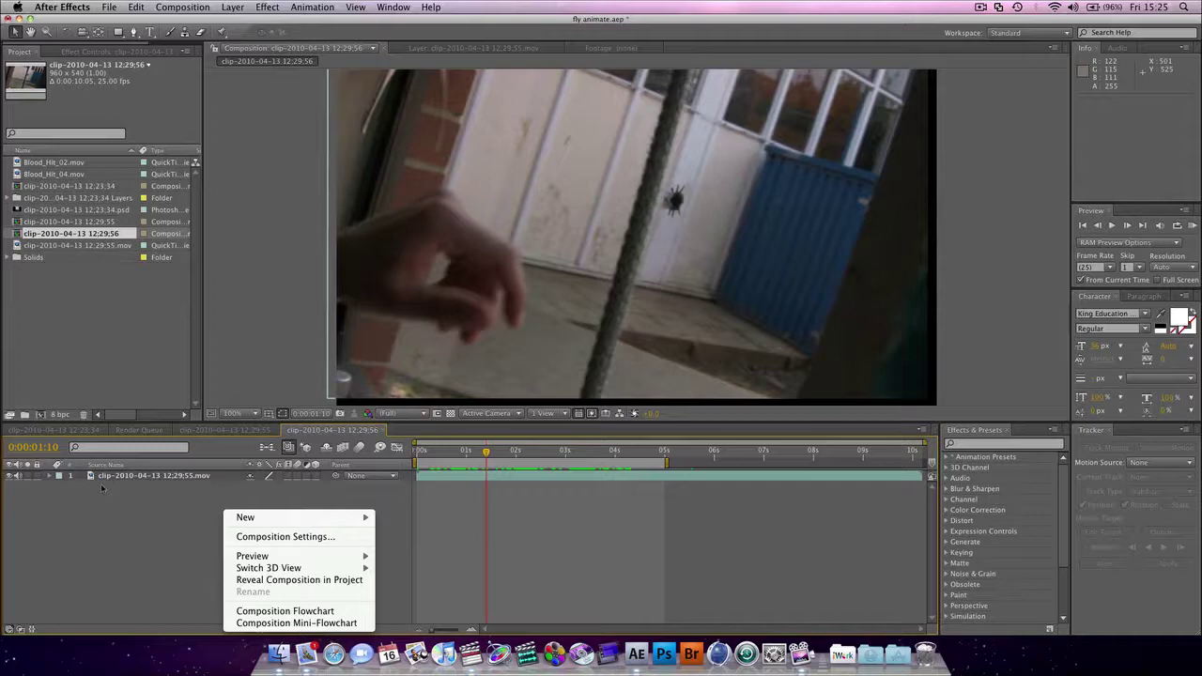
click(143, 519)
Step: Scale the stabilized clip layer up to 109% to cover the black borders, and preview it
mouse_move(482, 454)
mouse_down()
mouse_move(416, 451)
mouse_move(576, 440)
mouse_move(418, 450)
mouse_move(494, 450)
mouse_up()
click(176, 480)
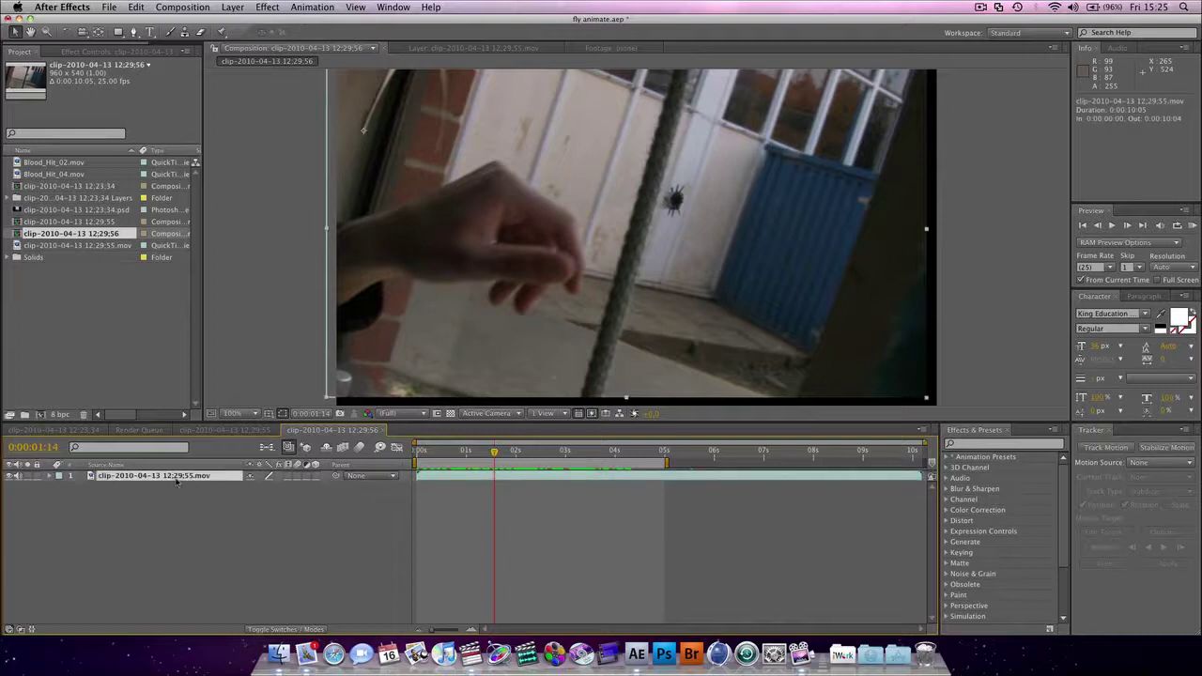
key(s)
drag(262, 488, 269, 488)
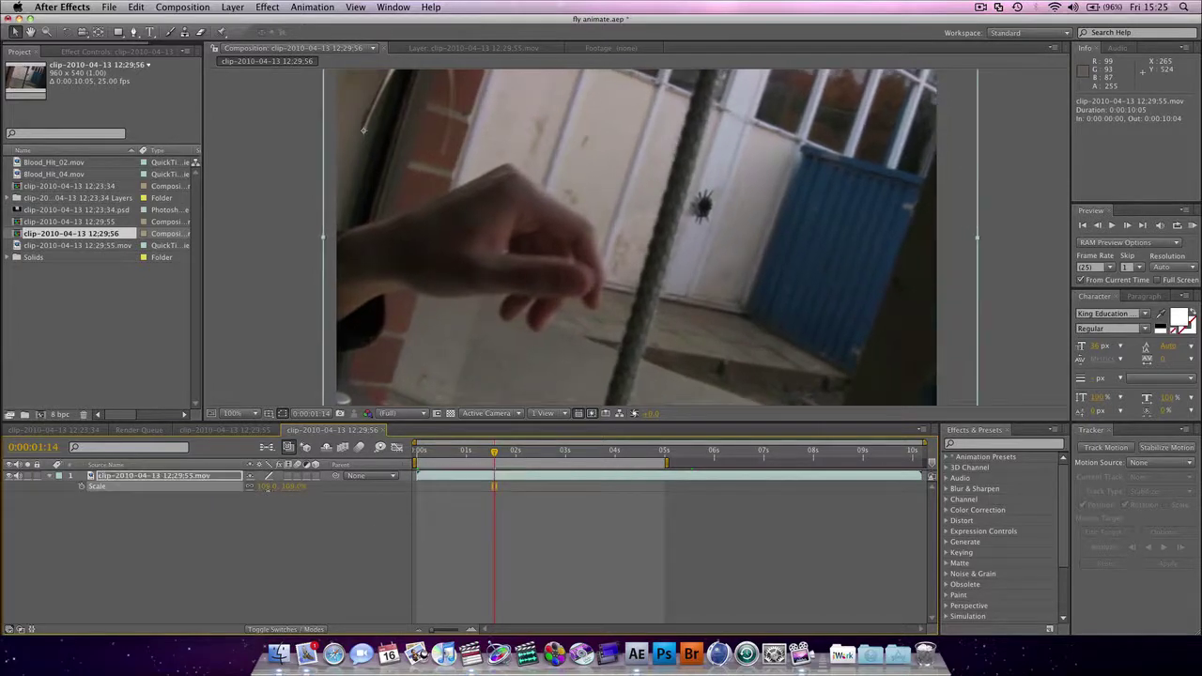
key(space)
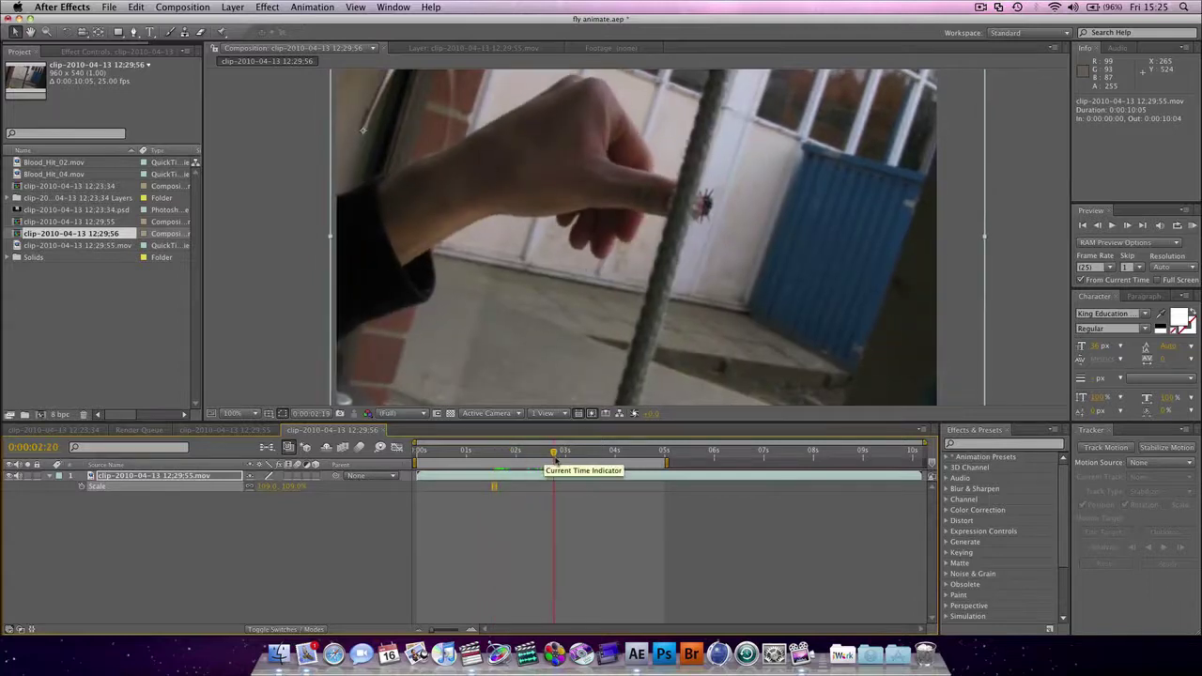
key(comma)
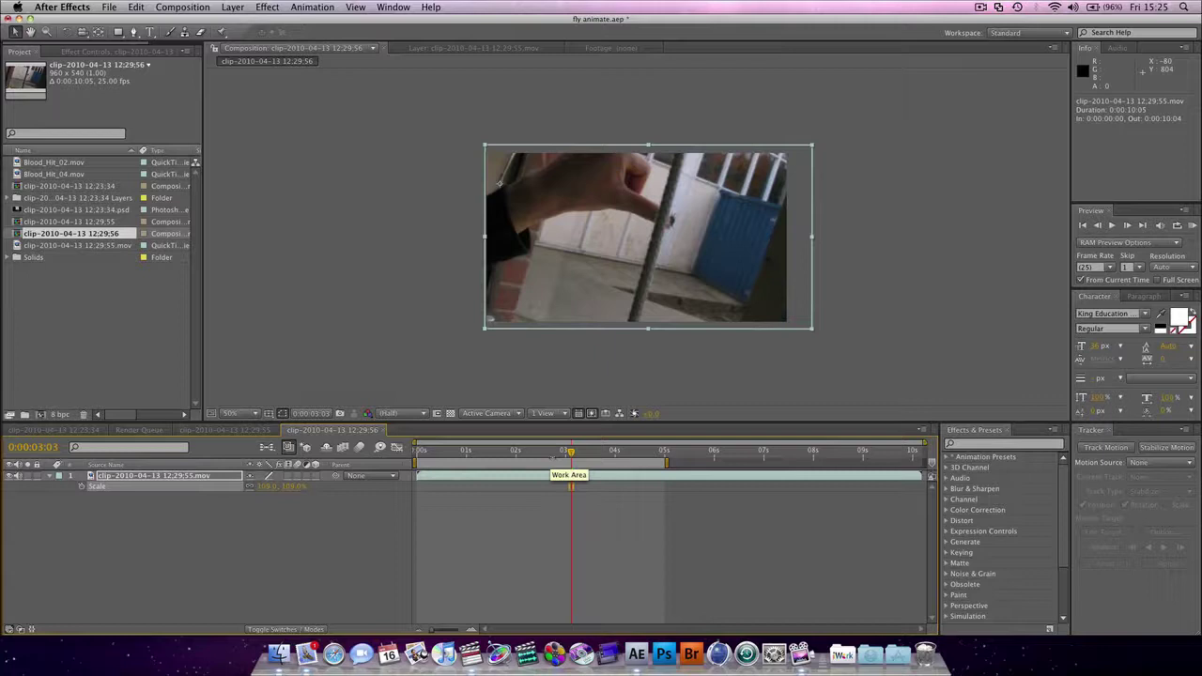
Step: Return the clip layer's scale to 100% and check its borders from the start to 0:00:02:16
drag(564, 452, 416, 464)
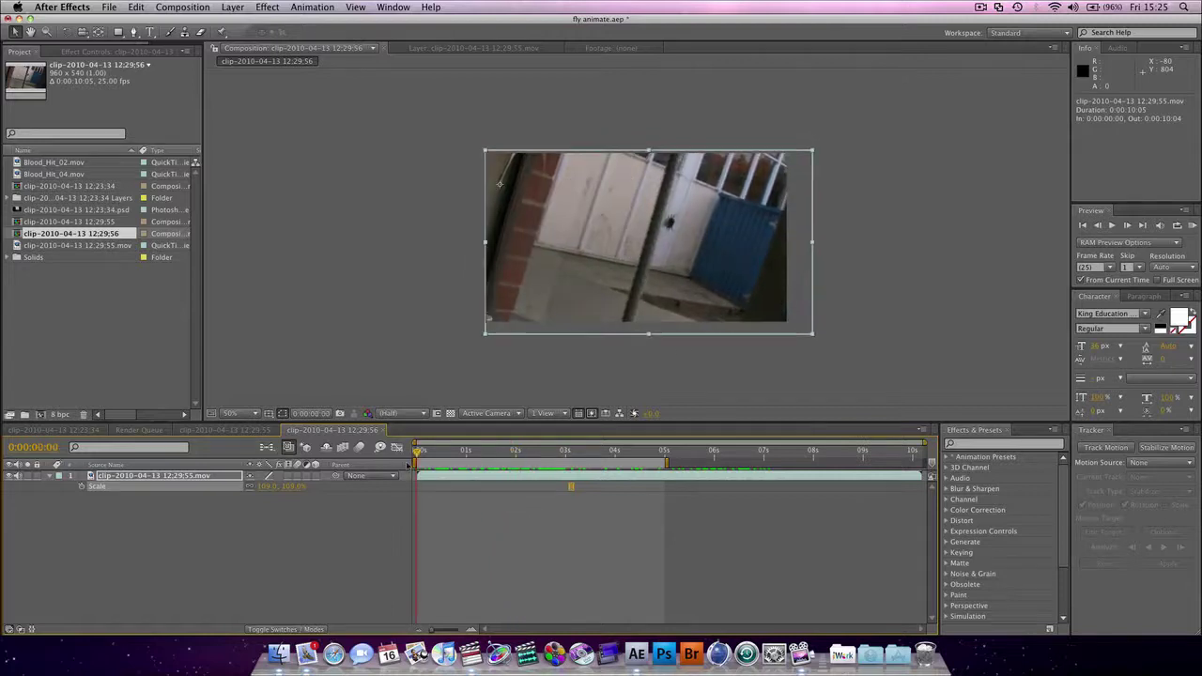
click(268, 486)
drag(272, 486, 264, 486)
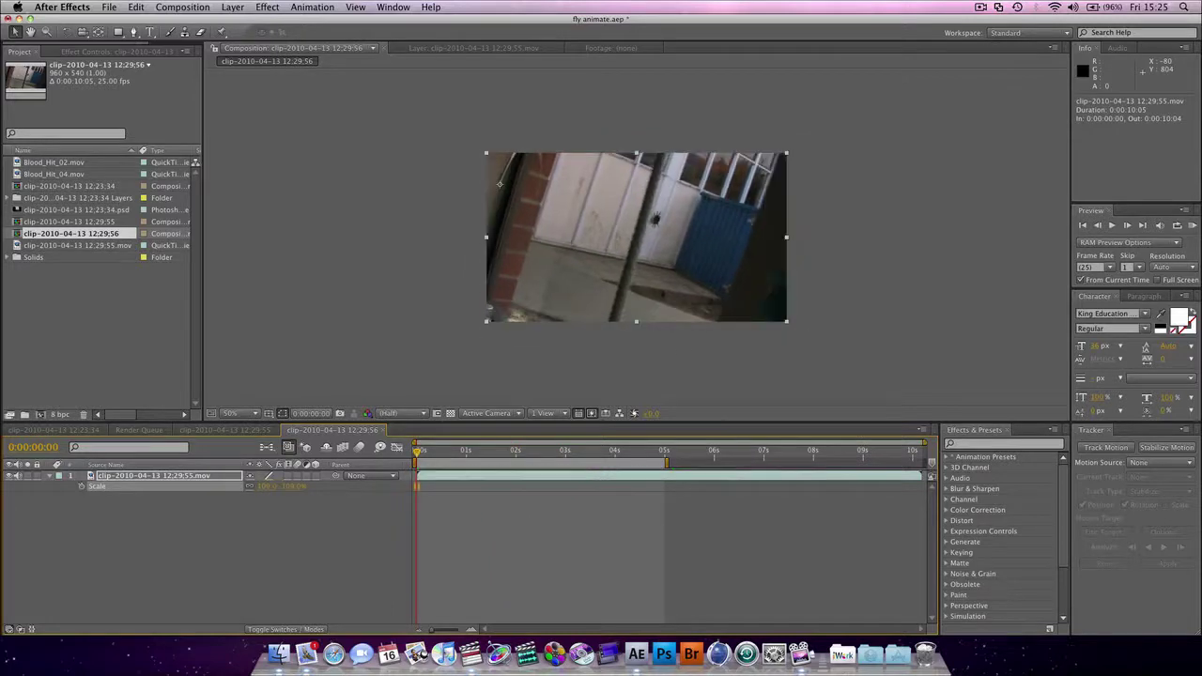
drag(451, 458, 548, 460)
Step: Set the clip layer's scale to 109% and check the frame coverage back to 0:00:01:24
click(266, 489)
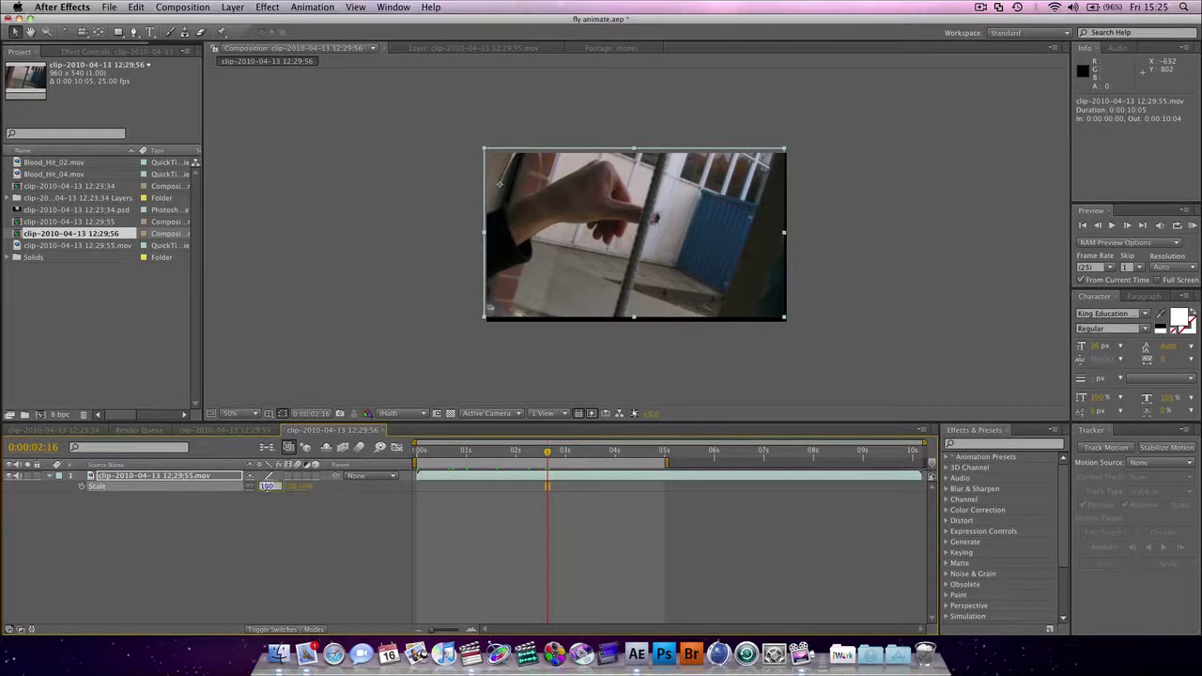
text(109)
key(Return)
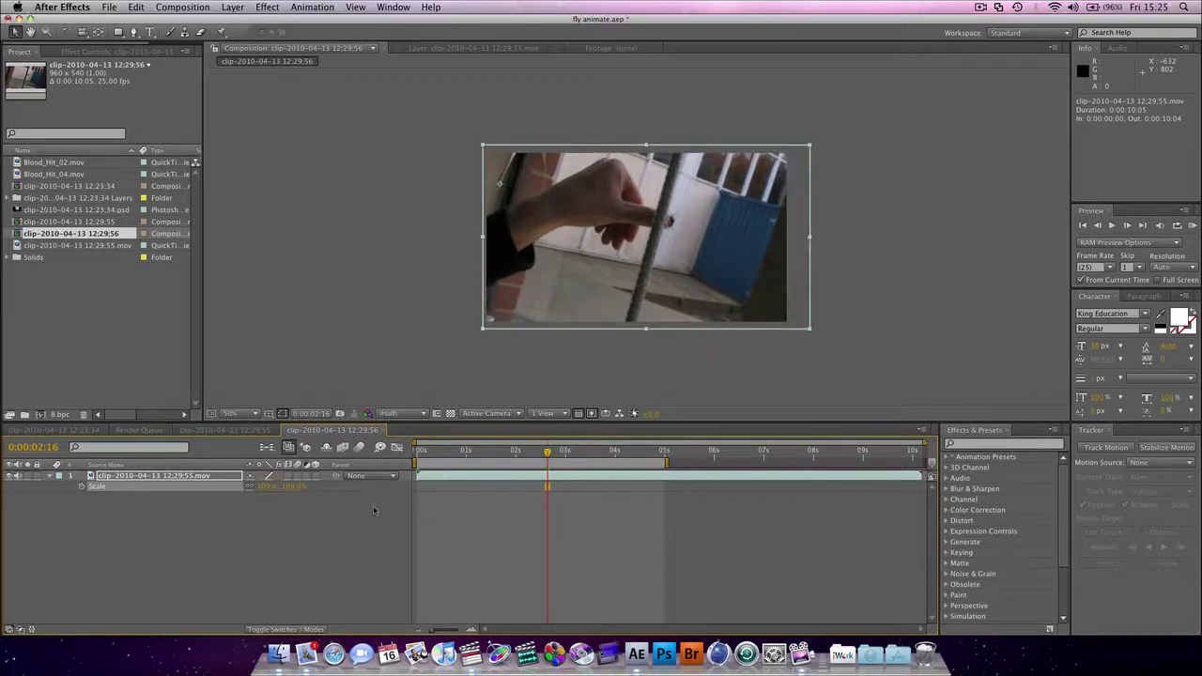
drag(543, 473, 515, 474)
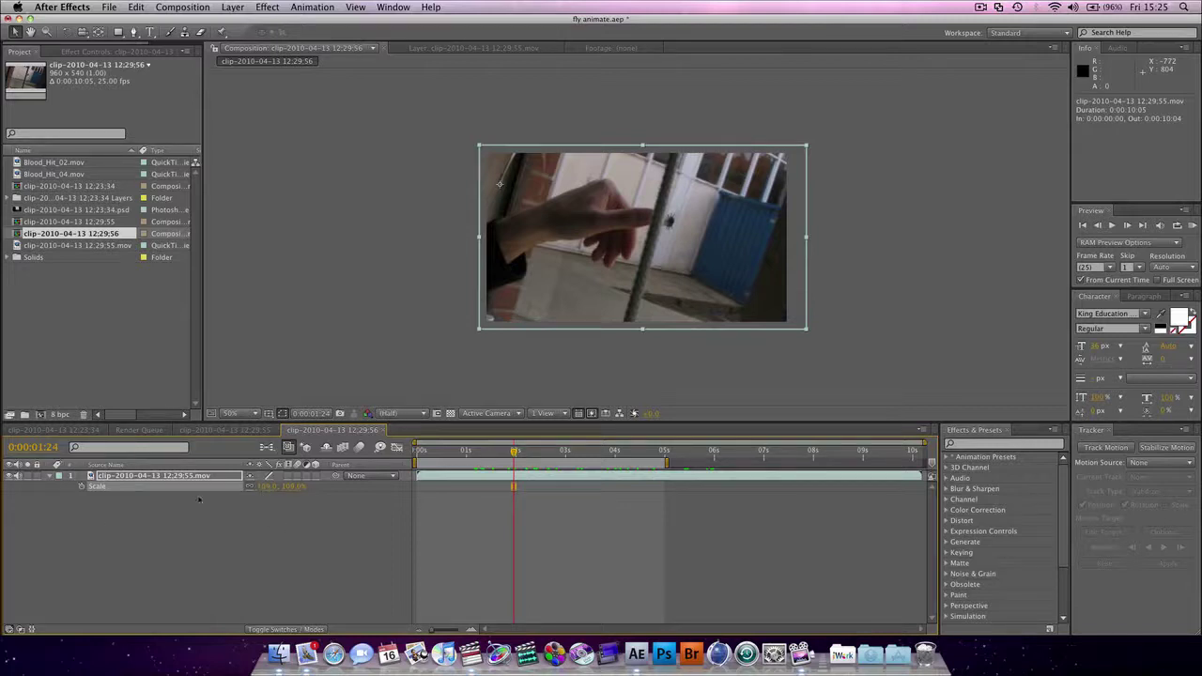
Step: Duplicate the clip layer twice and rename the uppermost copy as thumb
key(super+d)
key(super+d)
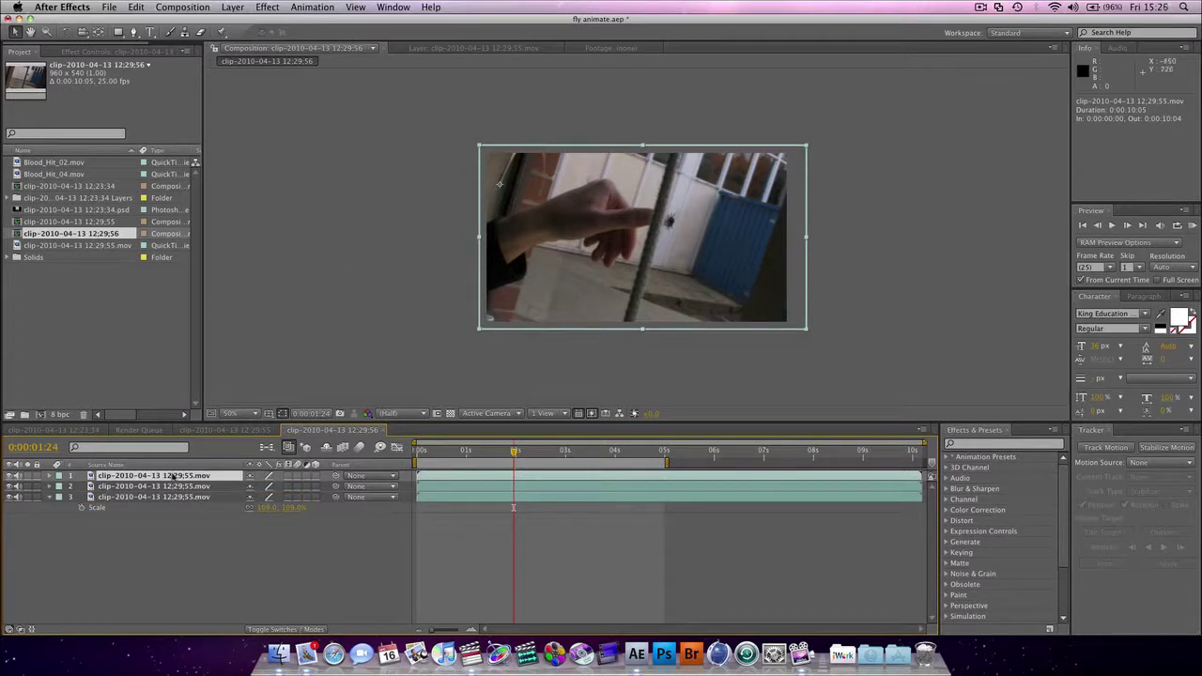
key(Return)
key(BackSpace)
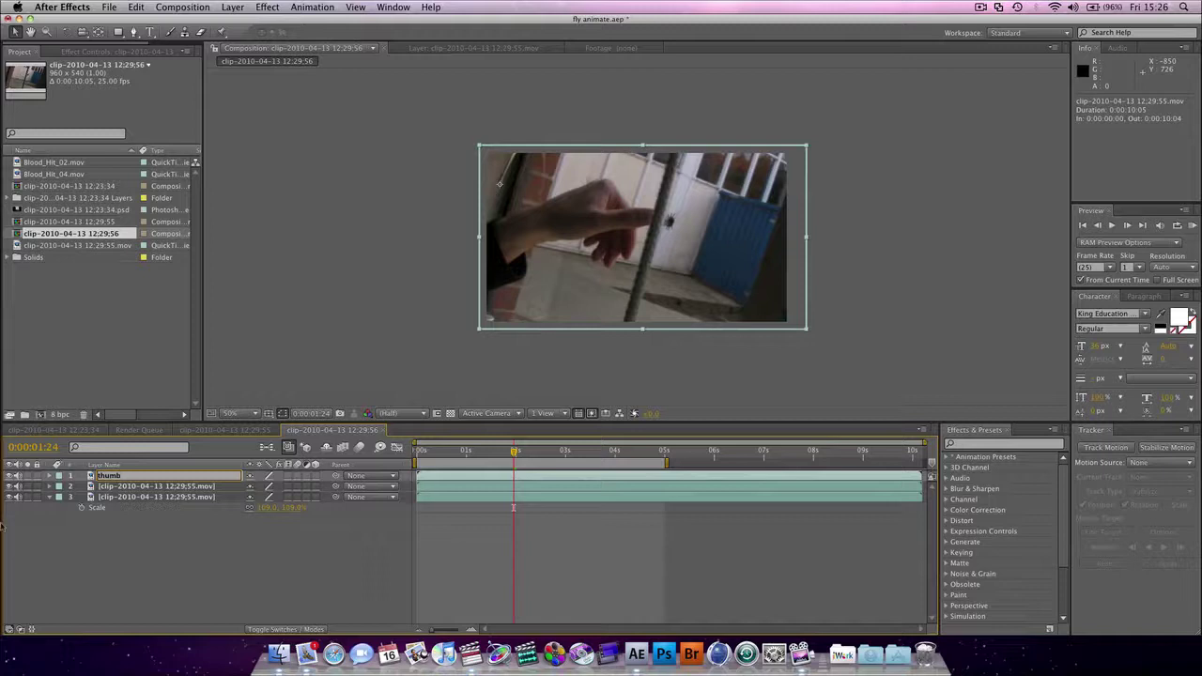
text(thumb)
key(Return)
Step: Rename the second copy of the clip layer as rope
click(137, 487)
key(Return)
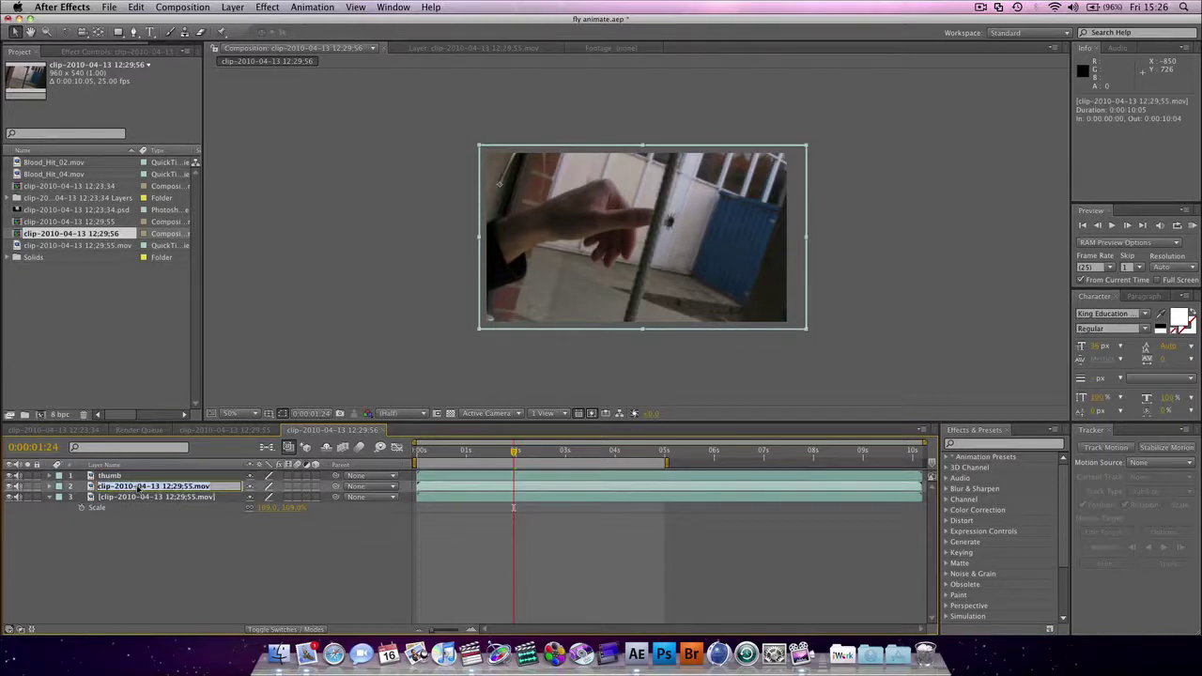
text(fl)
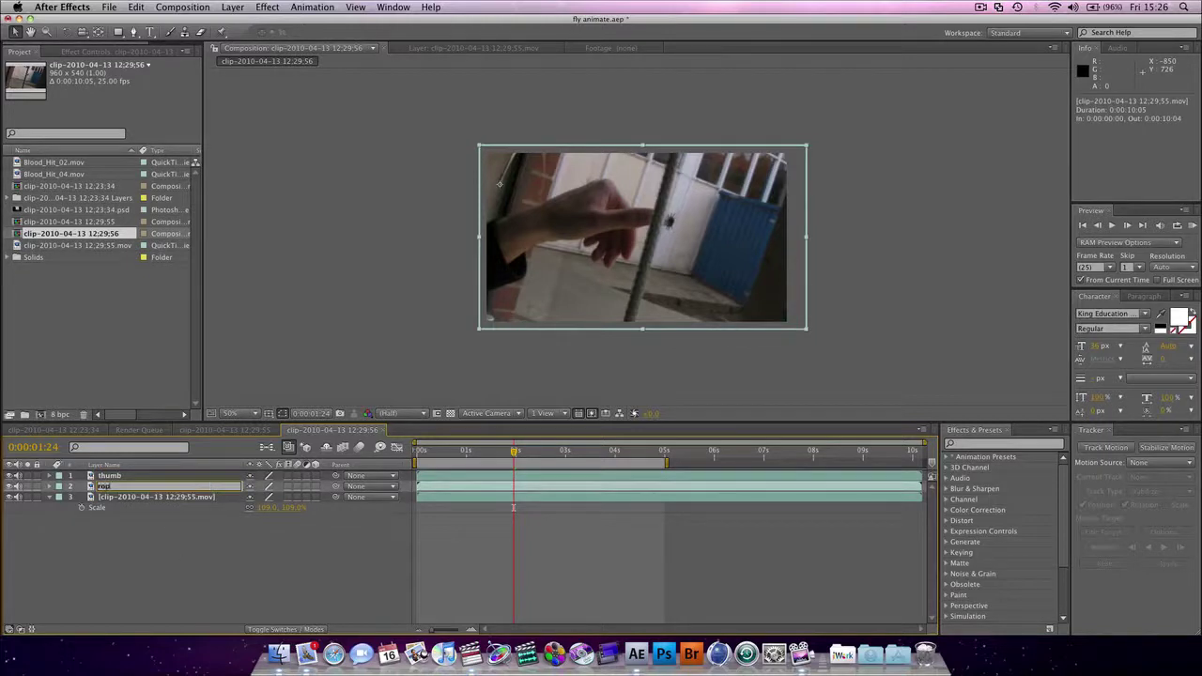
text(e)
key(Return)
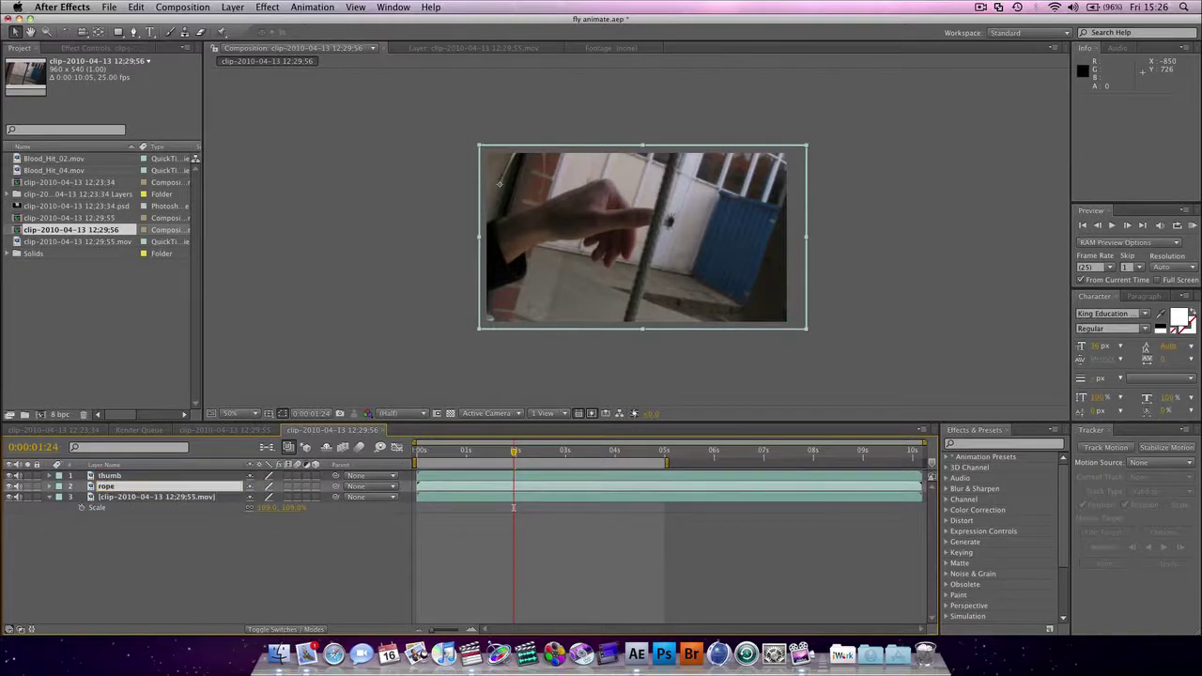
Step: Add a null object above the thumb layer and trim its start to 0:00:03:00
click(150, 476)
mouse_move(554, 455)
mouse_down()
mouse_move(581, 459)
mouse_move(536, 461)
mouse_move(564, 461)
mouse_up()
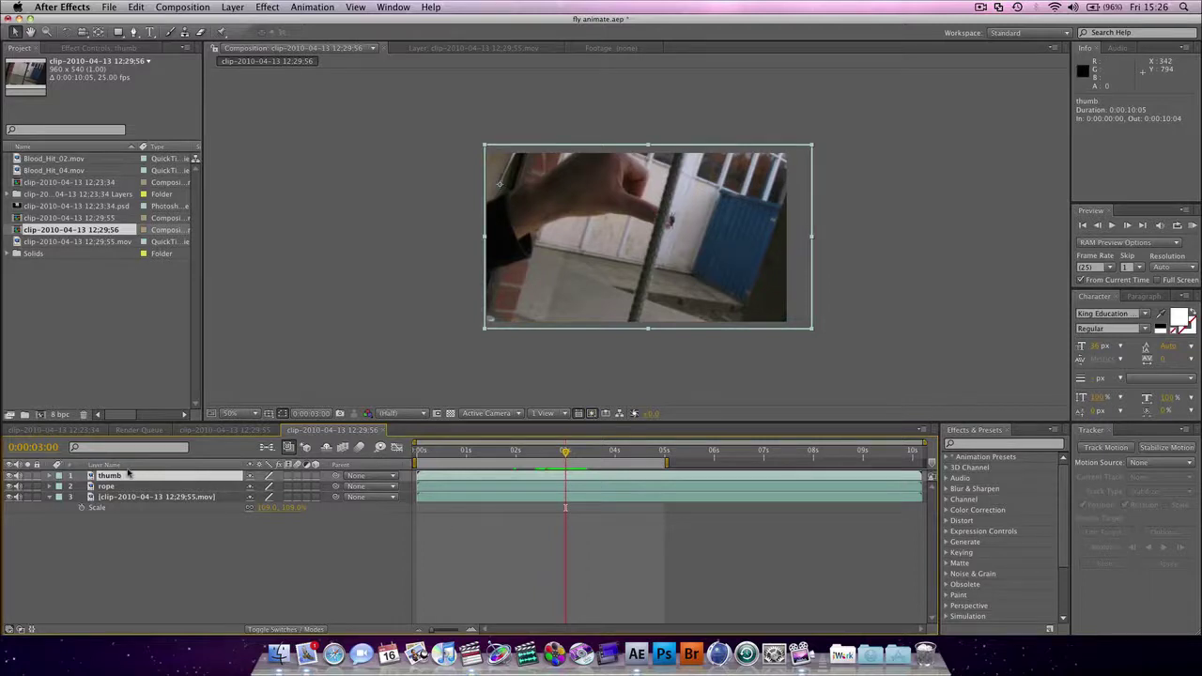
right_click(216, 555)
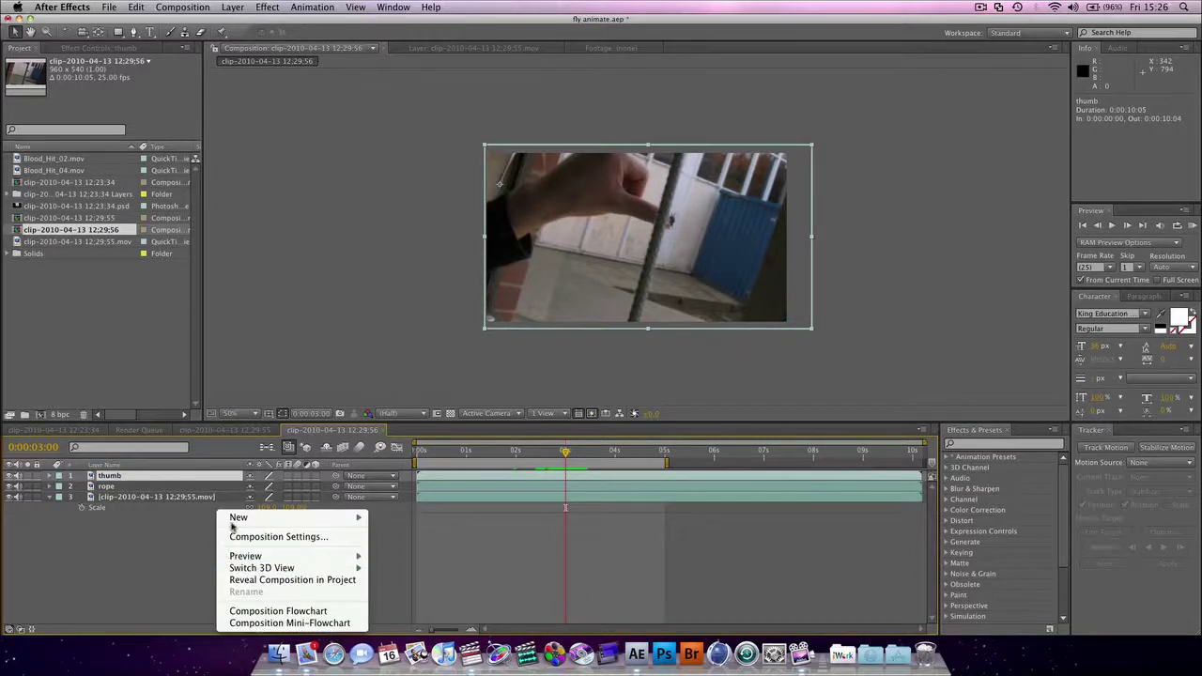
mouse_move(356, 517)
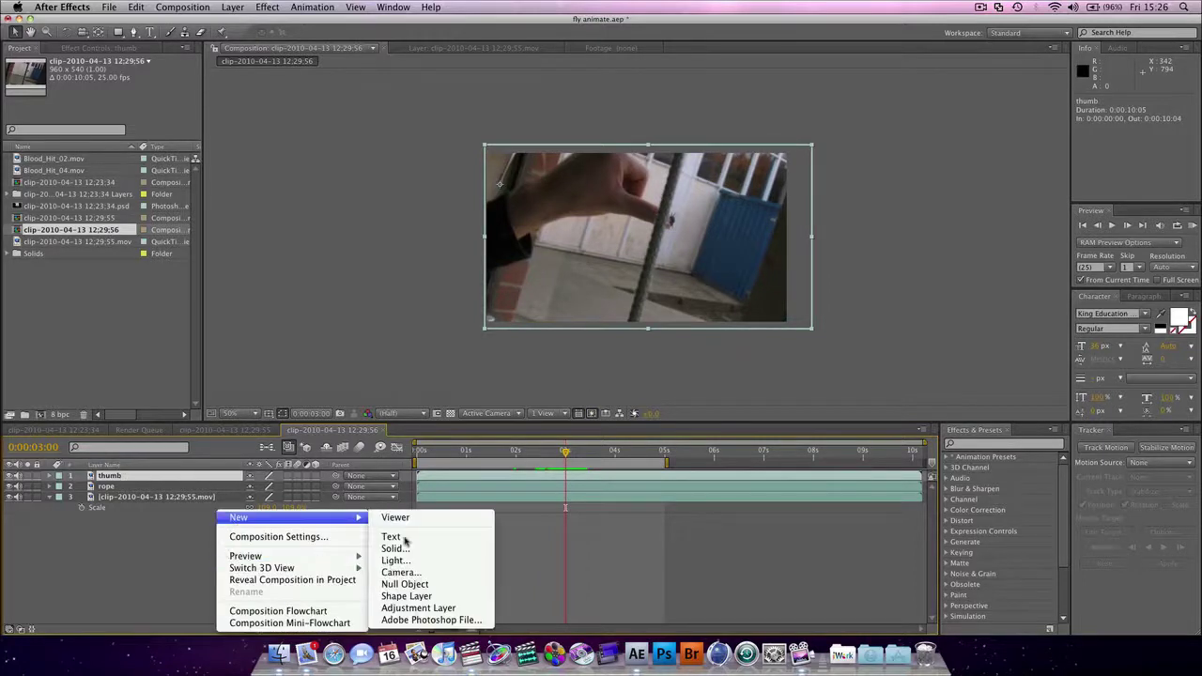
click(417, 584)
mouse_move(419, 476)
mouse_down()
mouse_move(460, 476)
mouse_move(426, 476)
mouse_up()
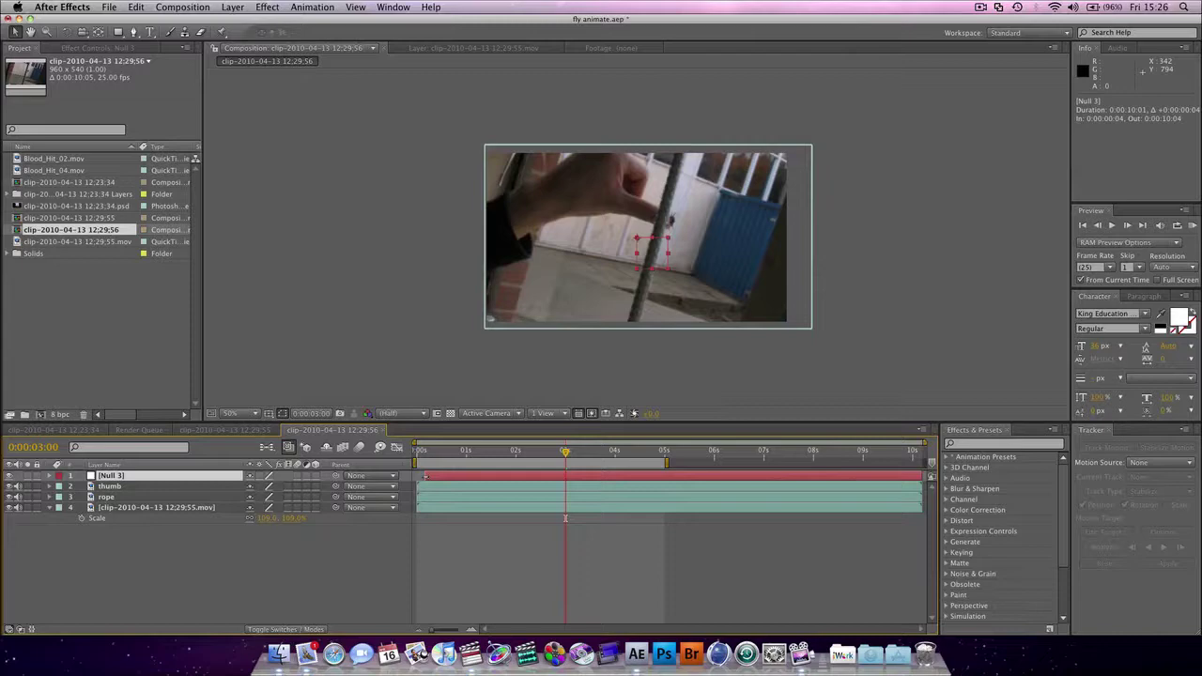
key(alt+bracketleft)
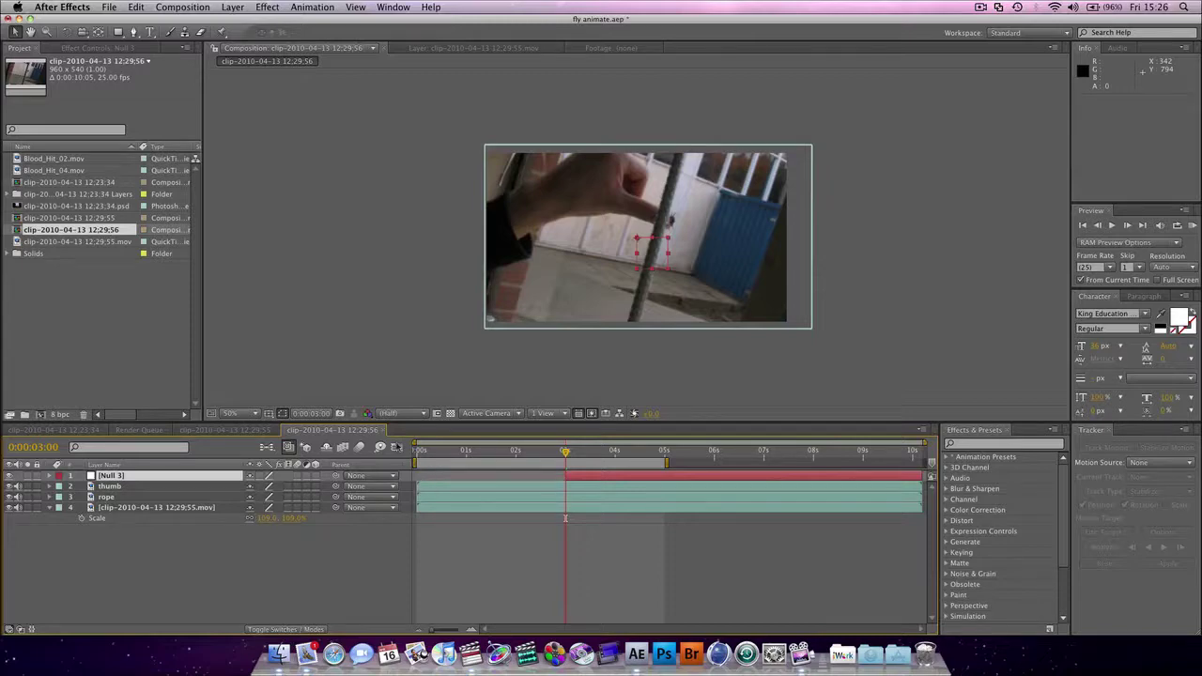
click(306, 656)
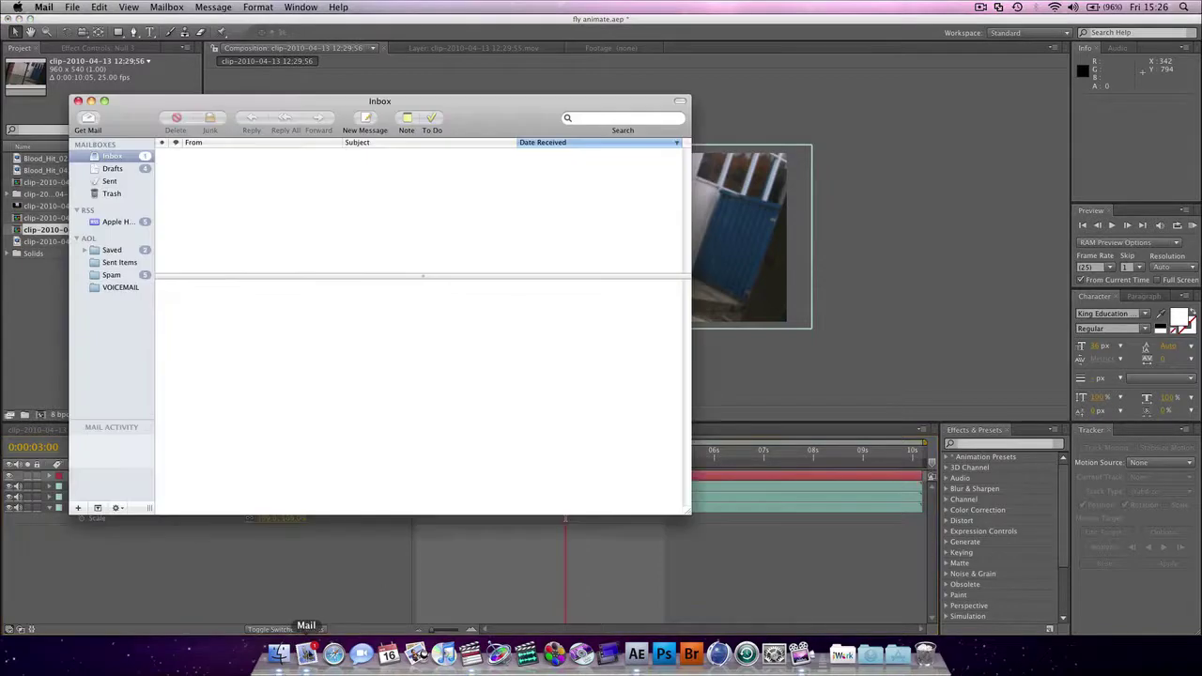
click(317, 594)
Step: Draw a closed Pen tool mask around the thumb and its tip over the rope on the thumb layer at 0:00:03:00
mouse_move(565, 452)
mouse_down()
mouse_move(600, 451)
mouse_move(554, 440)
mouse_move(566, 441)
mouse_up()
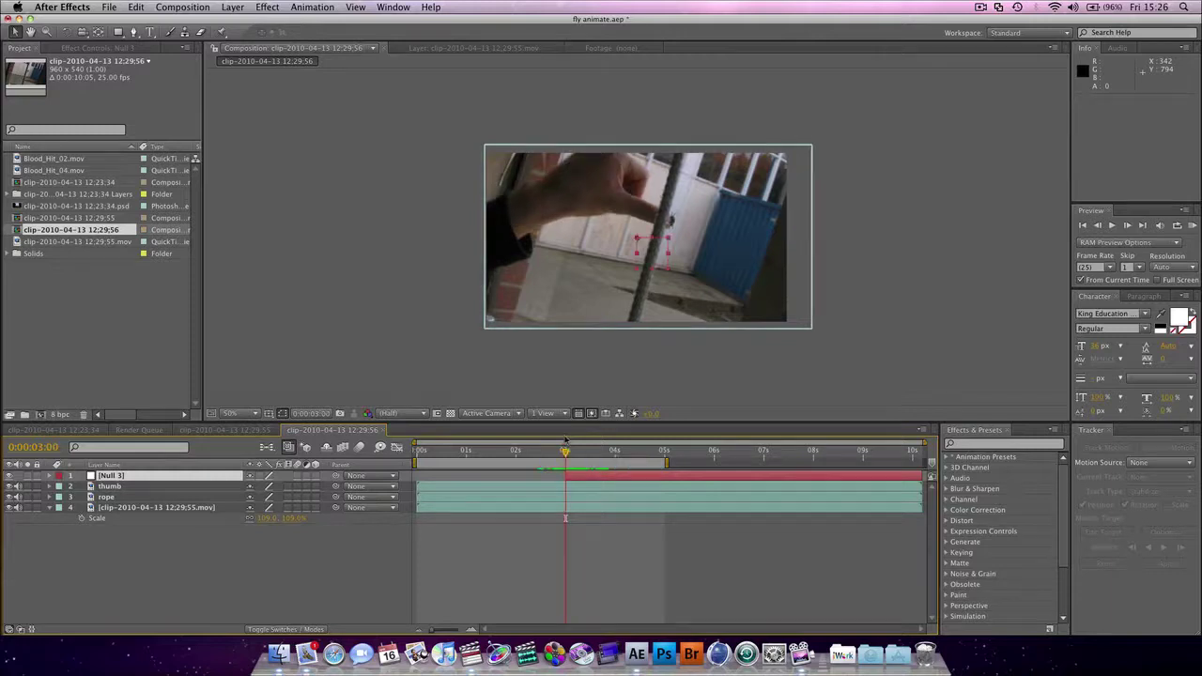
key(period)
click(985, 303)
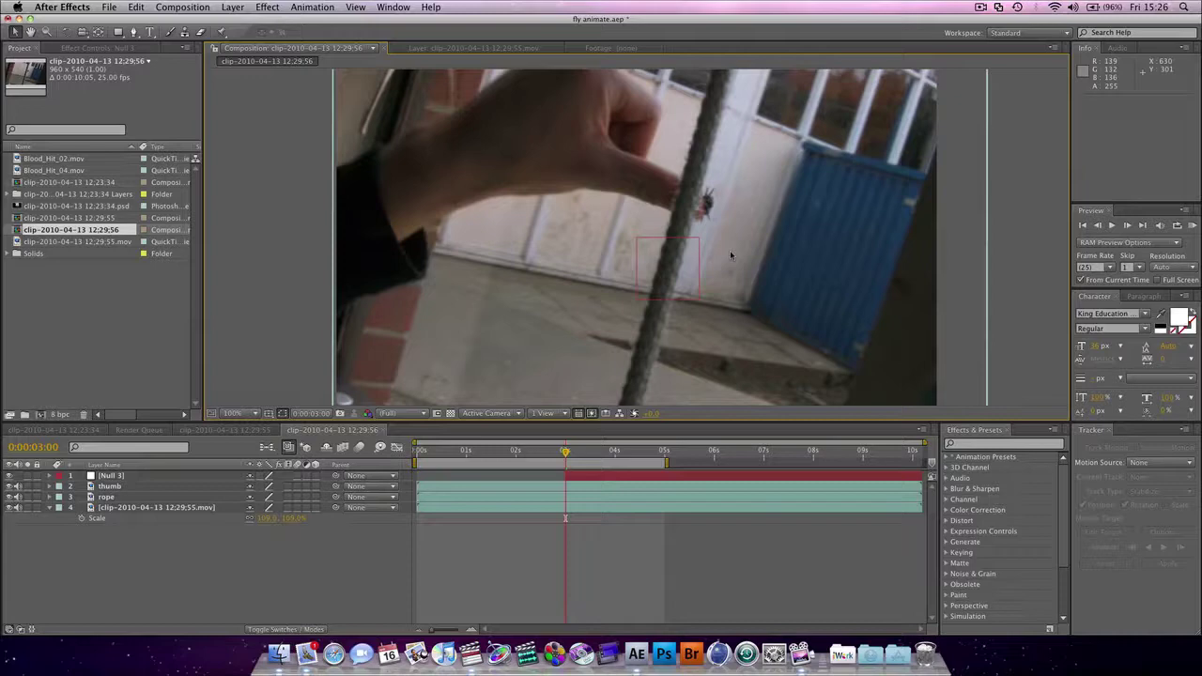
drag(730, 250, 642, 355)
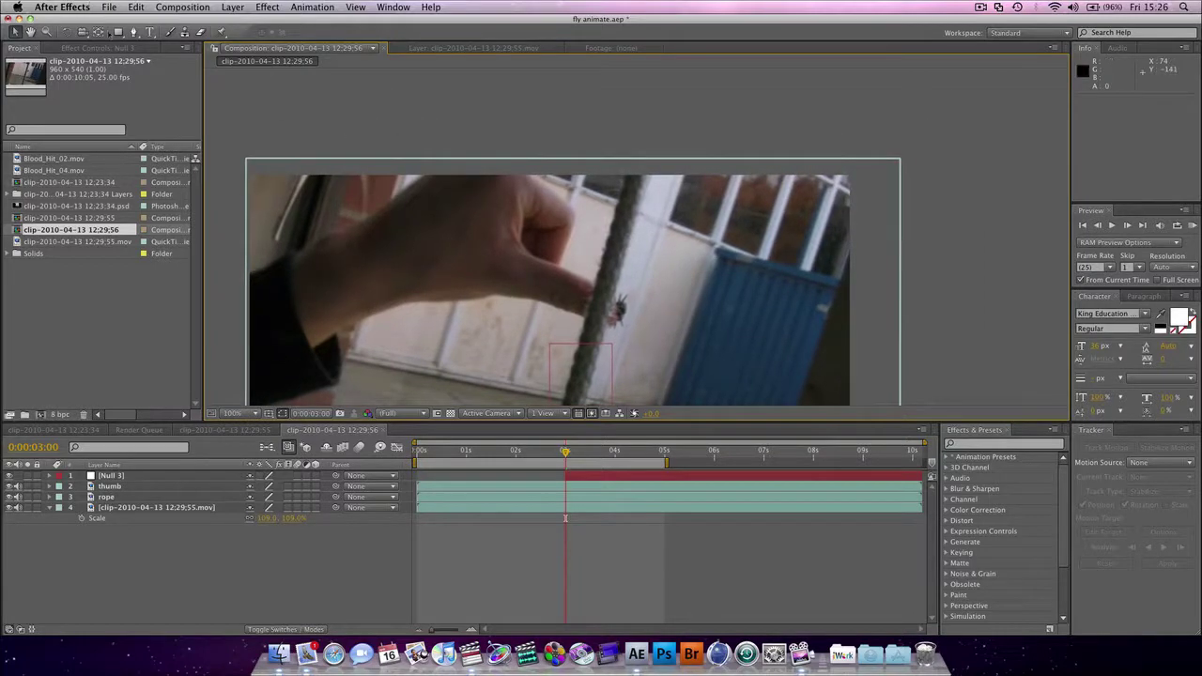
click(113, 487)
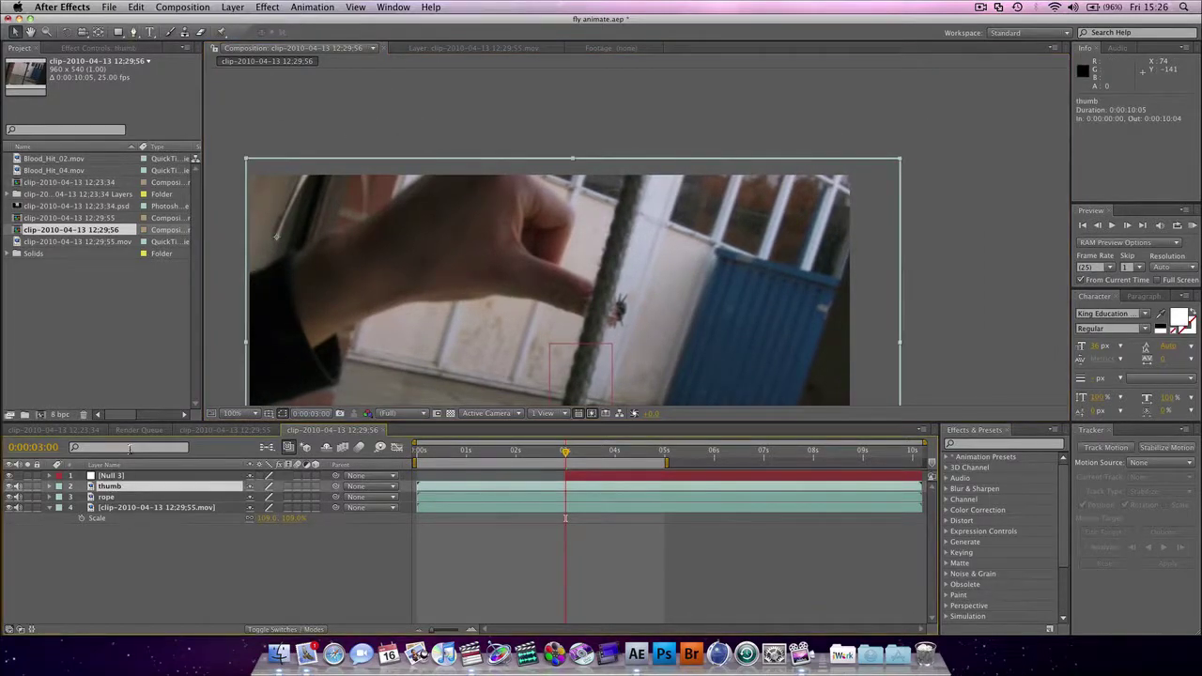
click(134, 32)
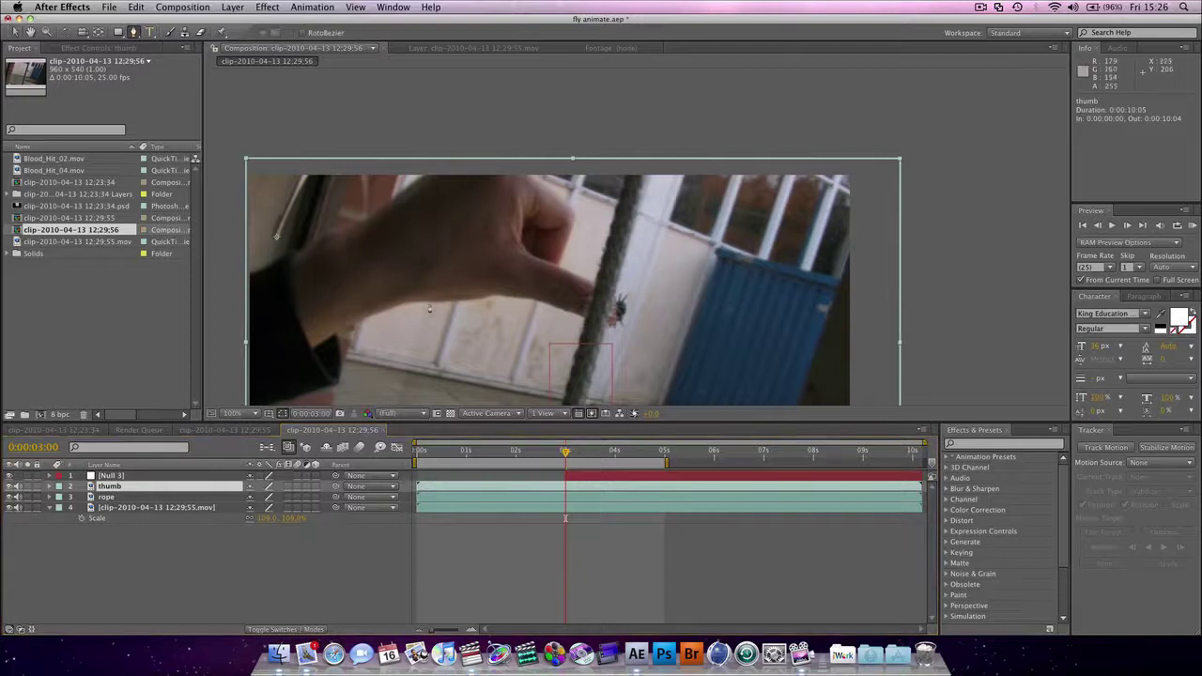
click(497, 294)
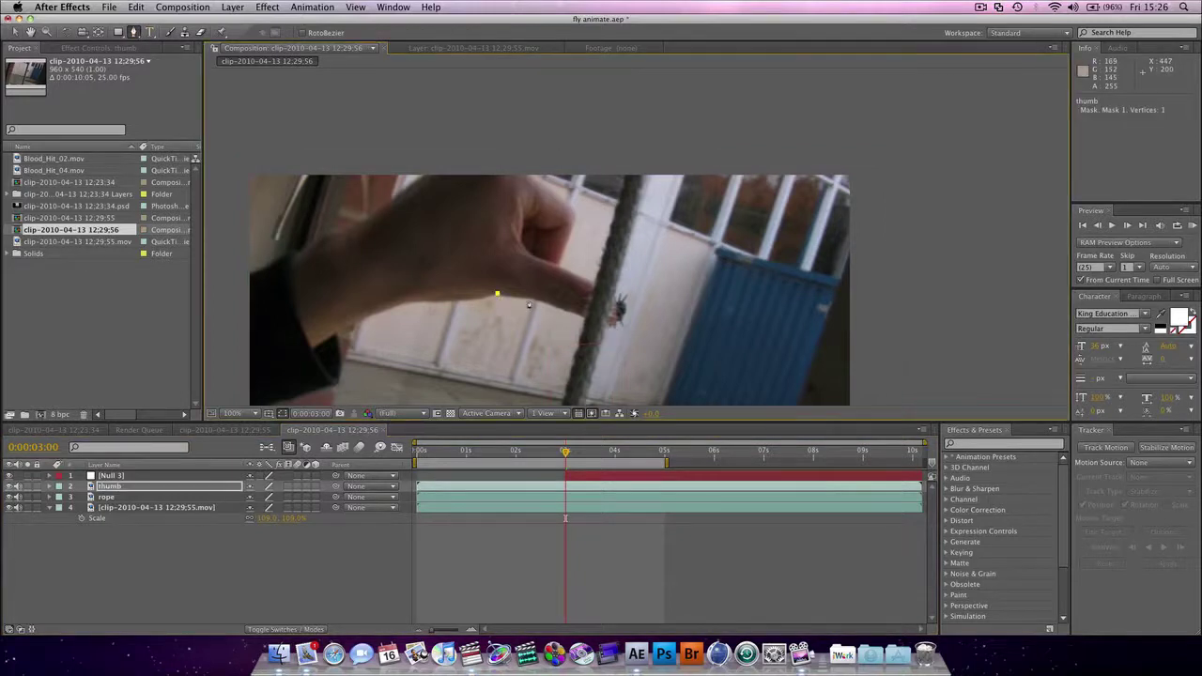
click(530, 299)
click(549, 304)
click(573, 313)
click(614, 325)
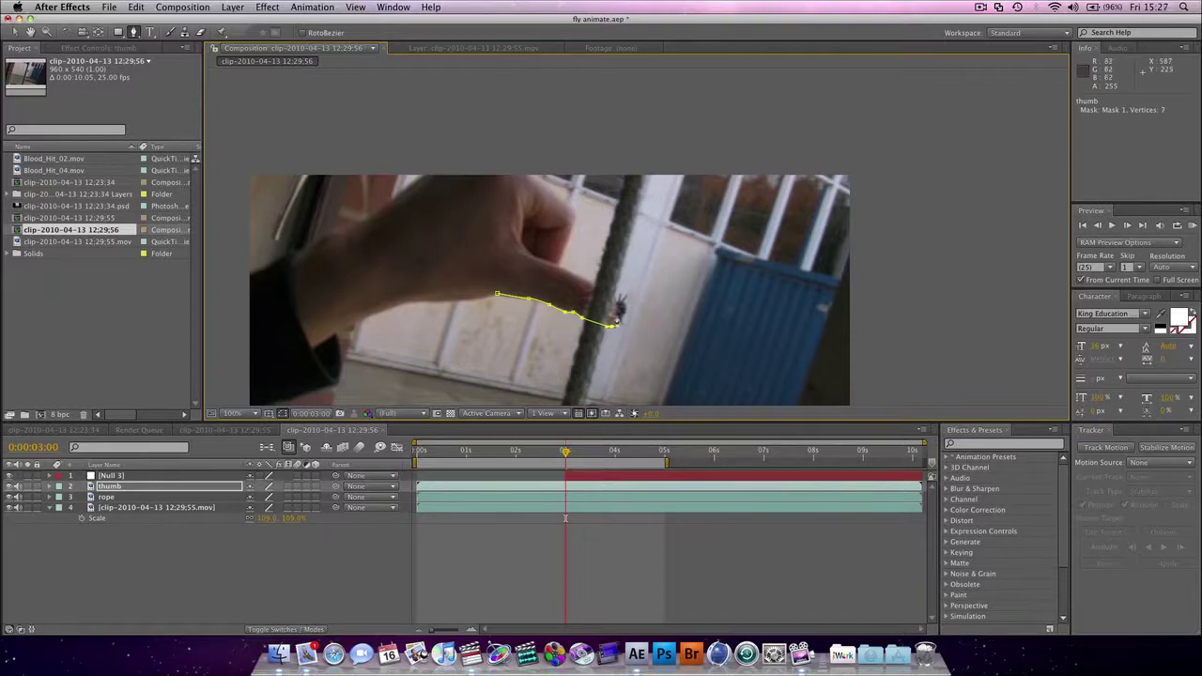
click(618, 307)
click(610, 293)
click(545, 263)
click(514, 249)
click(497, 294)
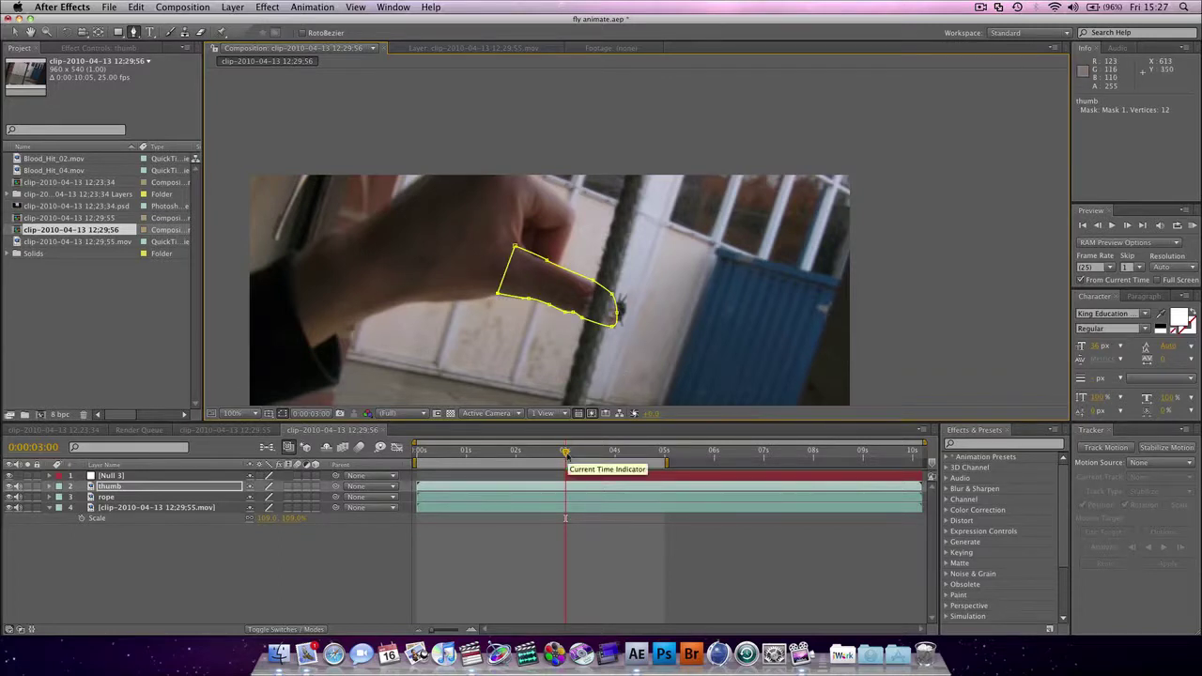
mouse_move(567, 455)
mouse_down()
mouse_move(591, 455)
mouse_move(575, 456)
mouse_up()
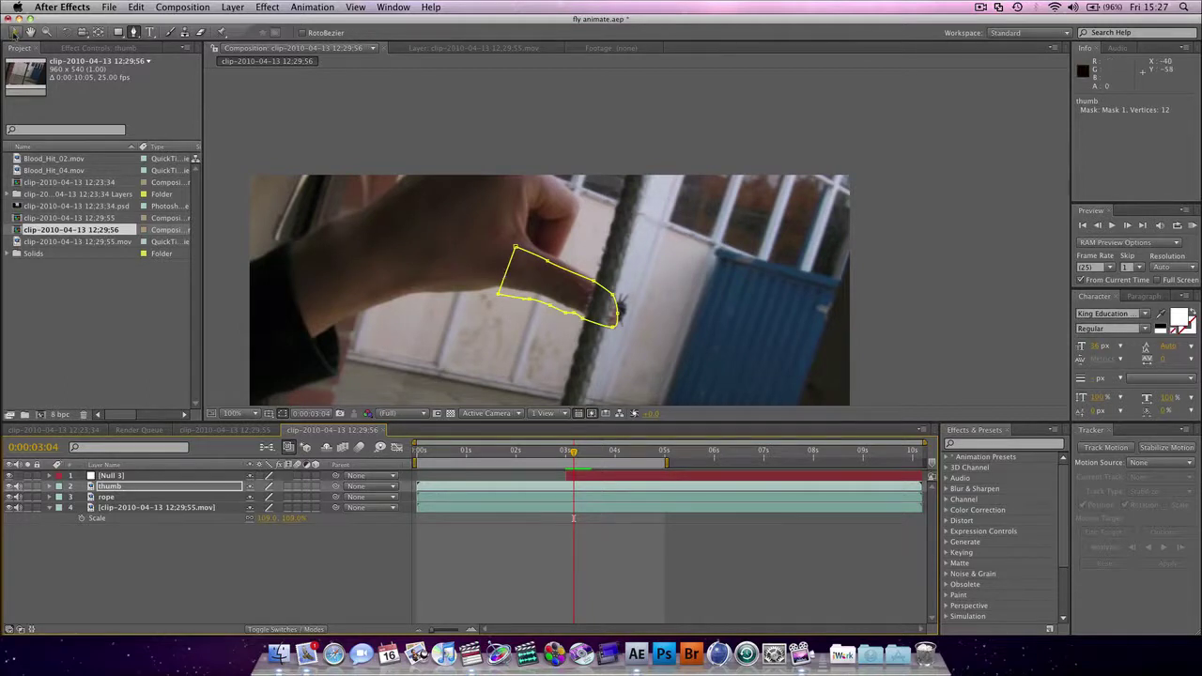
click(16, 31)
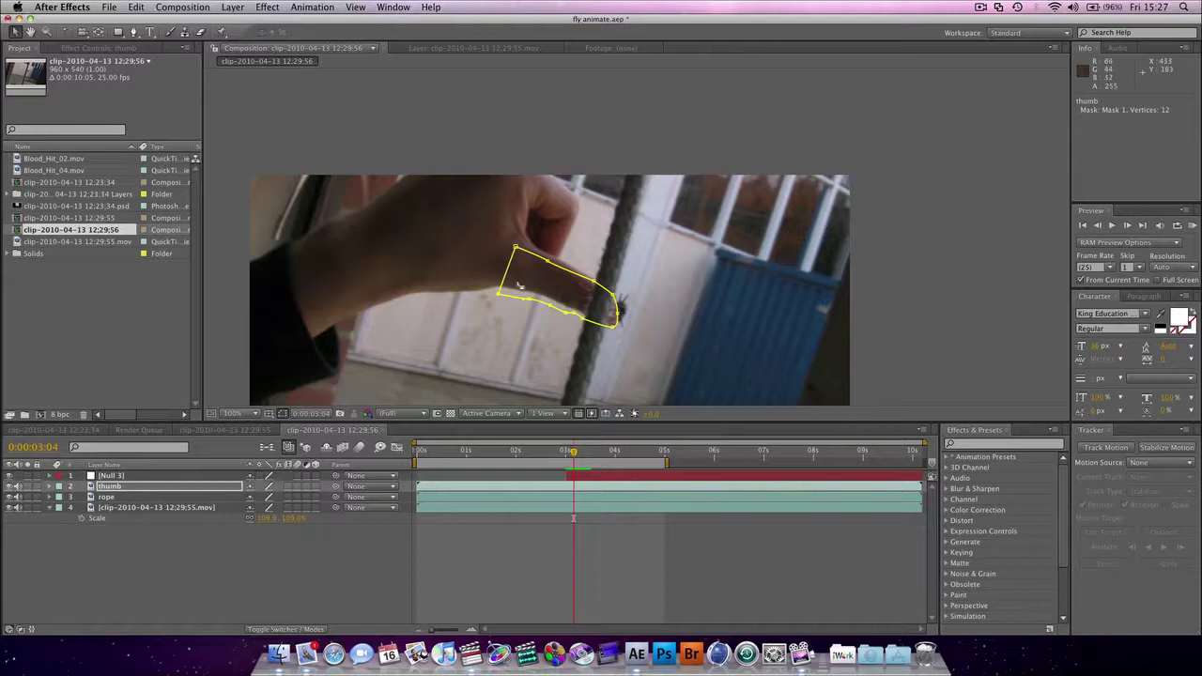
drag(530, 300, 567, 307)
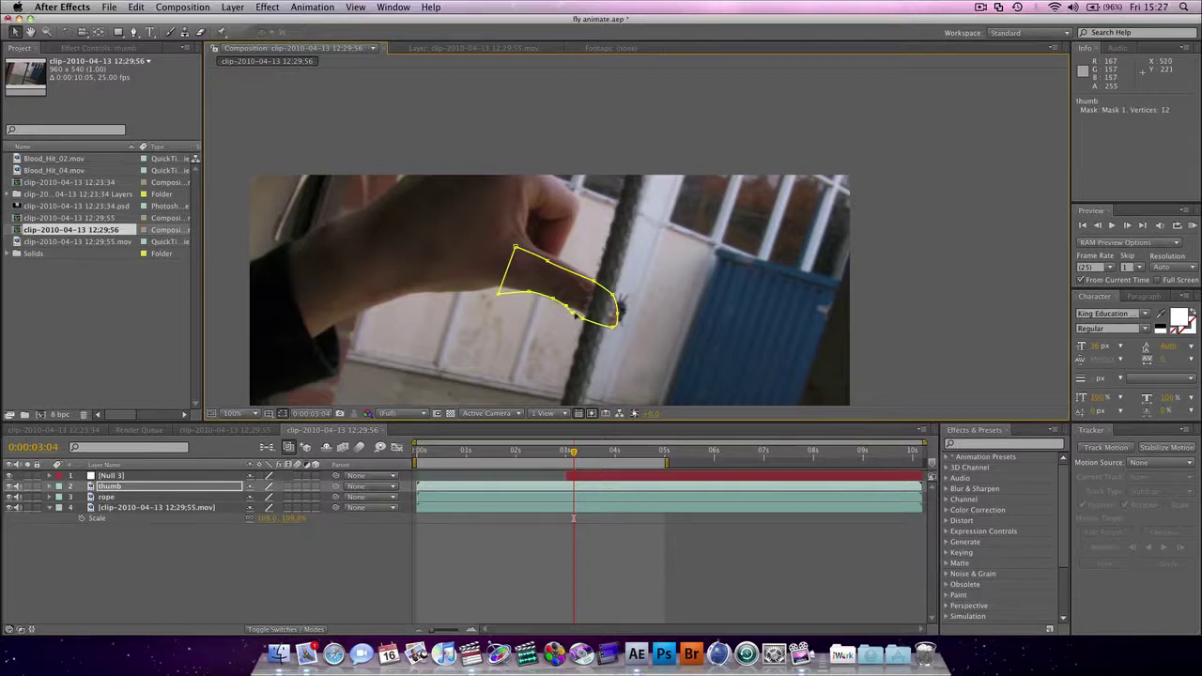
key(super+z)
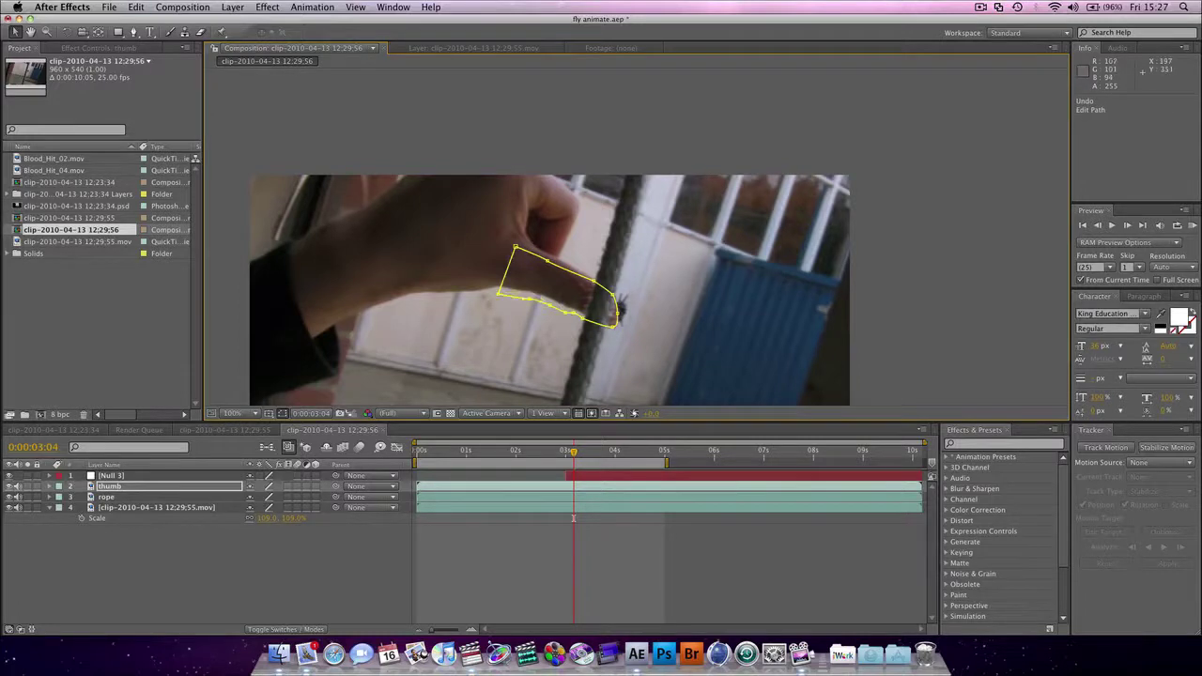
Step: Enable keyframing of the thumb layer's mask path at 0:00:03:00
drag(570, 454, 565, 455)
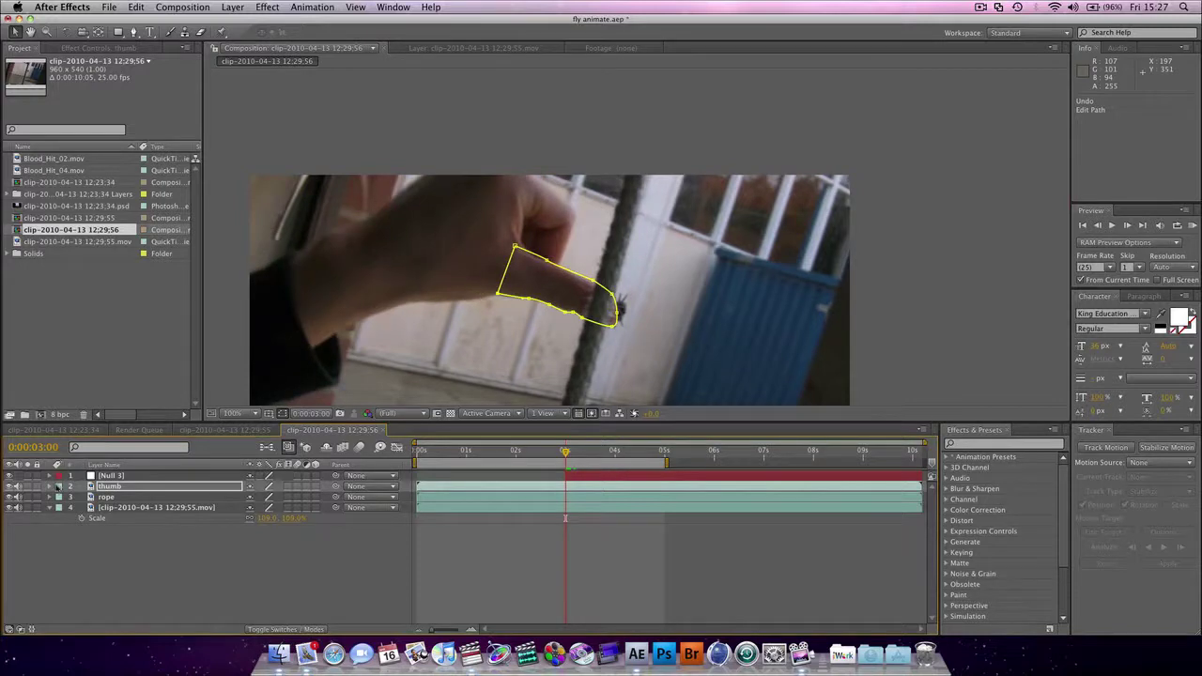
key(m)
click(94, 507)
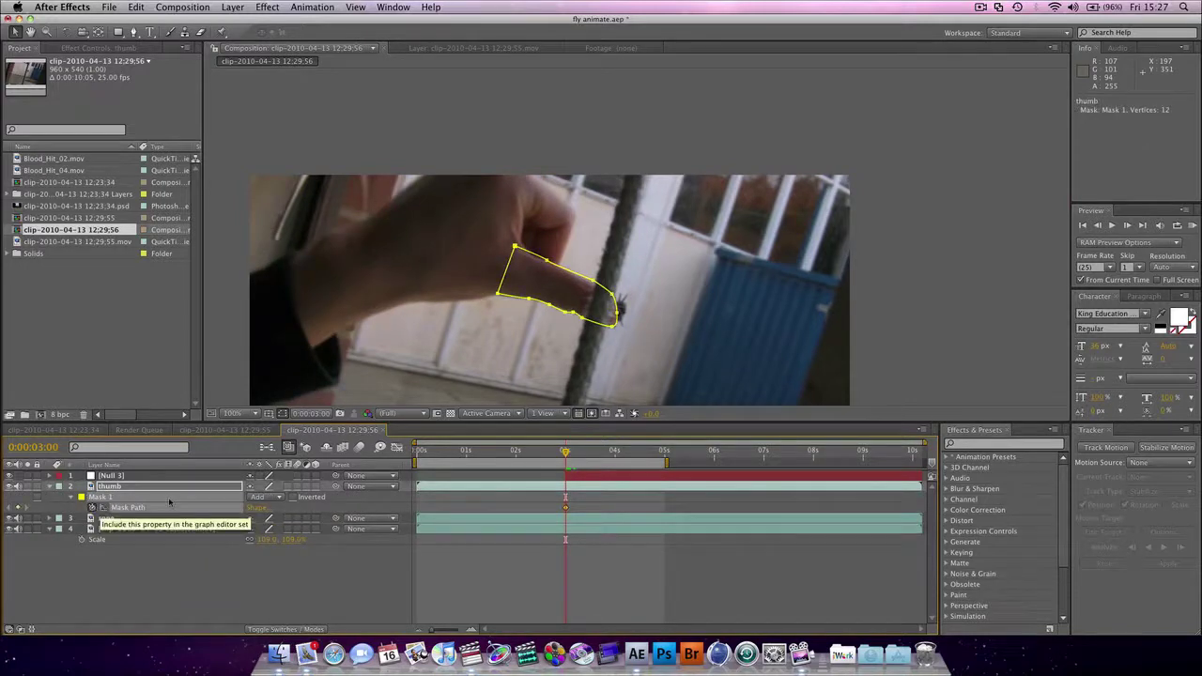
Step: Reshape the thumb mask at 0:00:03:04 so its lower edge follows the thumb
click(569, 453)
drag(569, 454, 574, 454)
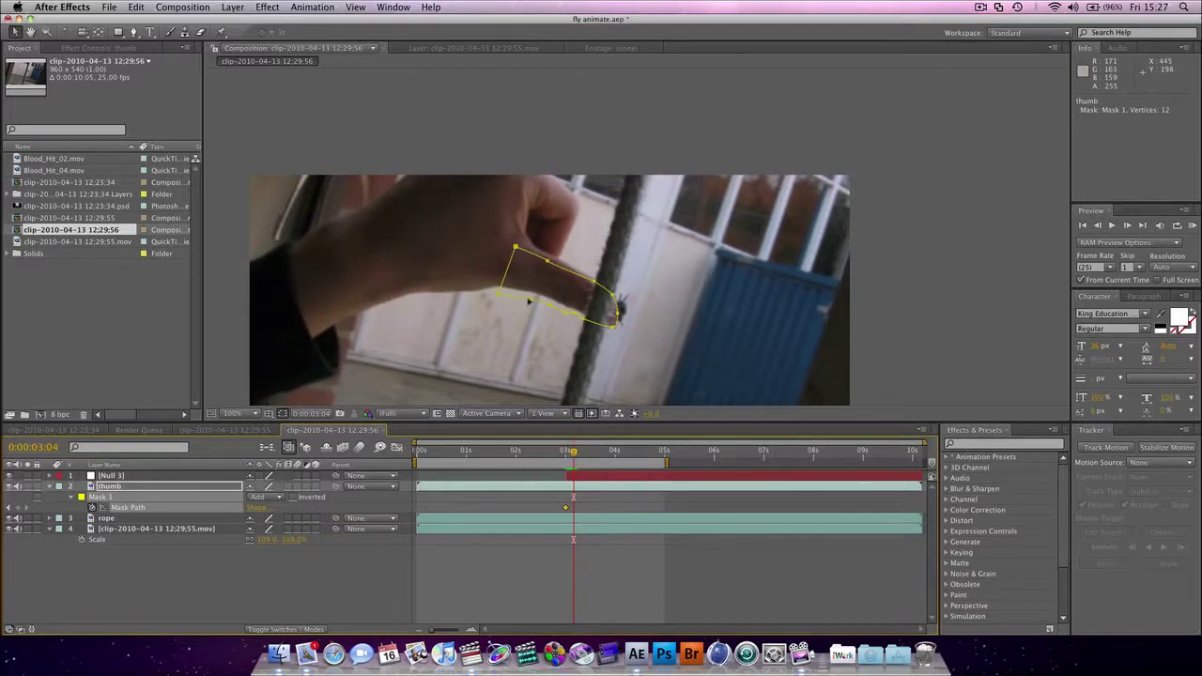
drag(530, 301, 528, 295)
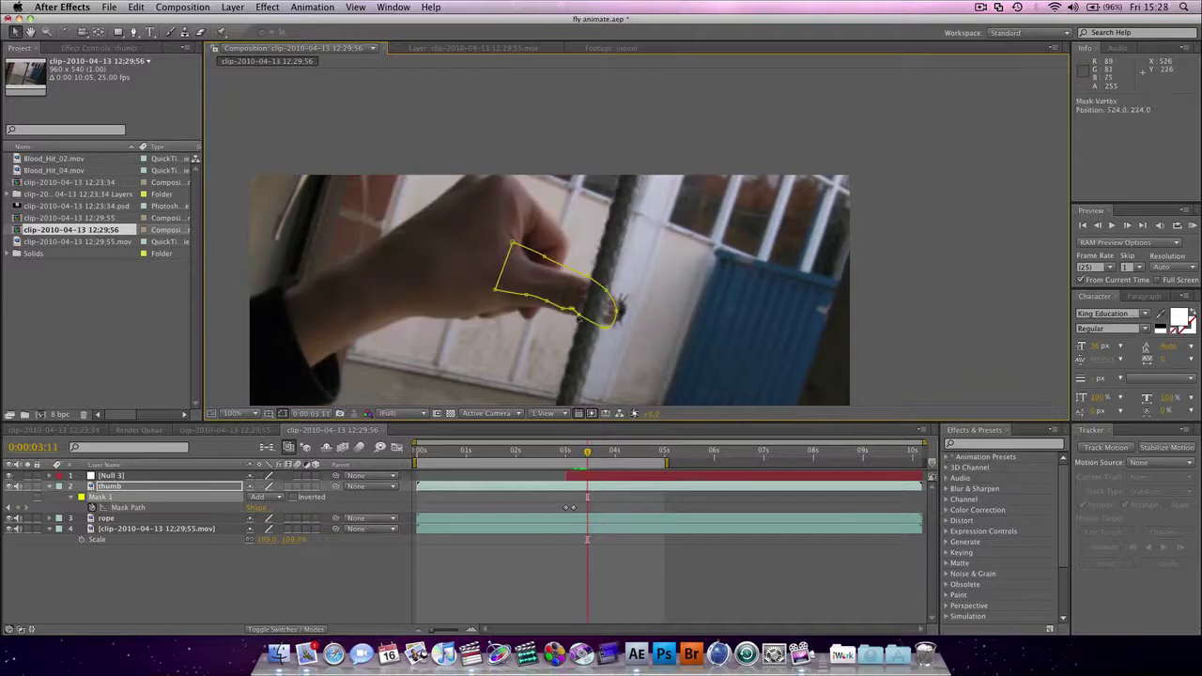
Step: Reshape the thumb mask at 0:00:03:11 to fit the thumb tip and extend its lower edge down to the hand
drag(579, 315, 606, 287)
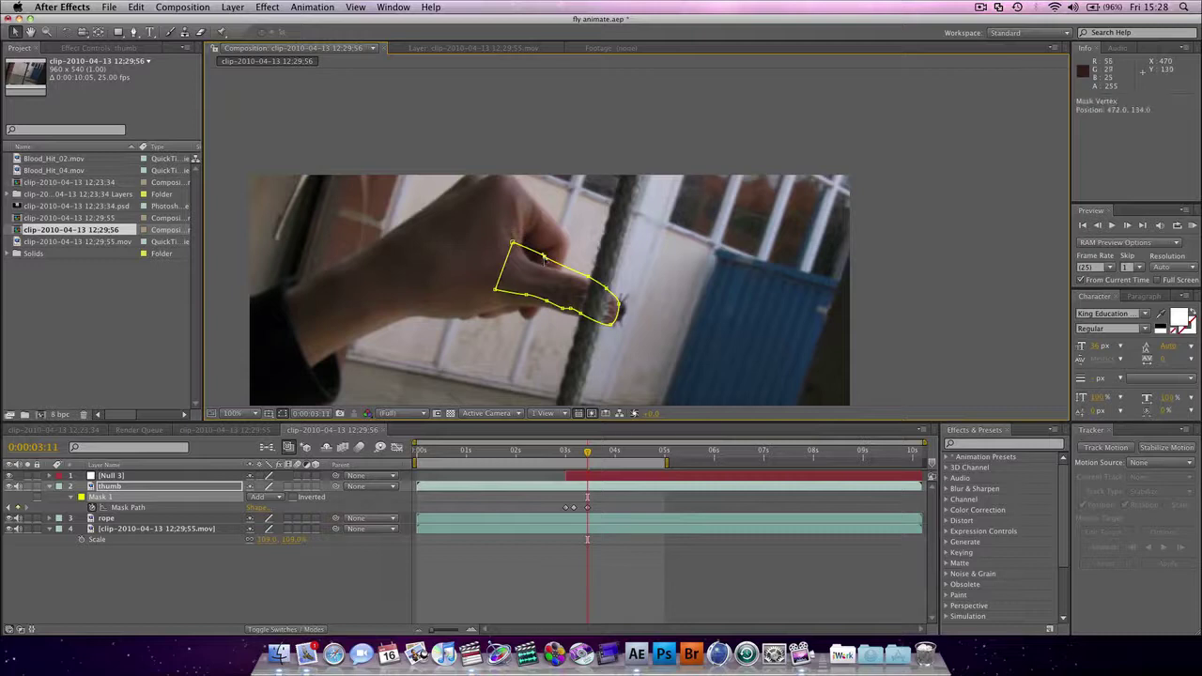
click(570, 310)
drag(548, 302, 499, 316)
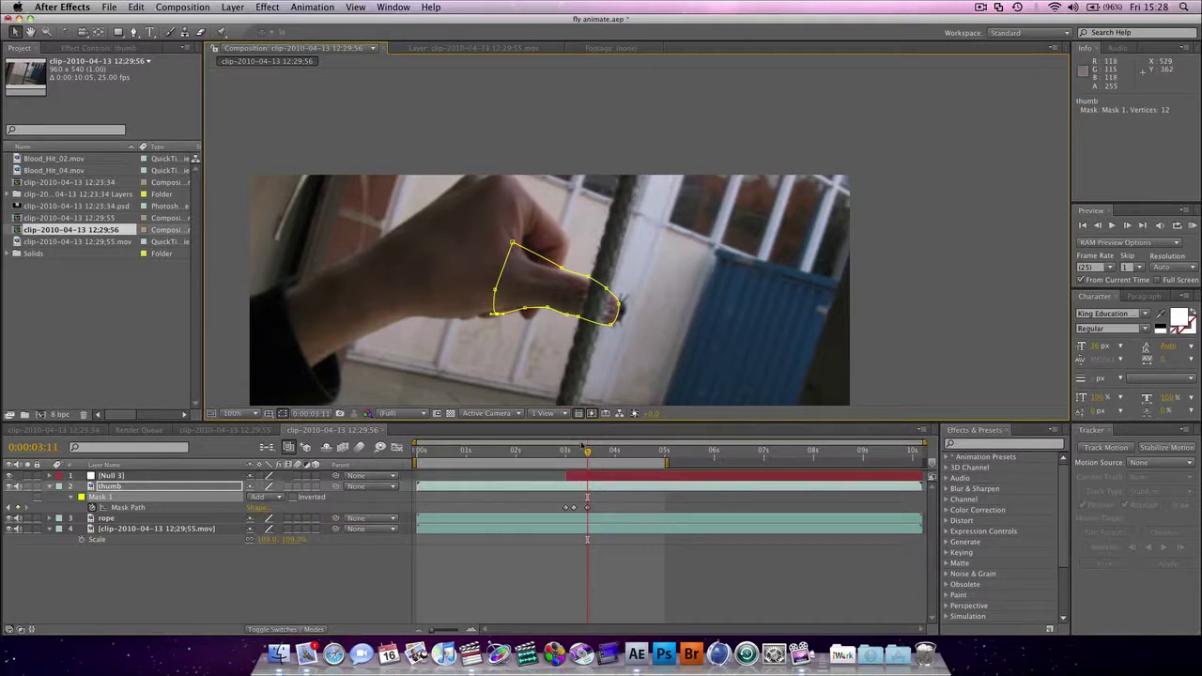
Step: Move the mask points around the thumb tip at 0:00:03:17 to match the thumb over the fly
drag(588, 453, 599, 453)
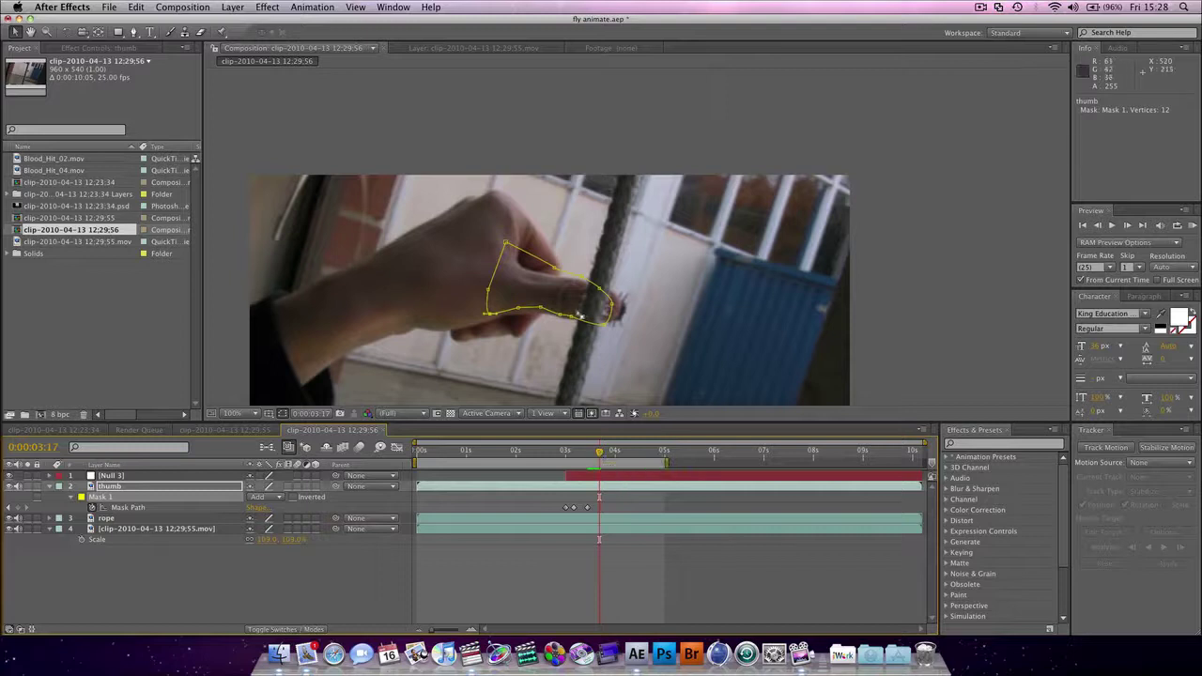
drag(607, 324, 624, 302)
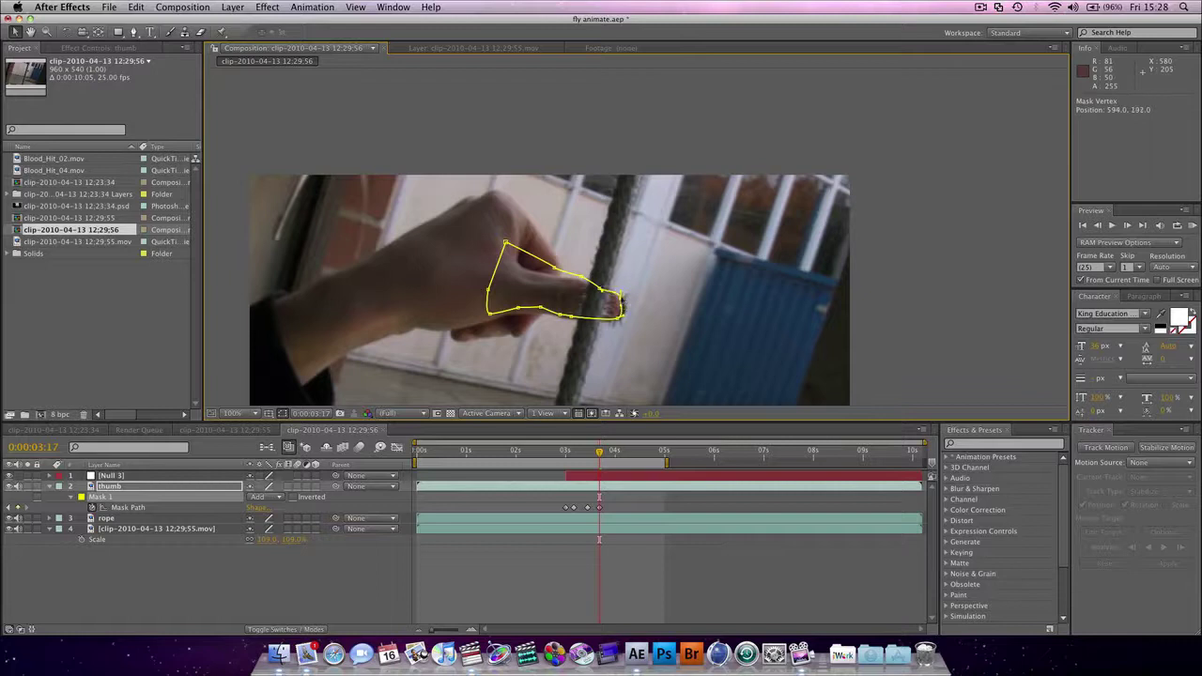
mouse_move(613, 304)
mouse_down()
mouse_move(620, 282)
mouse_move(606, 287)
mouse_up()
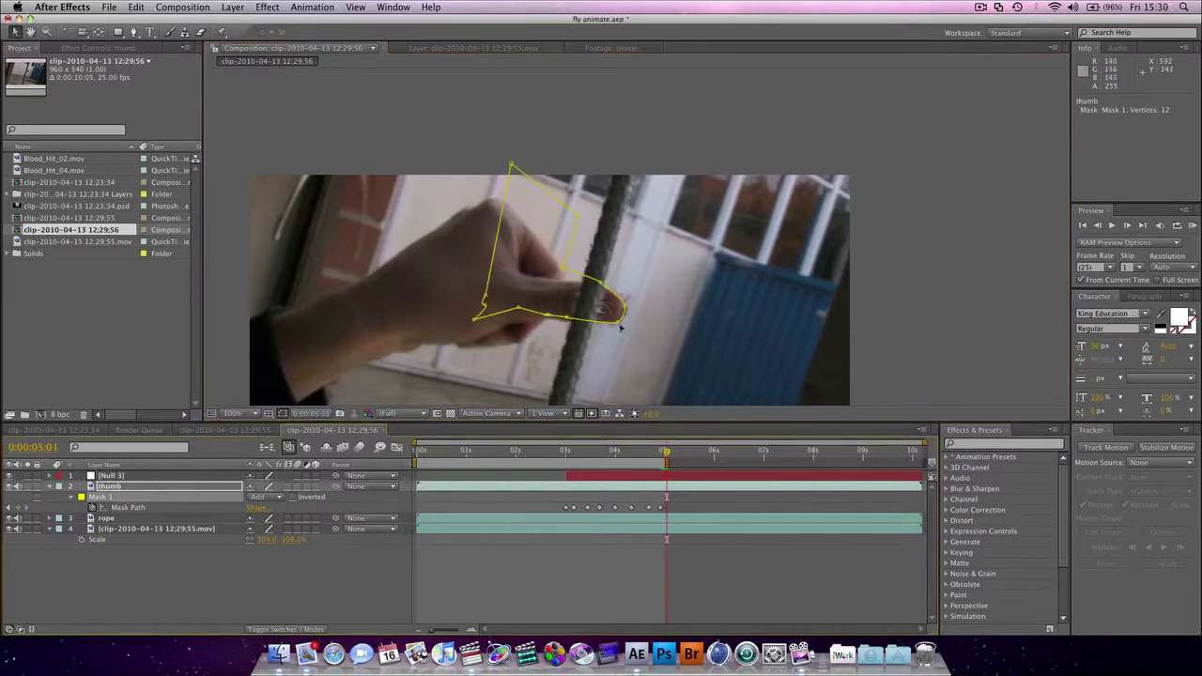
Step: Refine the mask around the thumb at 0:00:05:01 and check the mask shape at 0:00:03:08
drag(618, 322, 615, 324)
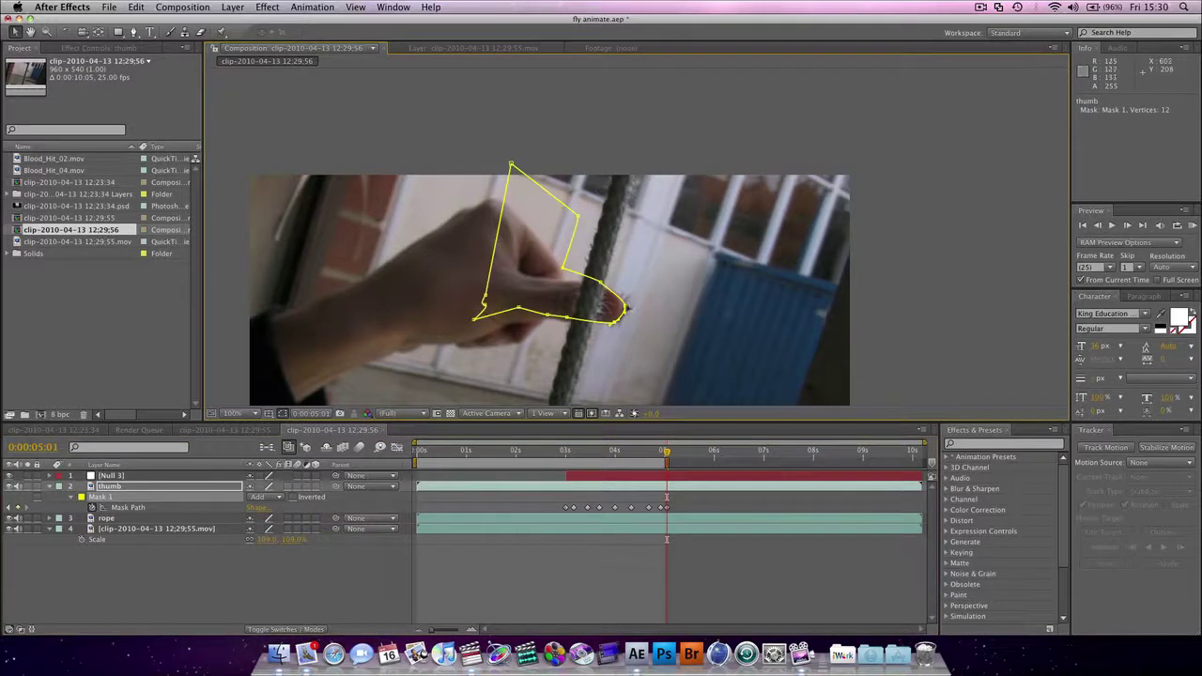
drag(564, 269, 568, 321)
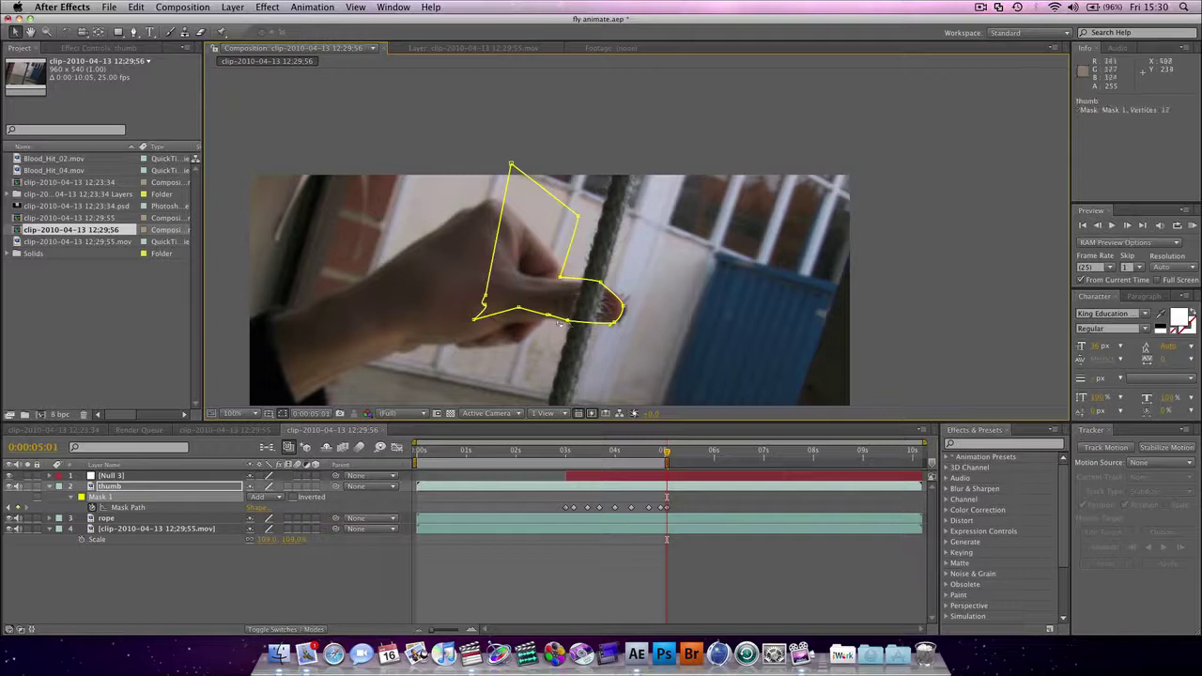
click(577, 454)
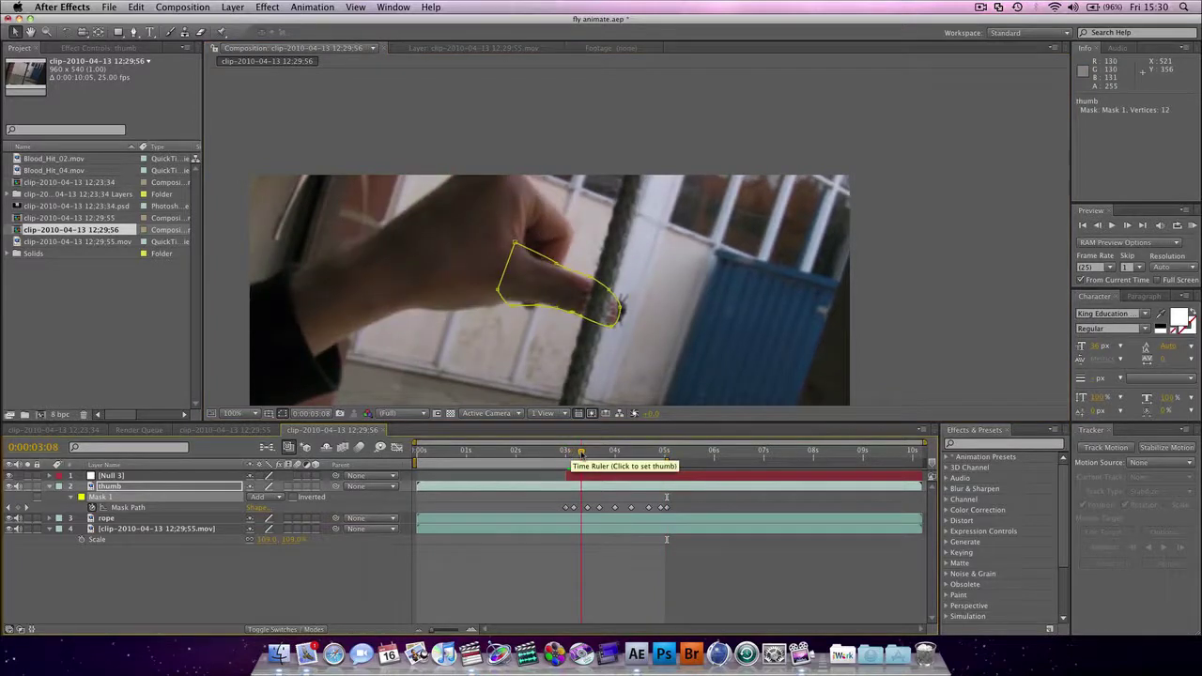
Step: Fit the thumb mask to the thumb tip at 0:00:04:10 and set its Mask Feather to 3 pixels
drag(577, 454, 635, 454)
drag(621, 306, 617, 300)
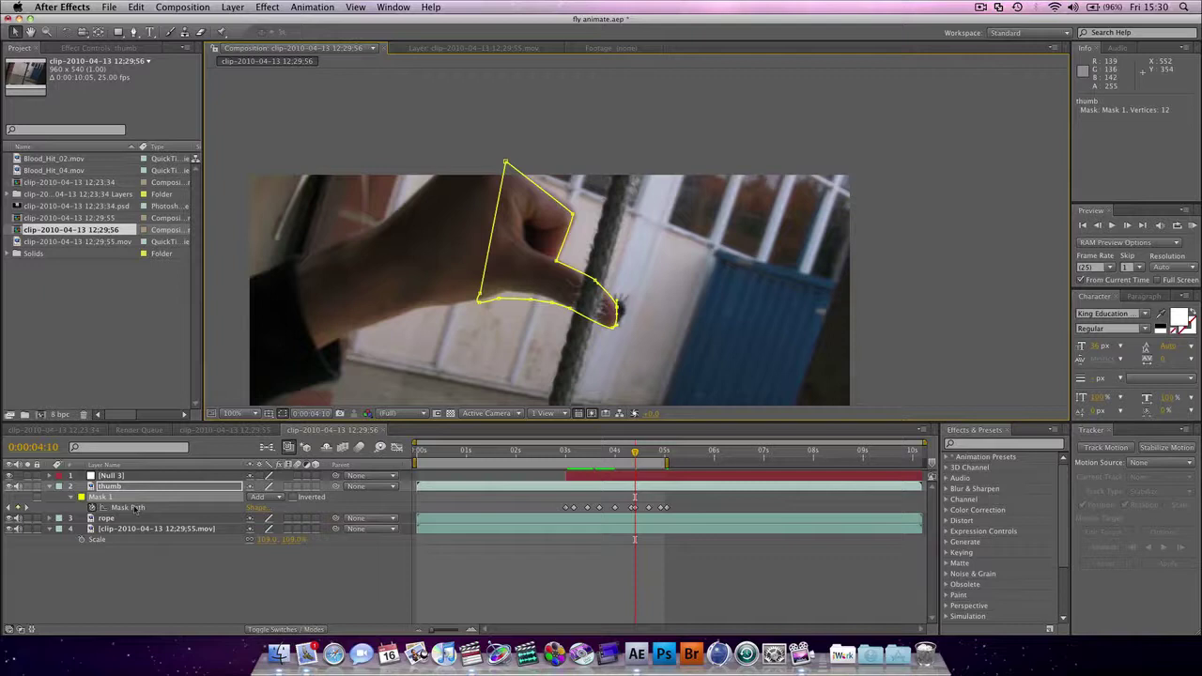
key(f)
drag(263, 508, 267, 508)
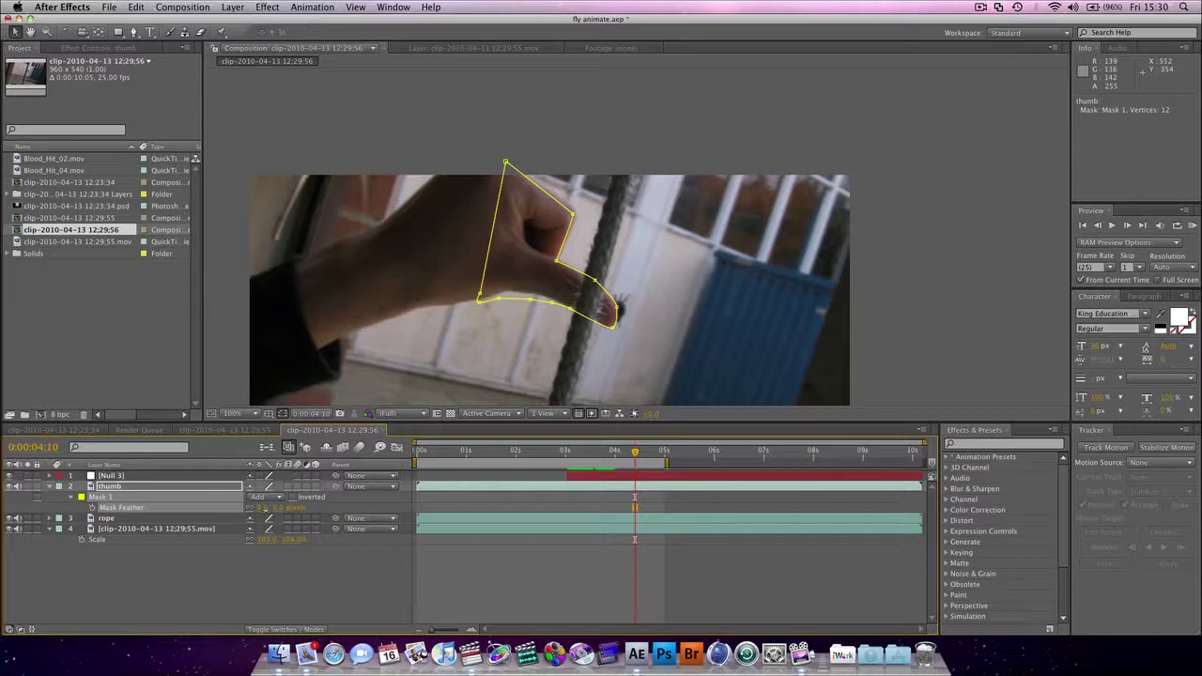
click(291, 560)
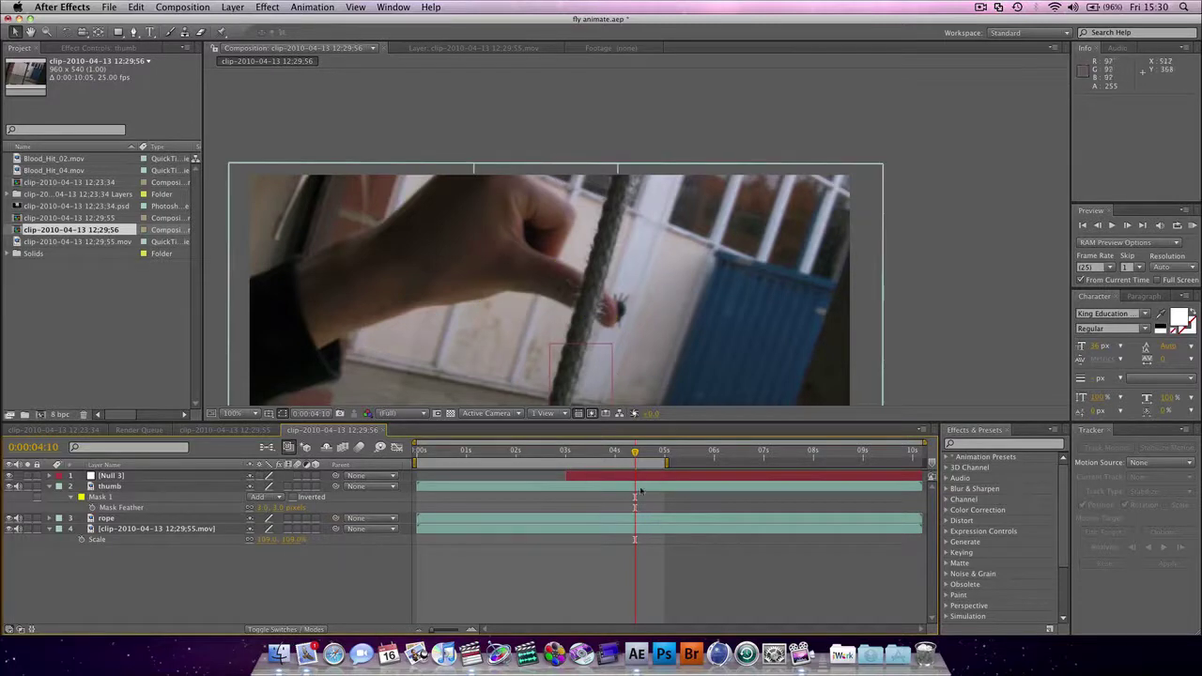
Step: Draw a narrow four-point mask along the full height of the rope on the rope layer at 0:00:04:10
click(114, 519)
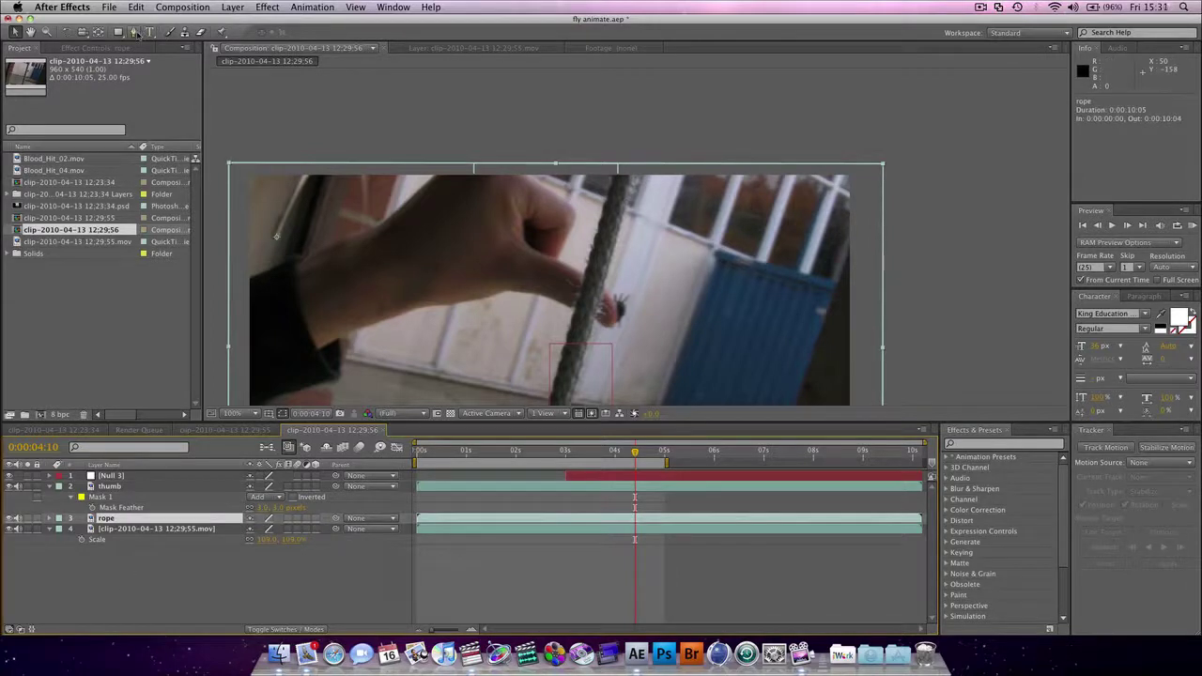
key(h)
drag(536, 310, 529, 223)
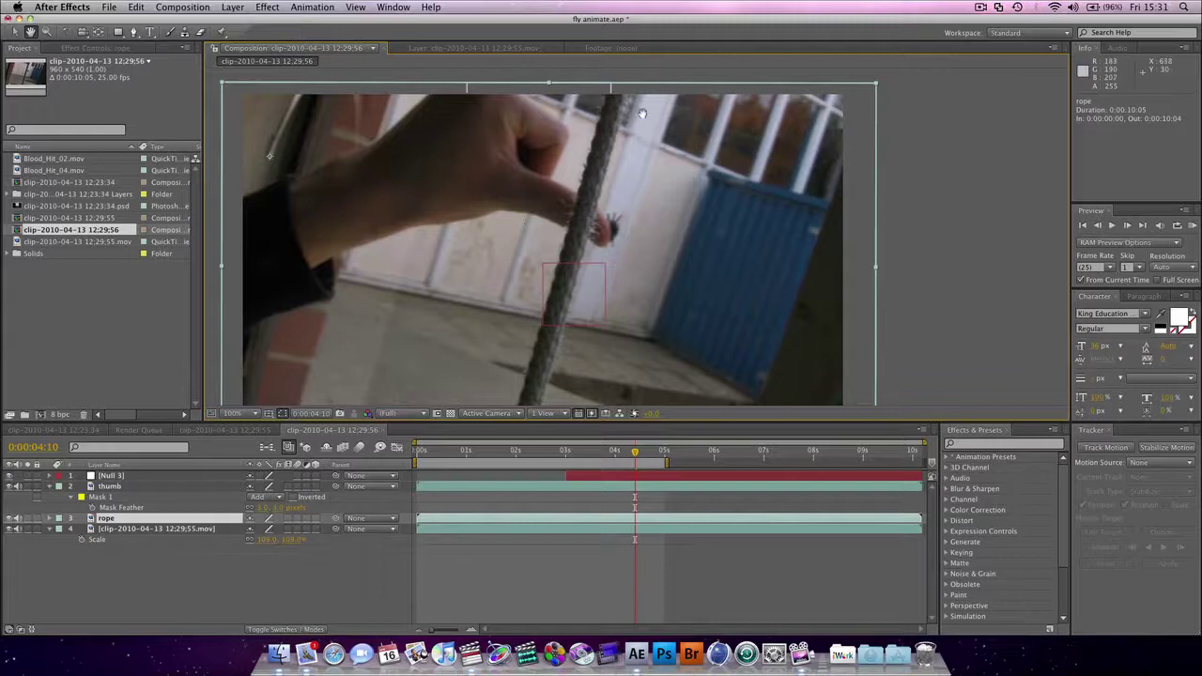
key(g)
click(634, 85)
key(space)
mouse_move(532, 400)
mouse_down()
mouse_move(550, 357)
mouse_move(567, 202)
mouse_move(536, 228)
mouse_up()
click(566, 241)
click(532, 258)
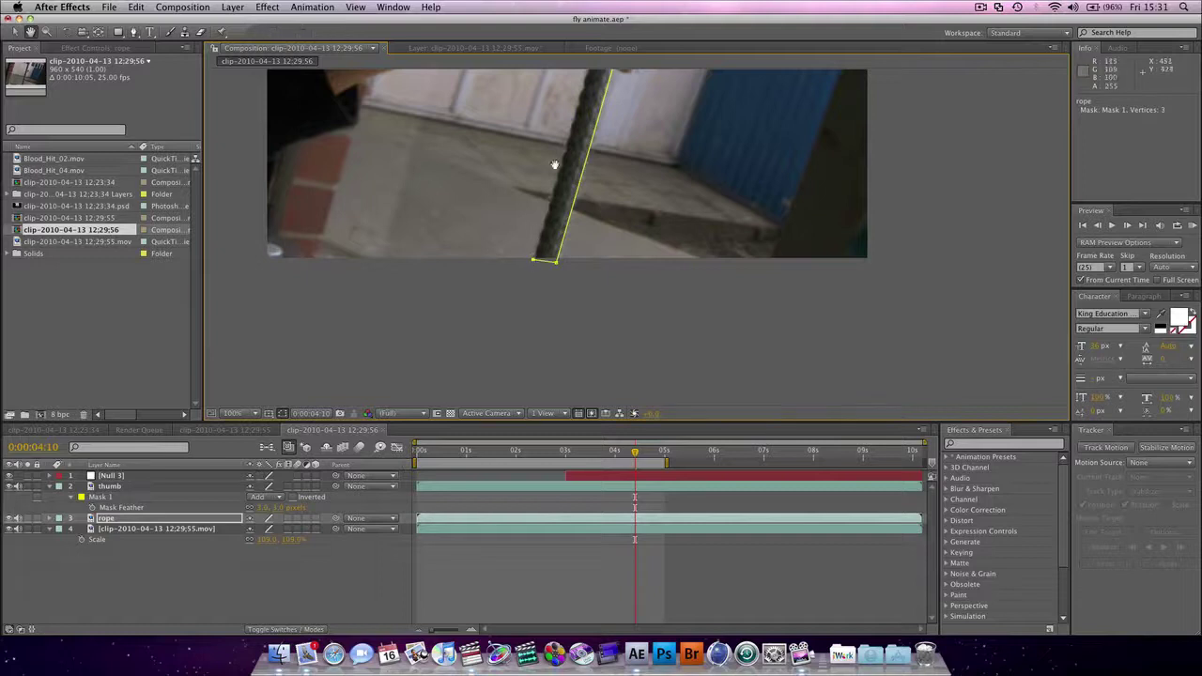
scroll(526, 216, up, 5)
scroll(526, 216, right, 3)
click(536, 116)
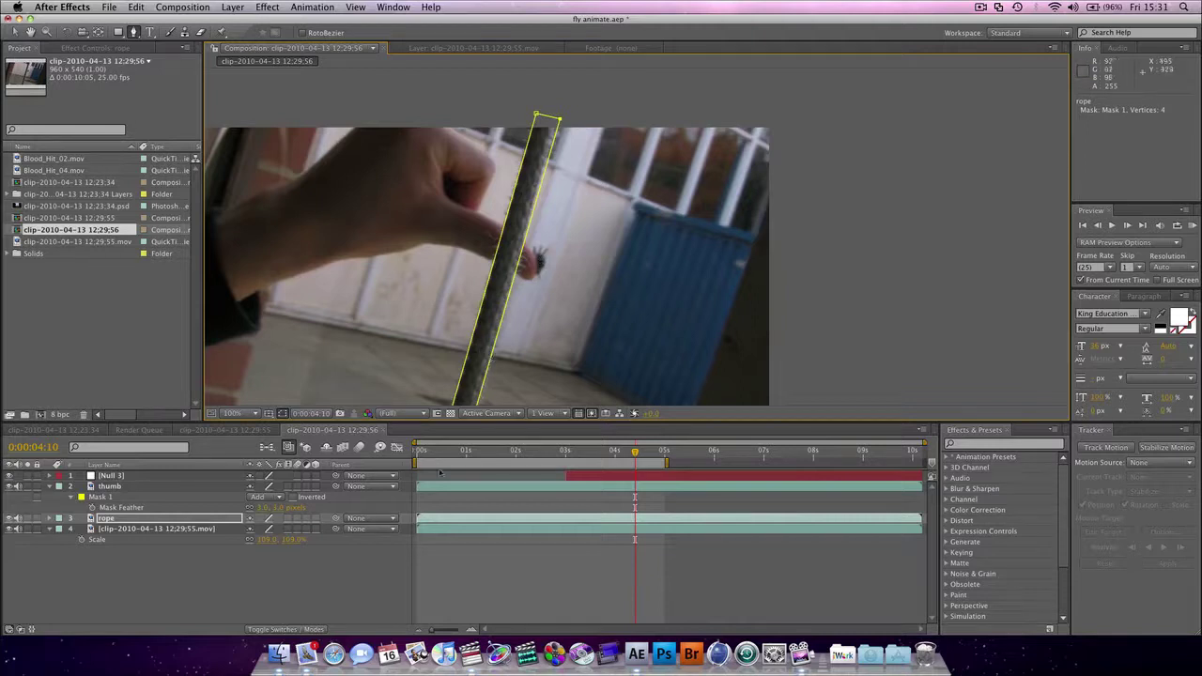
key(v)
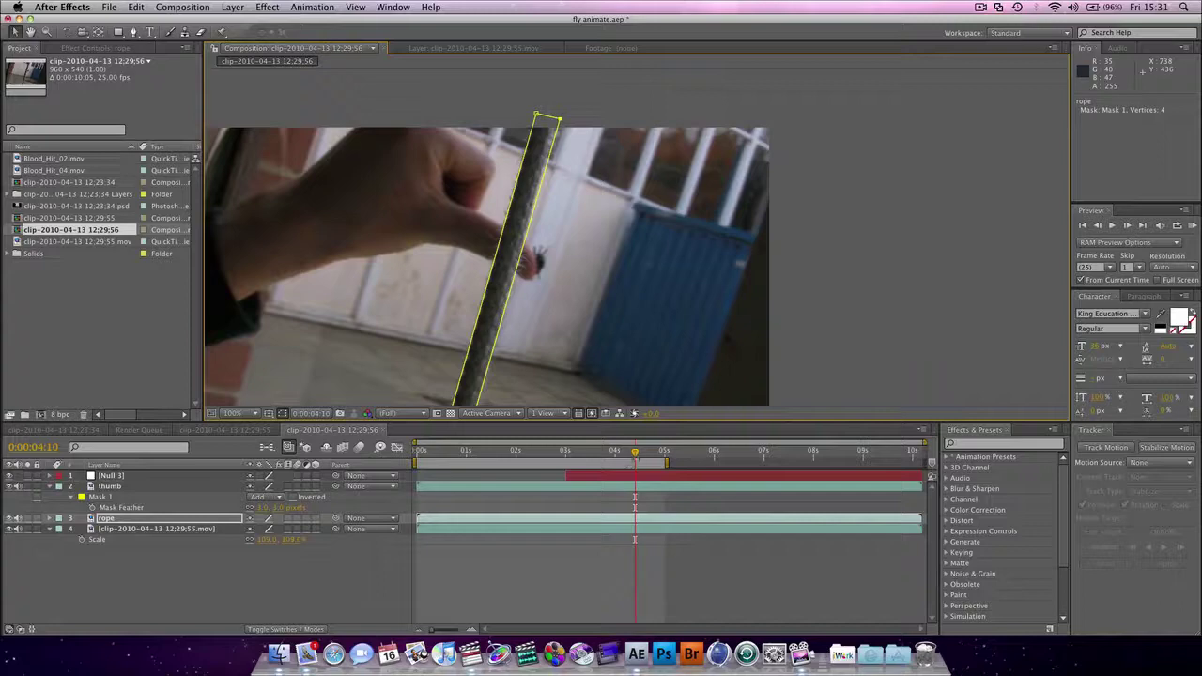
Step: Undo the last path edit, reclose the rope mask at its upper end and enable Mask Path keyframing at 0:00:04:10
drag(635, 454, 567, 460)
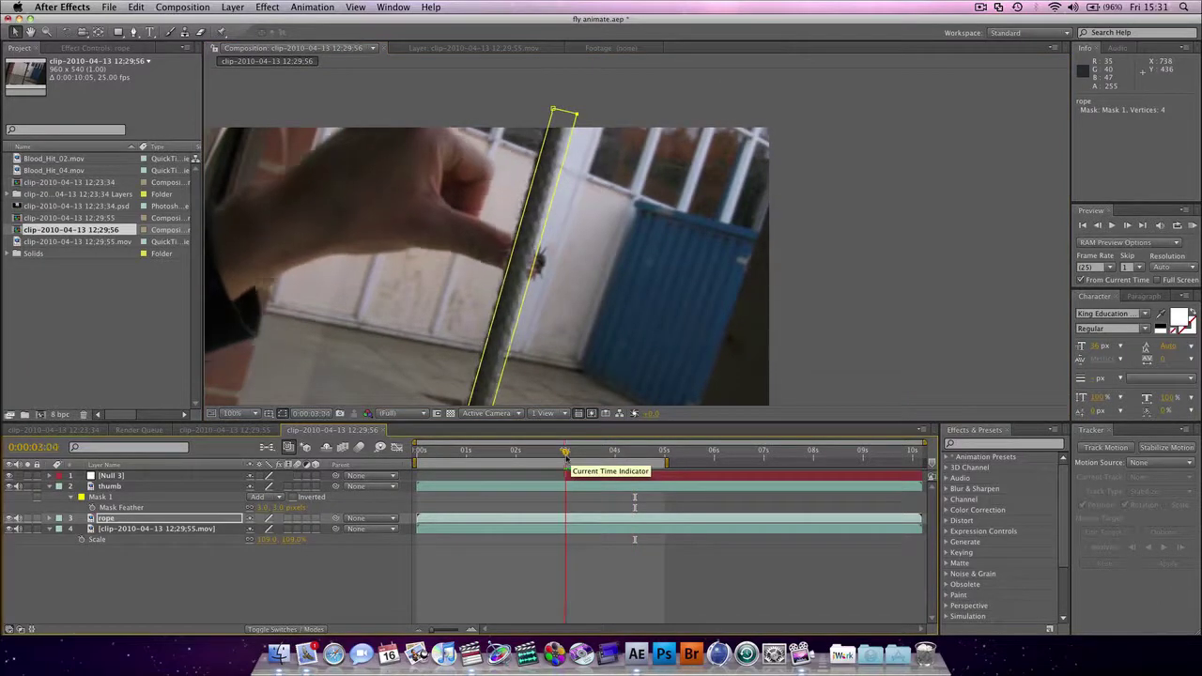
click(633, 451)
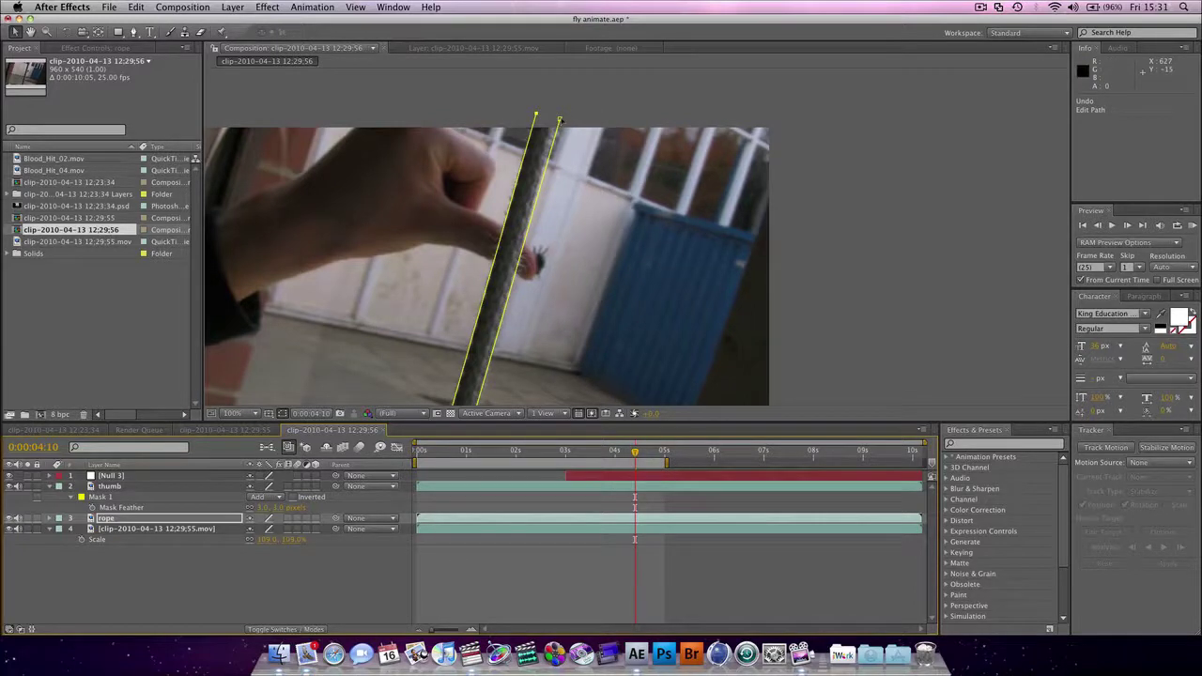
key(p)
click(559, 120)
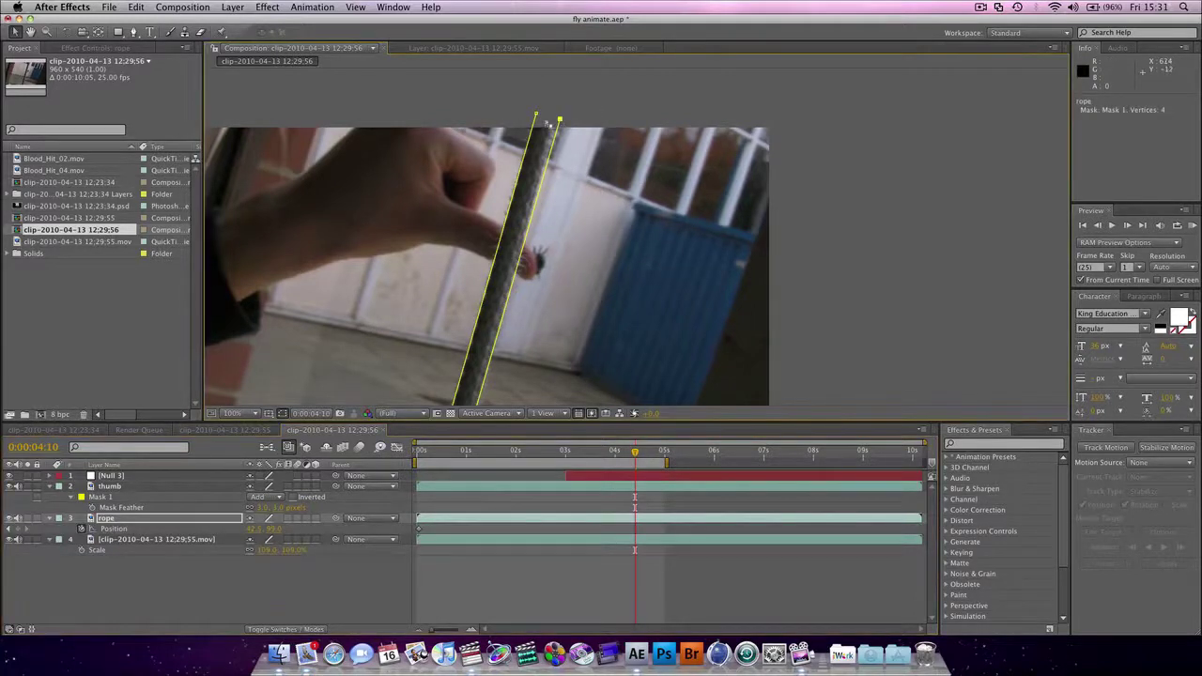
key(g)
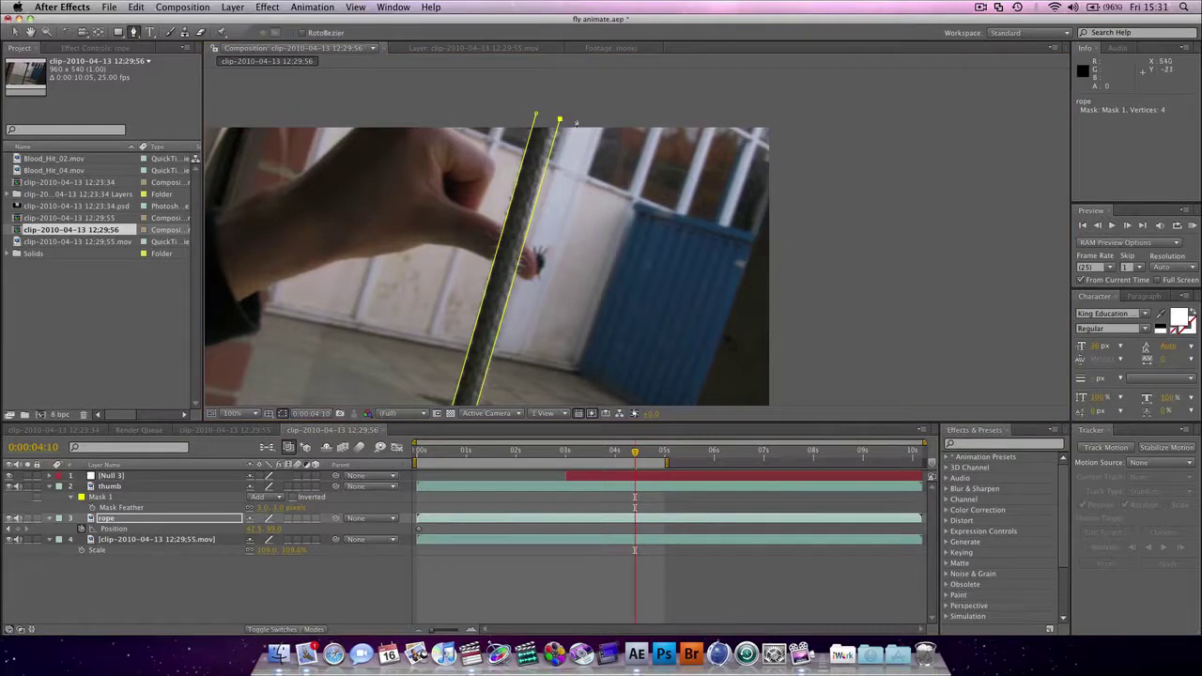
click(537, 116)
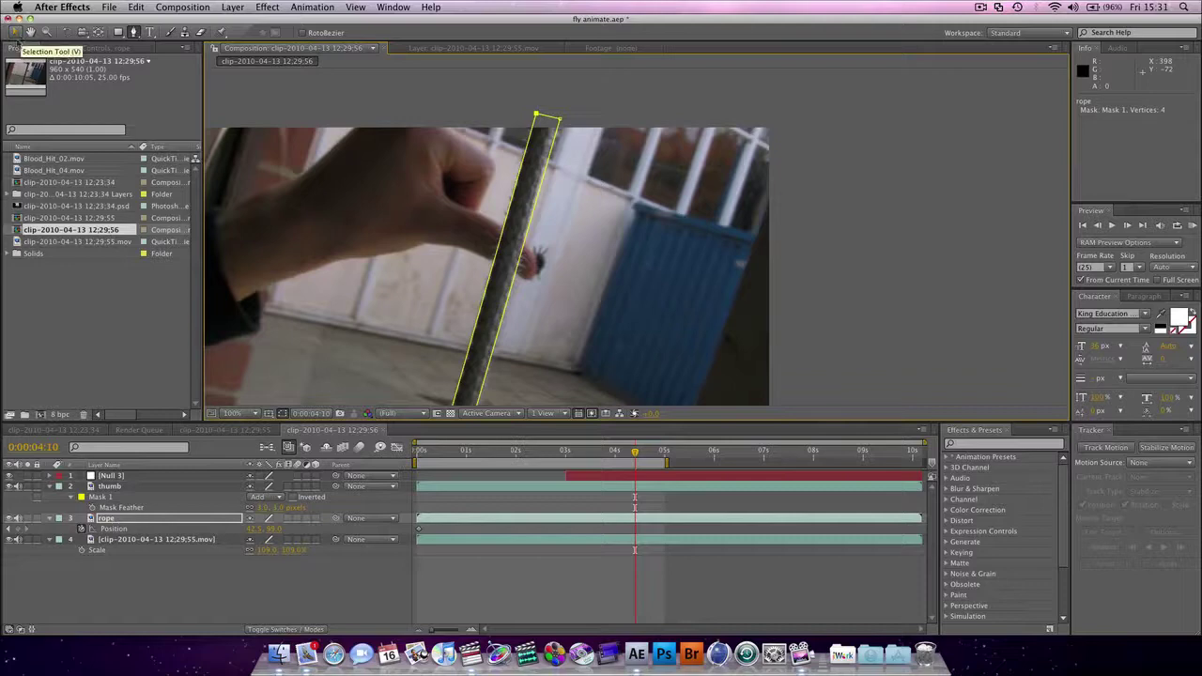
click(15, 32)
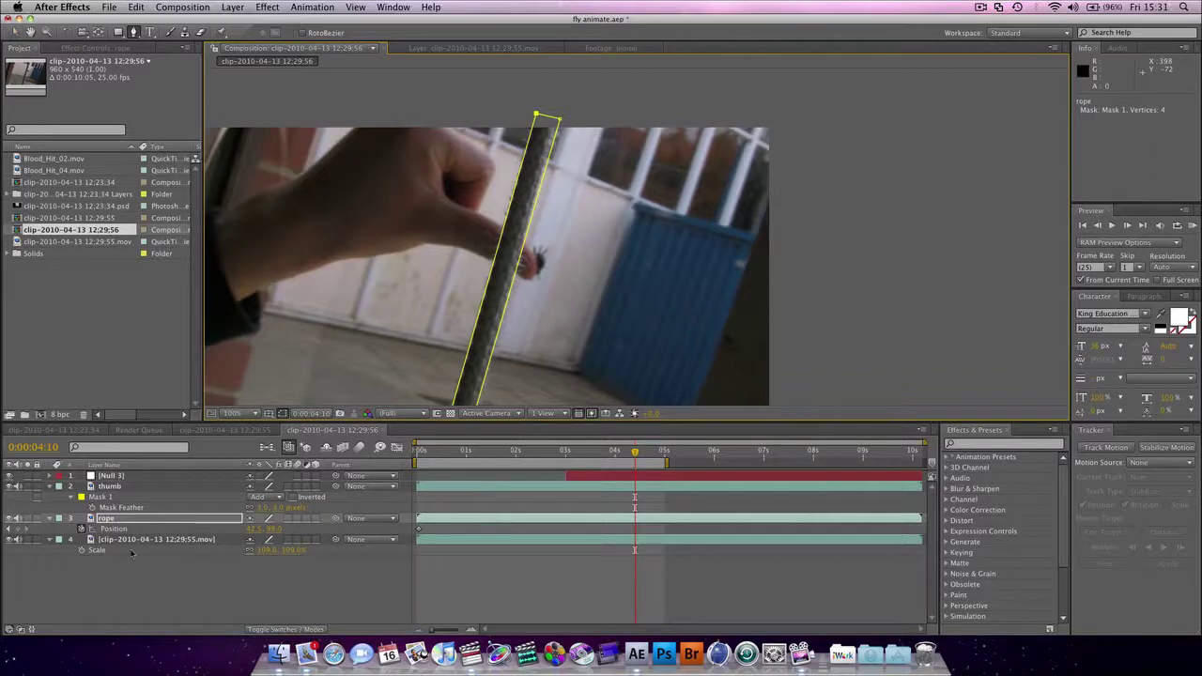
key(m)
click(91, 539)
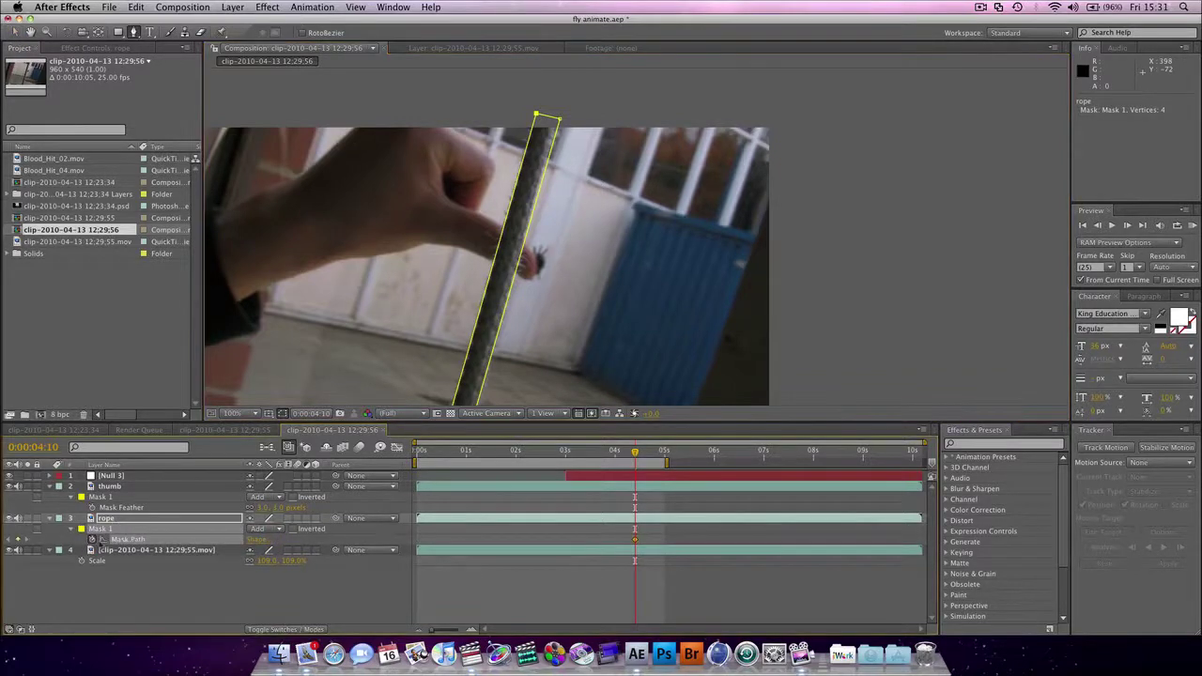
Step: Realign the rope mask to the rope with Mask Path keyframes at 0:00:03:10 and 0:00:03:02
drag(618, 454, 586, 452)
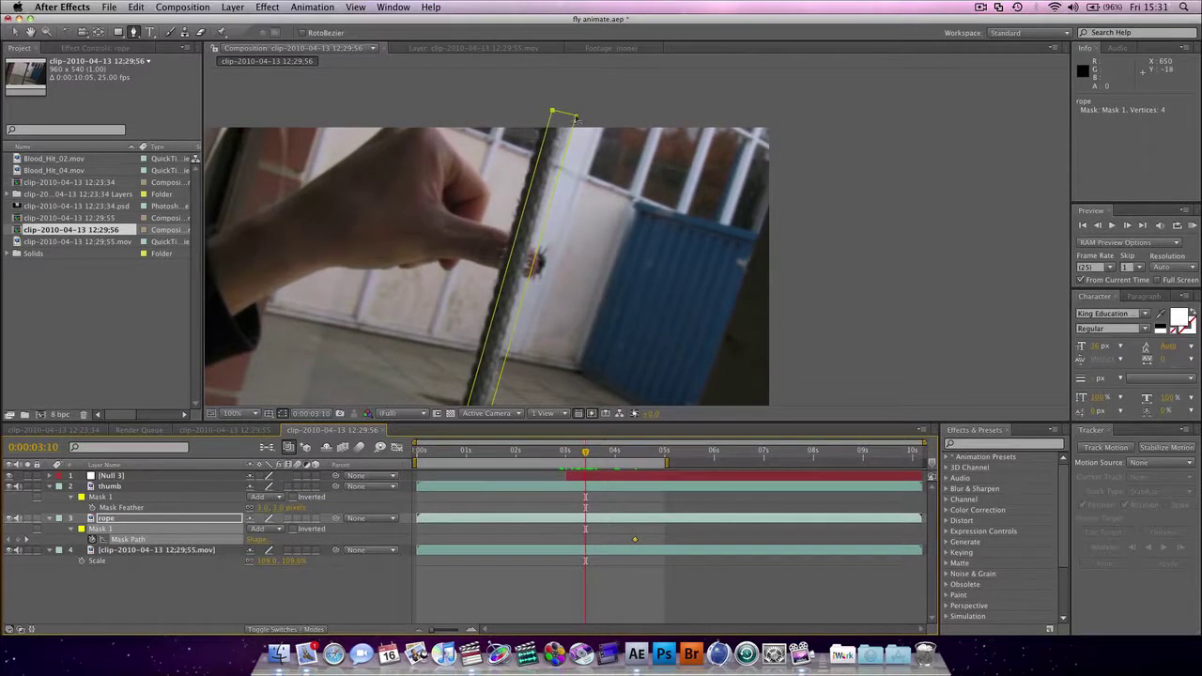
key(v)
drag(576, 116, 569, 115)
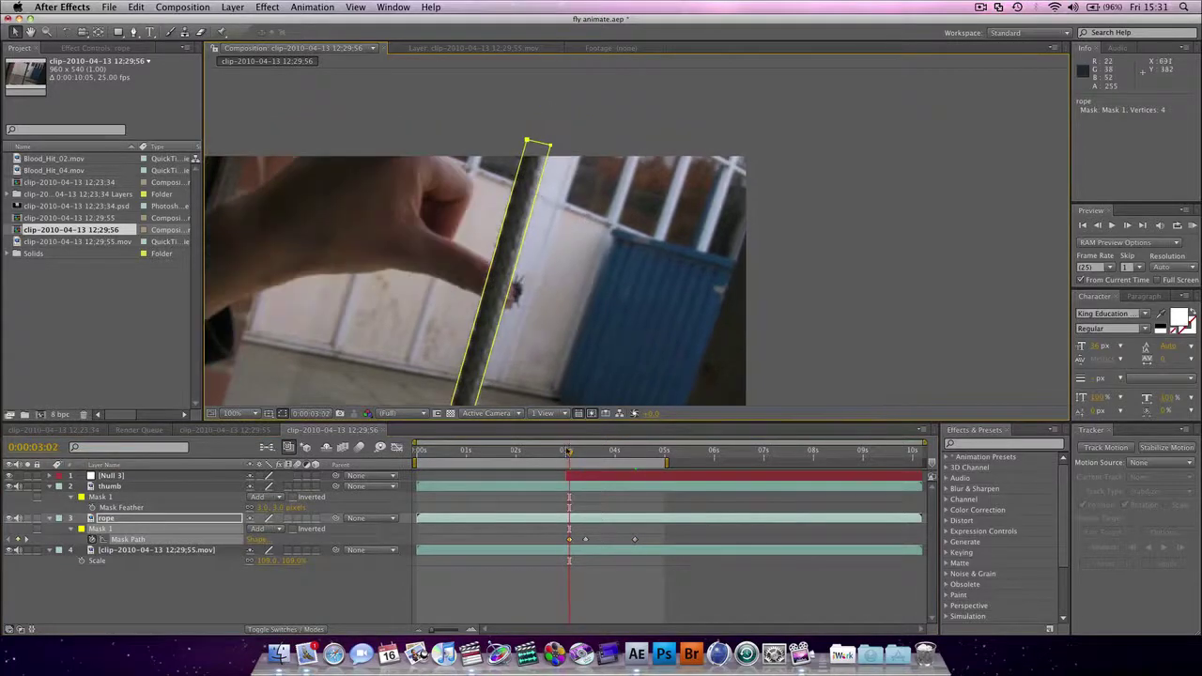
Step: Move the rope mask's upper and lower corner points at 0:00:03:22 to match the rope's edges
drag(569, 453, 610, 452)
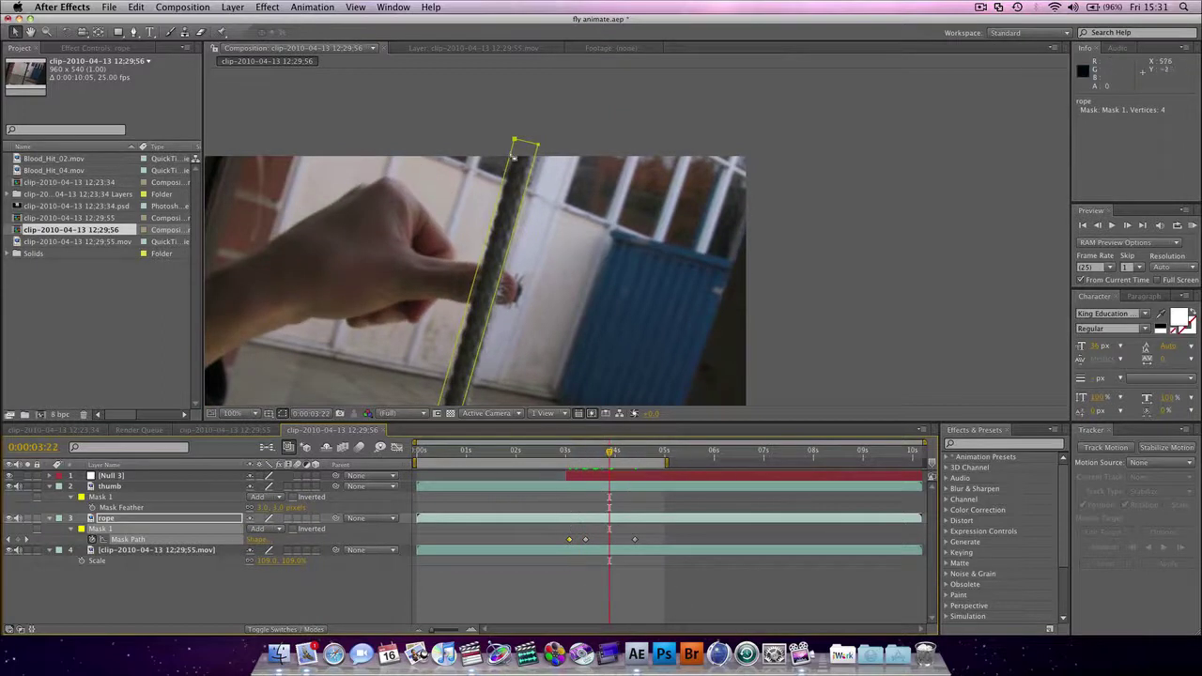
click(530, 139)
click(516, 141)
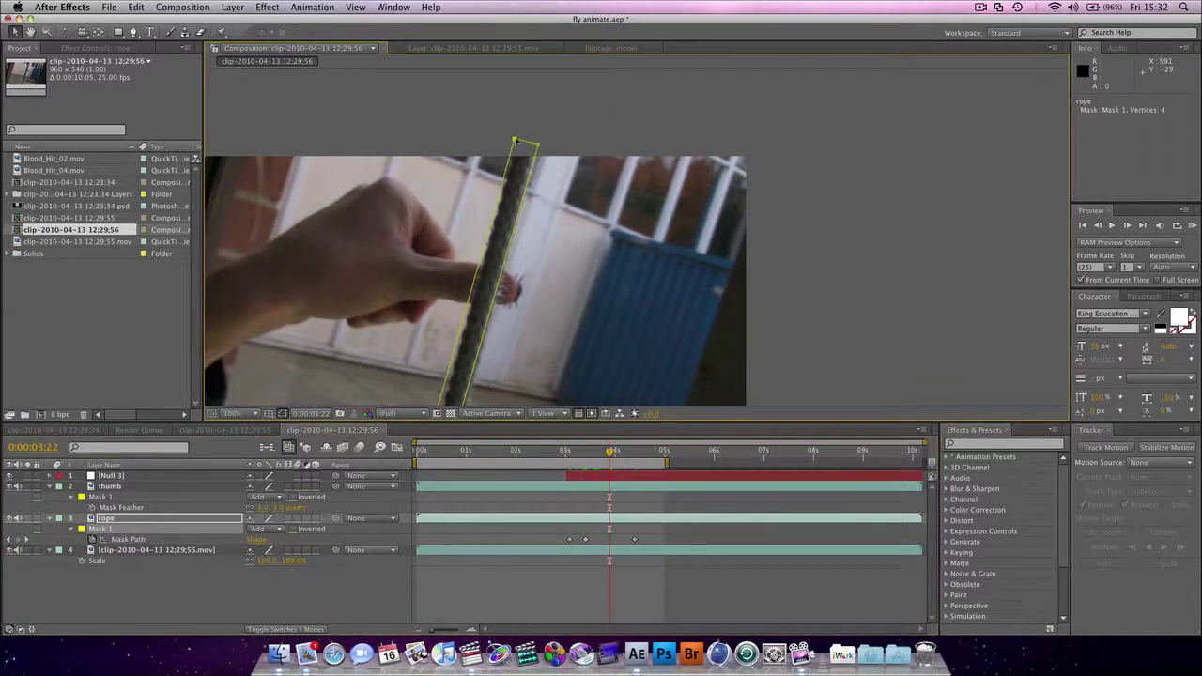
drag(516, 141, 520, 140)
key(space)
drag(456, 247, 489, 108)
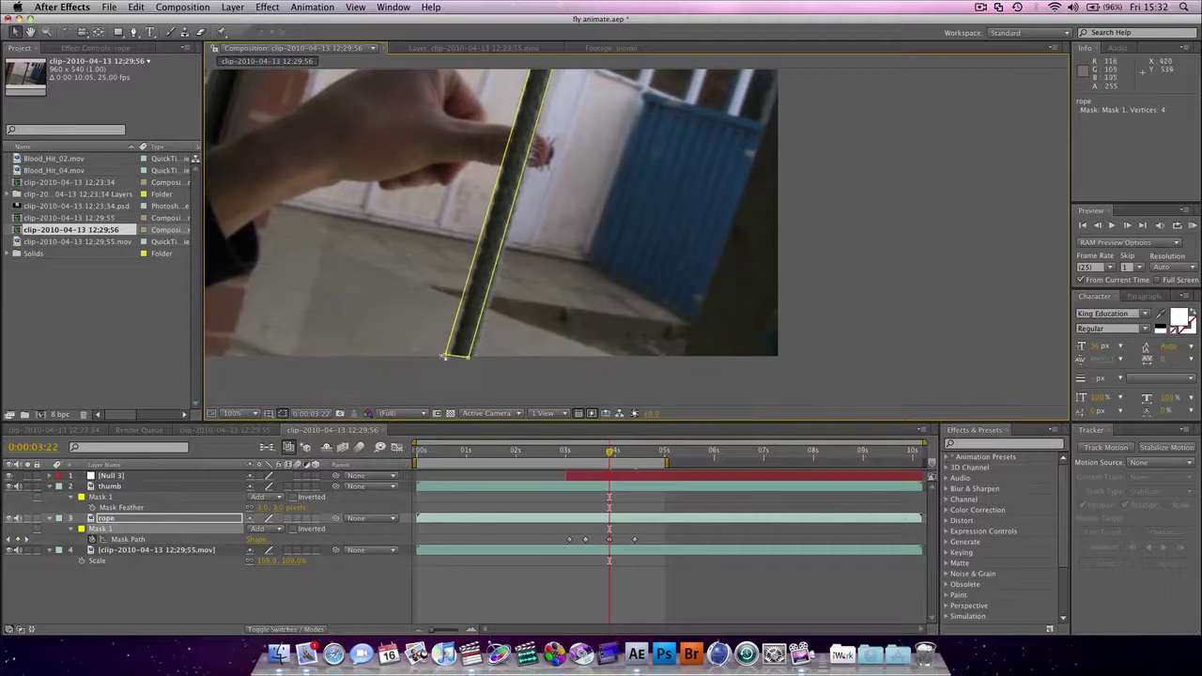
drag(446, 357, 470, 361)
scroll(724, 354, down, 5)
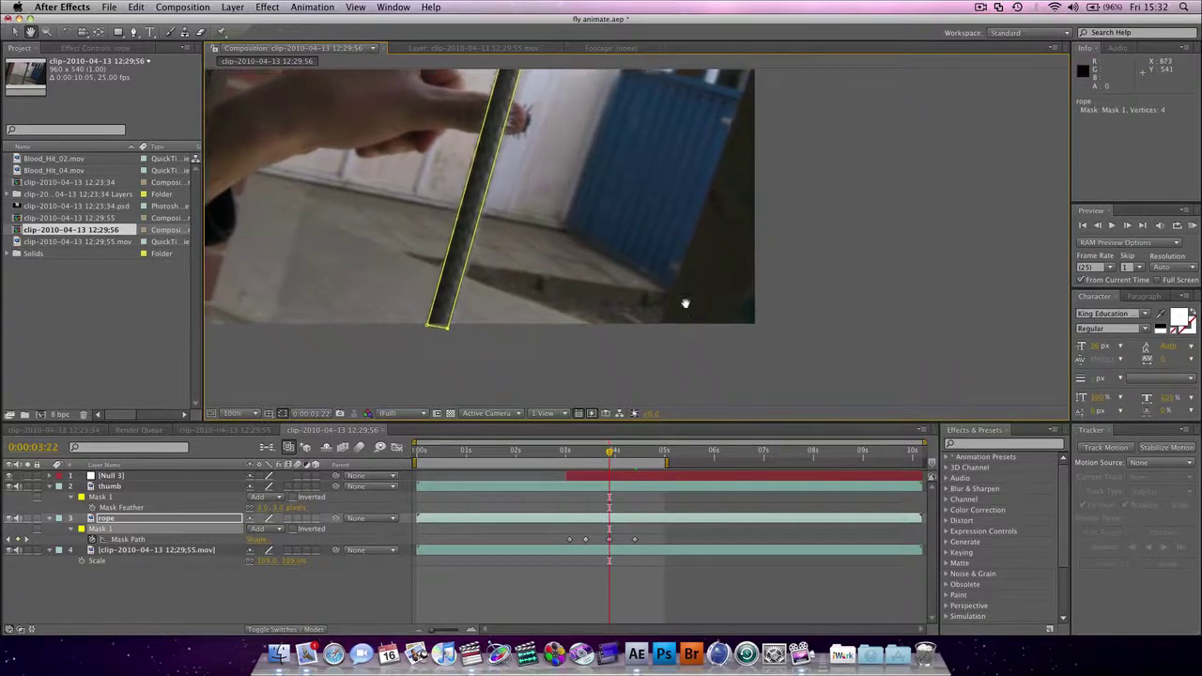
Step: Shift the lower corner points of the rope mask at 0:00:04:04 to follow the rope
drag(615, 455, 629, 456)
scroll(615, 341, up, 5)
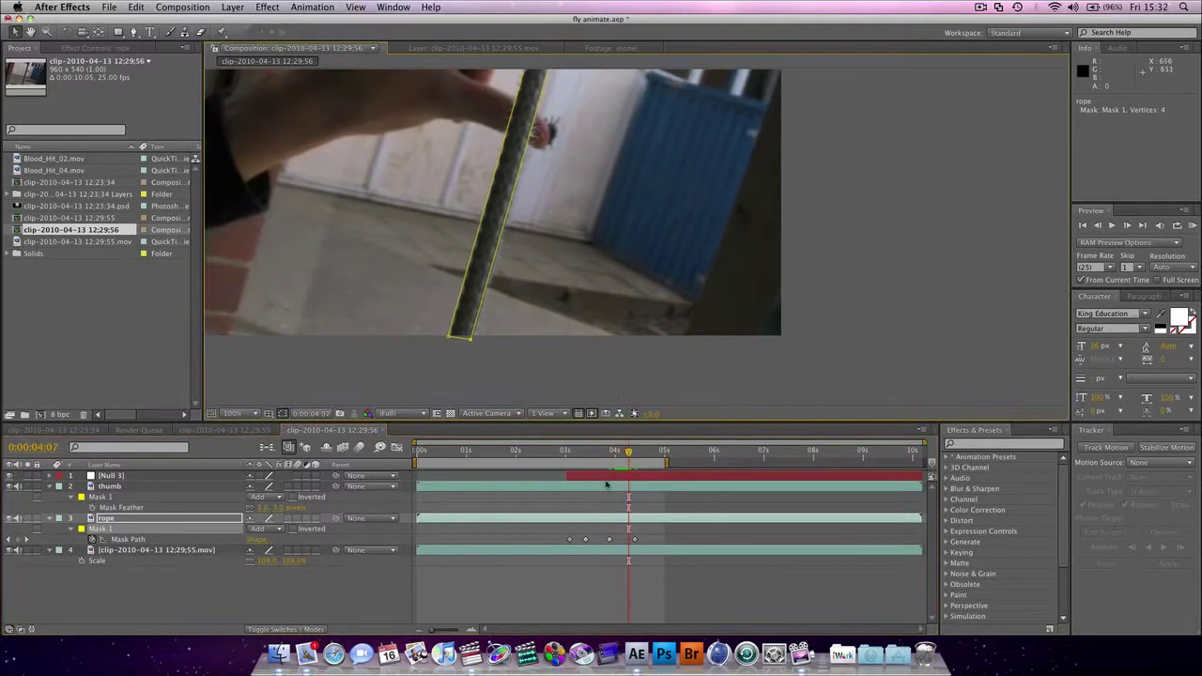
key(Page_Up)
key(Page_Up)
key(Page_Up)
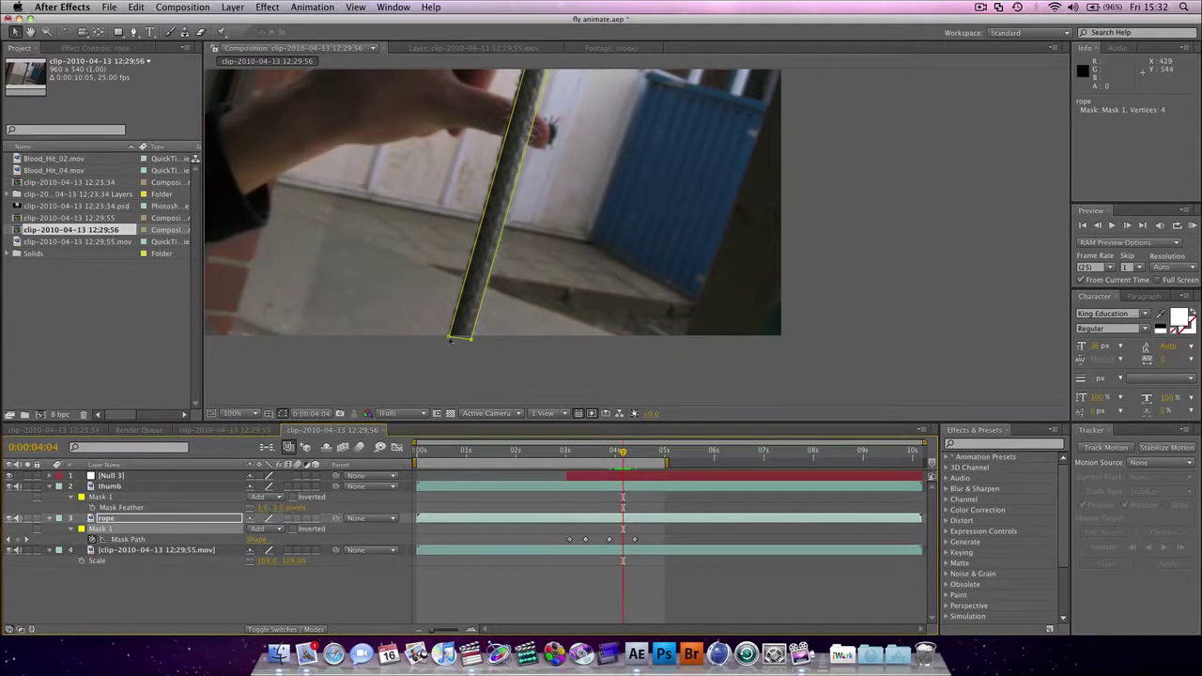
drag(450, 338, 469, 342)
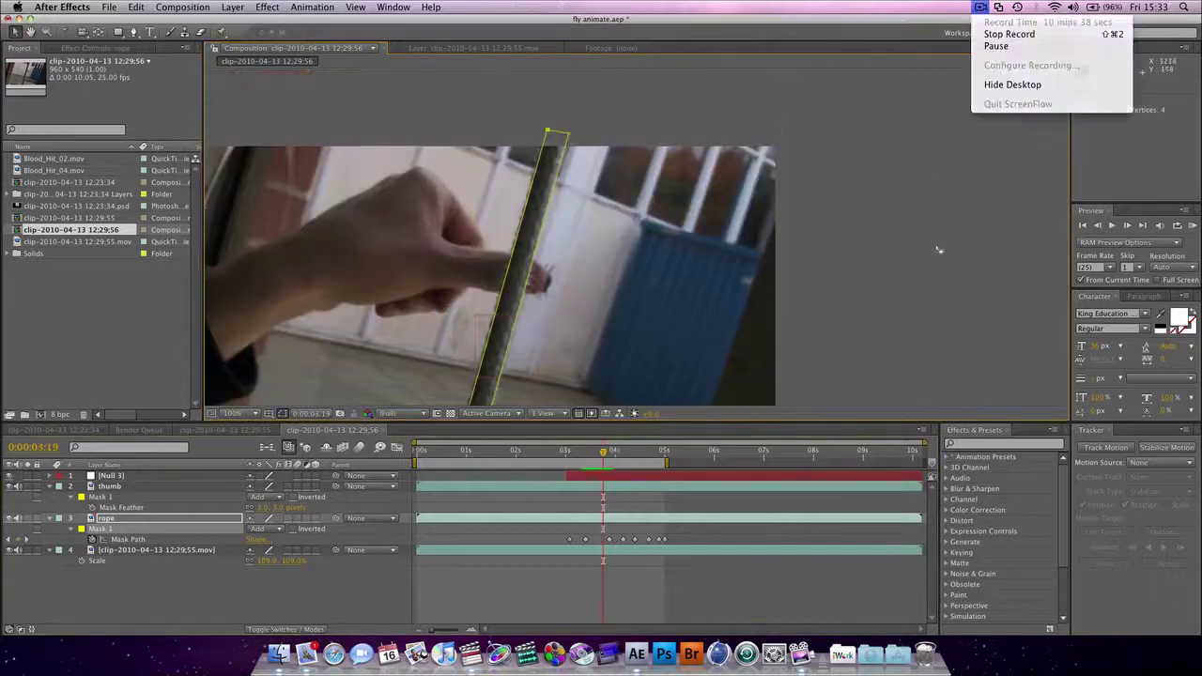
Step: Set the rope mask's feather to 2 pixels and play back the rotoscoped result
drag(266, 539, 266, 539)
key(Return)
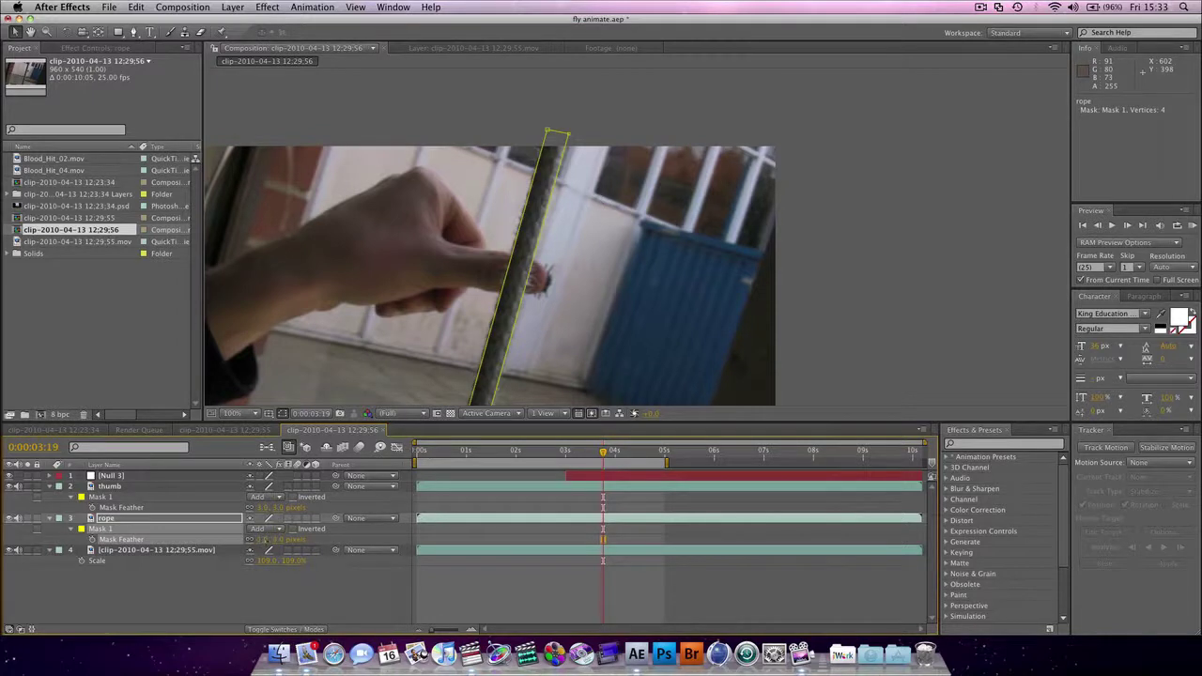
click(516, 580)
key(space)
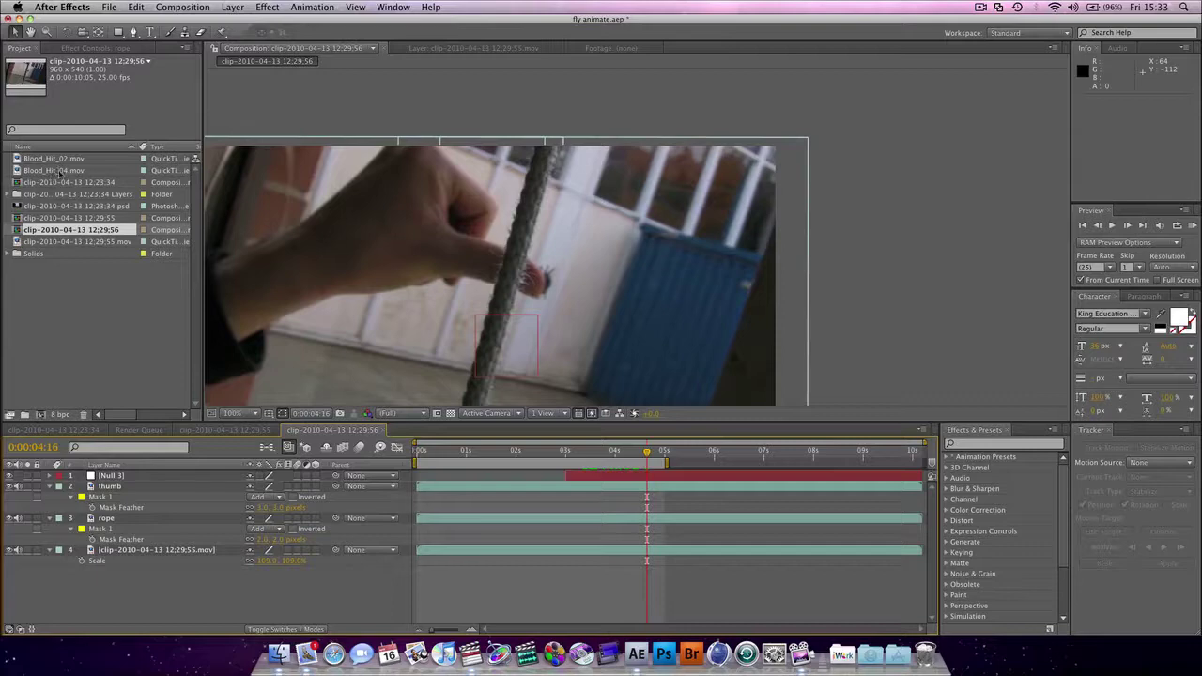
Step: Place Blood_Hit_02.mov between the rope layer and the original clip, starting at about 0:00:03:00
click(60, 160)
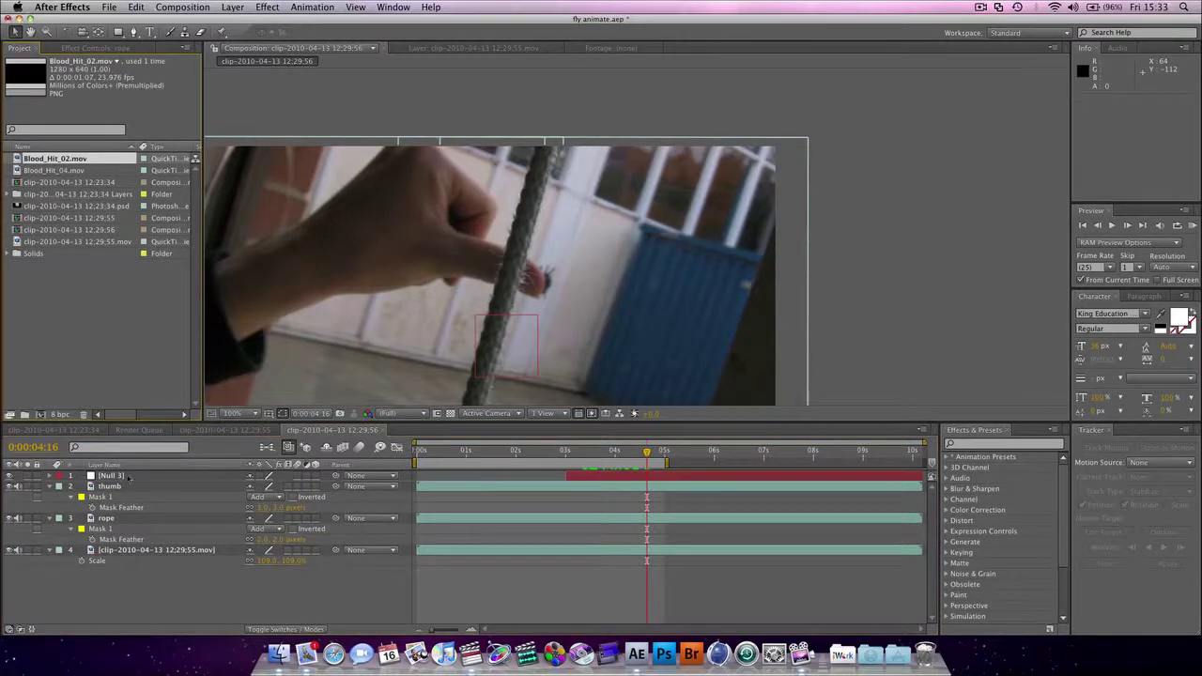
drag(129, 478, 122, 551)
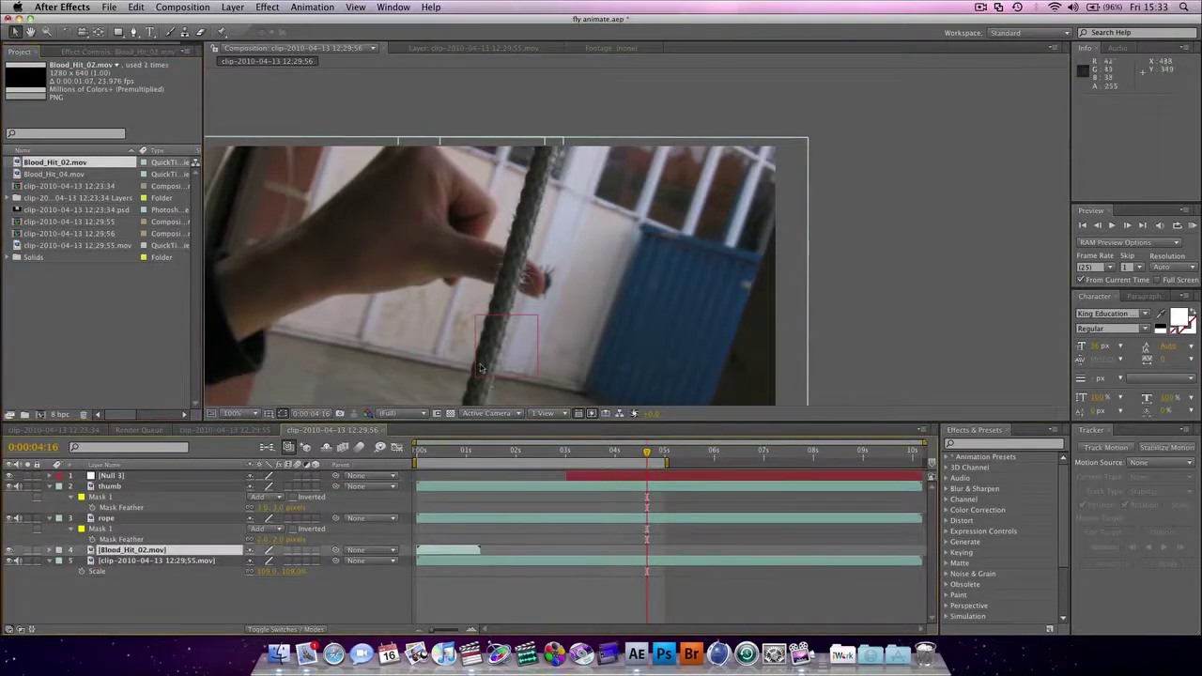
drag(437, 551, 588, 549)
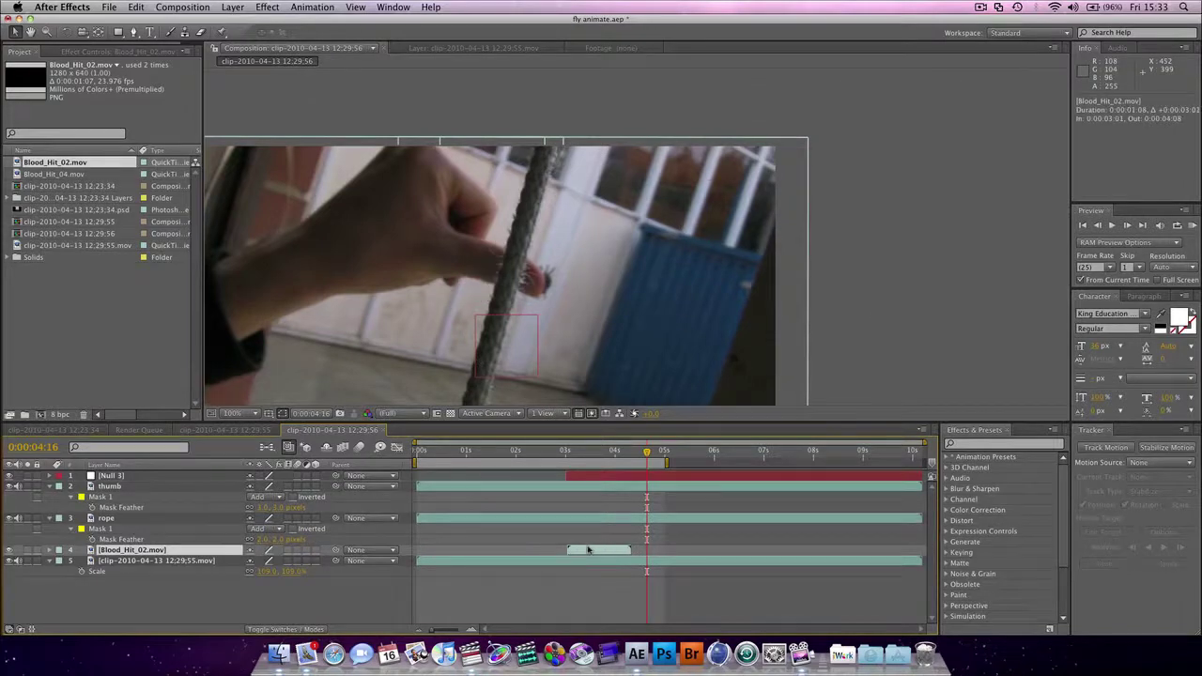
click(562, 456)
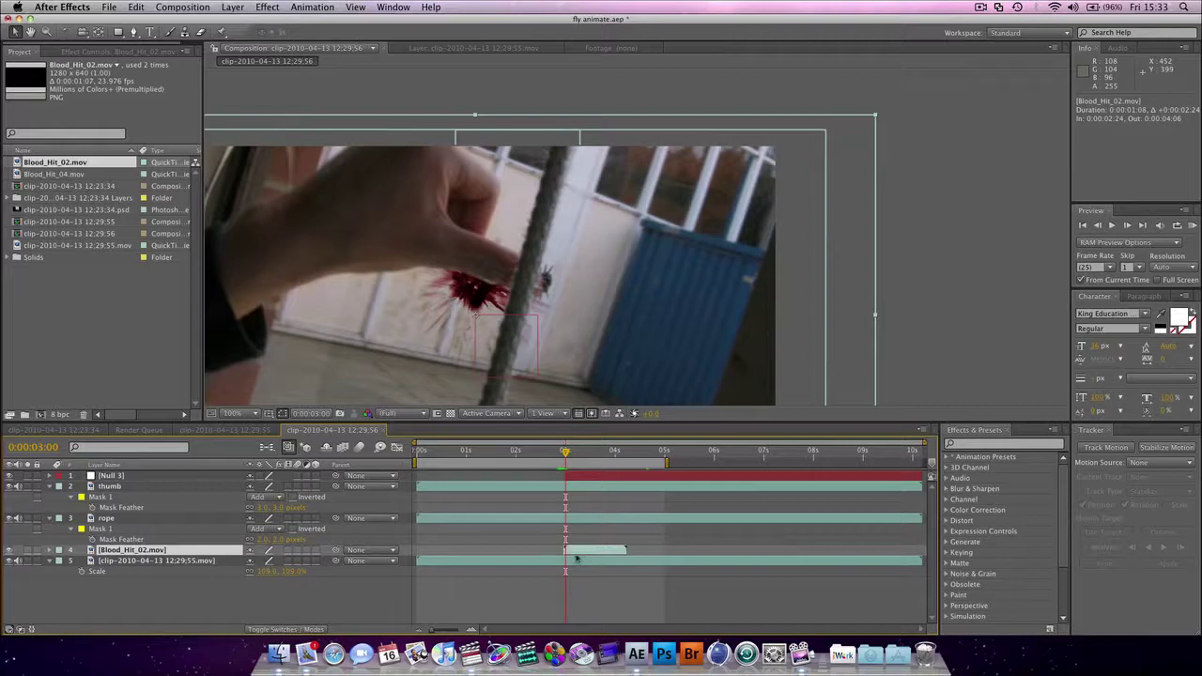
drag(576, 558, 581, 555)
Step: Move the blood hit over the fly, to position 586, 278, and view the whole composition at 50%
drag(468, 293, 534, 301)
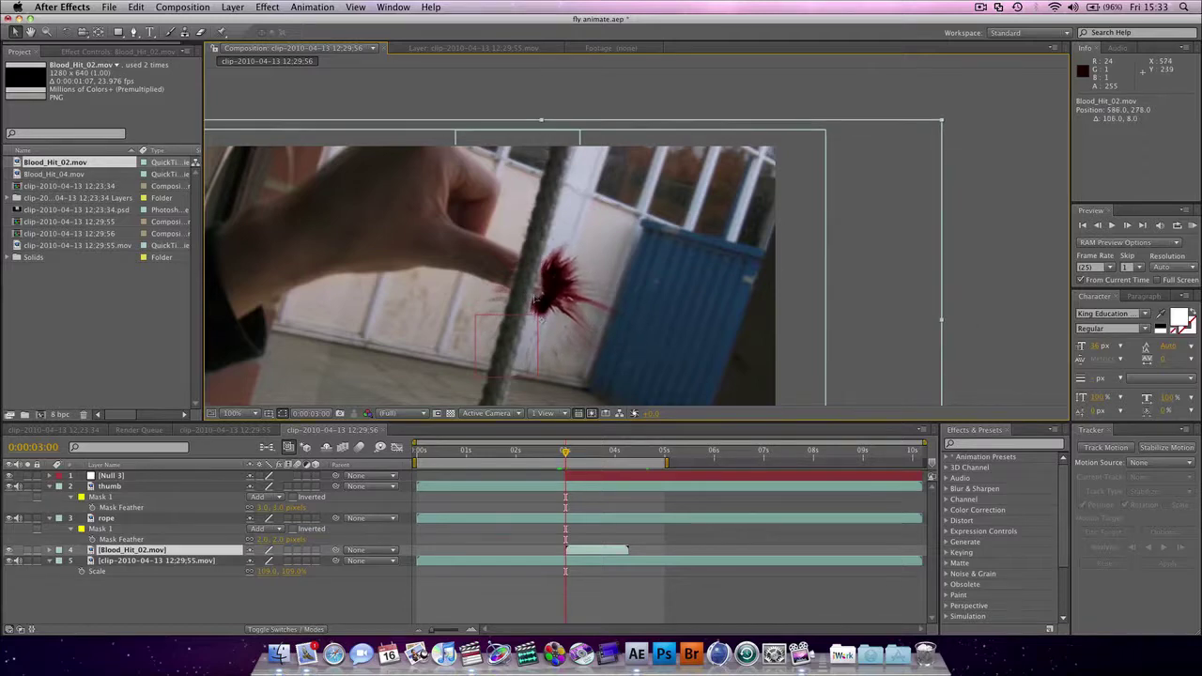
key(Return)
key(comma)
key(comma)
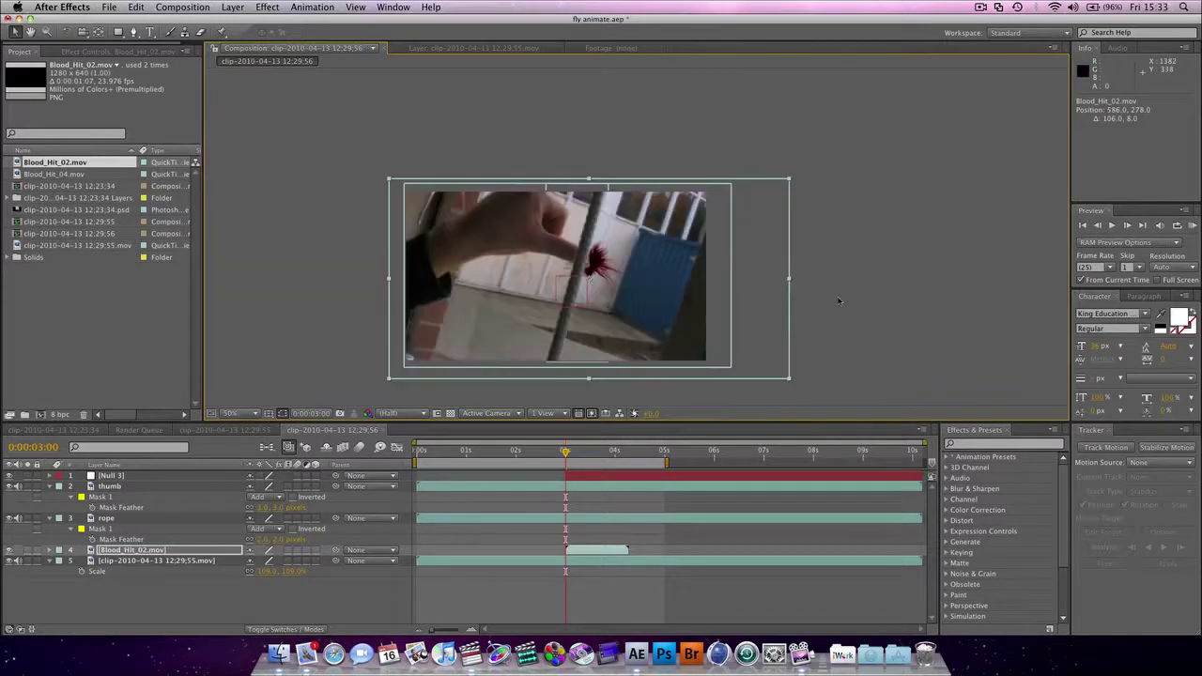
Step: Make the Blood_Hit_02.mov layer 3D and rotate it to an orientation of about 356.9°, 50.0°, 27.1°
click(313, 552)
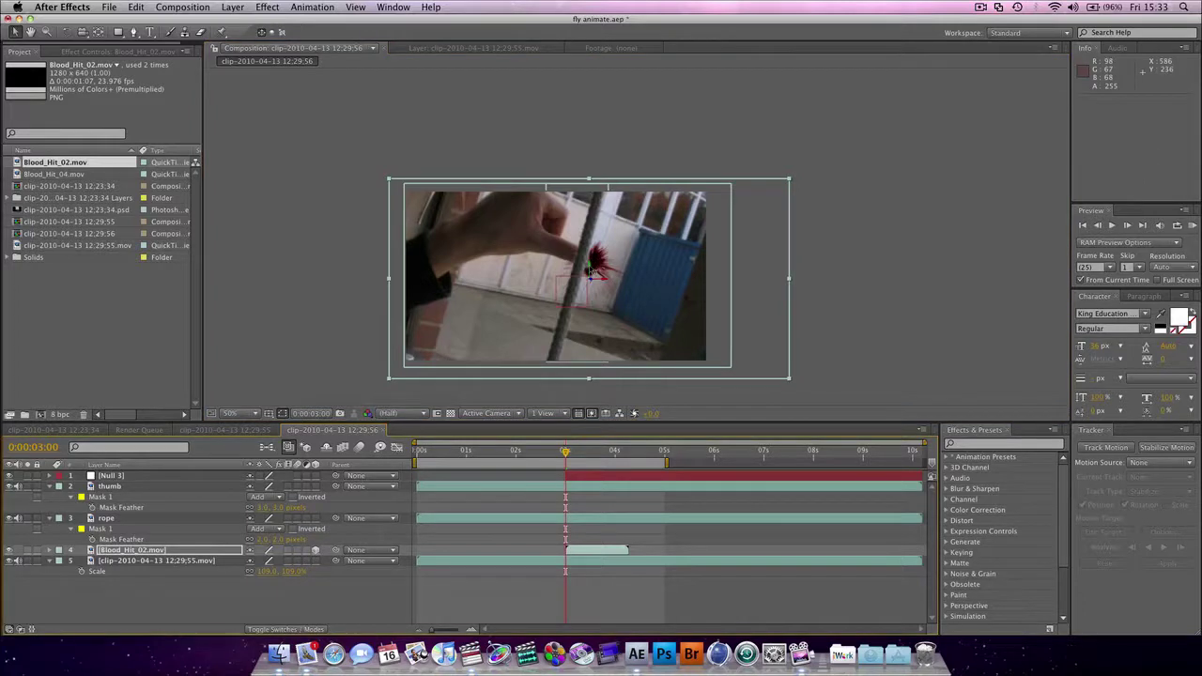
key(w)
drag(589, 268, 566, 278)
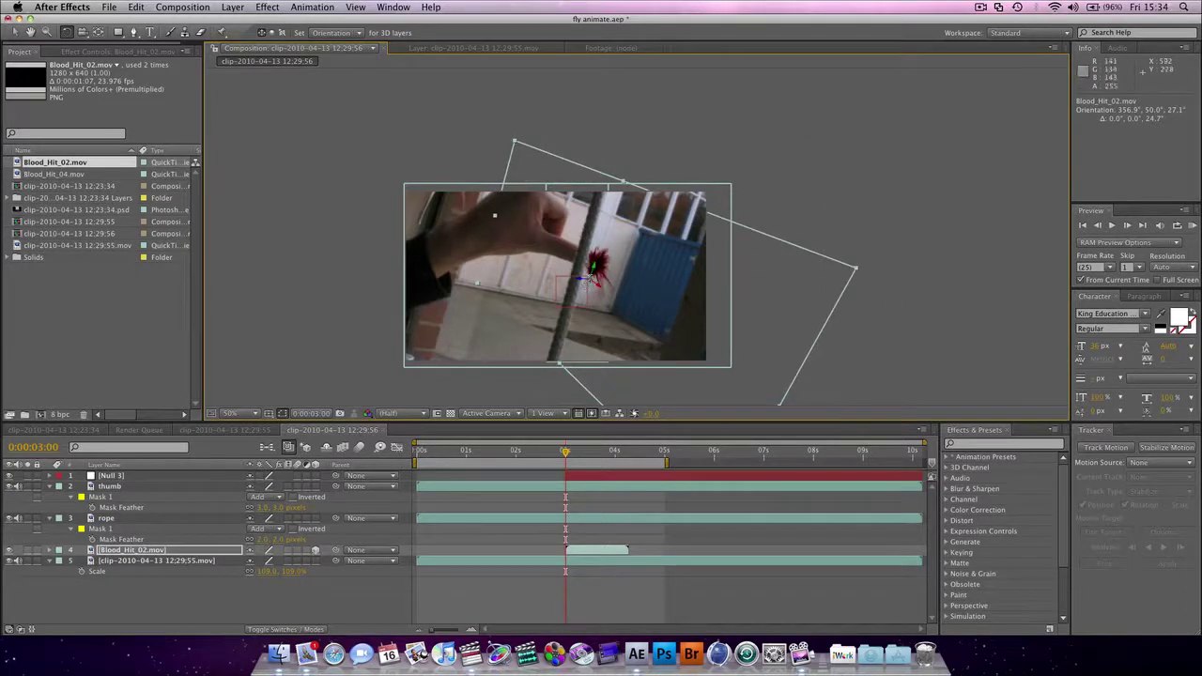
key(v)
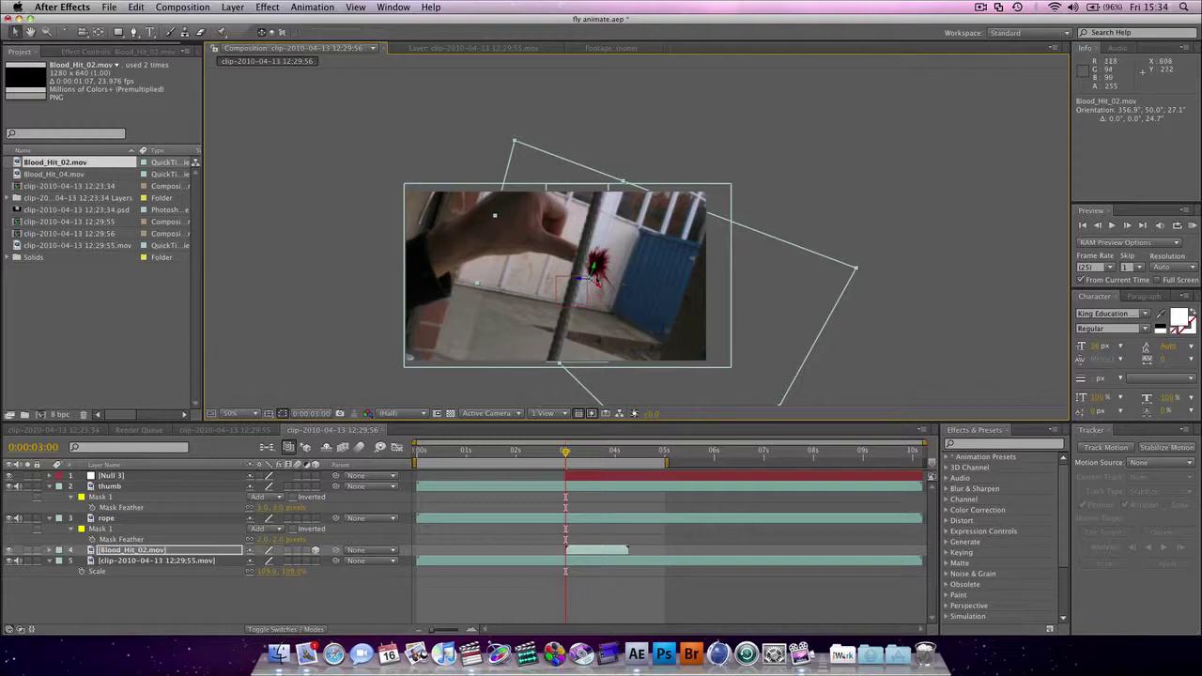
Step: Push the Blood_Hit_02.mov layer back in depth and align the splat behind the thumb, at position about 616, 249, 759
mouse_move(567, 277)
mouse_down()
mouse_move(489, 229)
mouse_move(654, 252)
mouse_move(607, 232)
mouse_move(597, 274)
mouse_move(588, 270)
mouse_up()
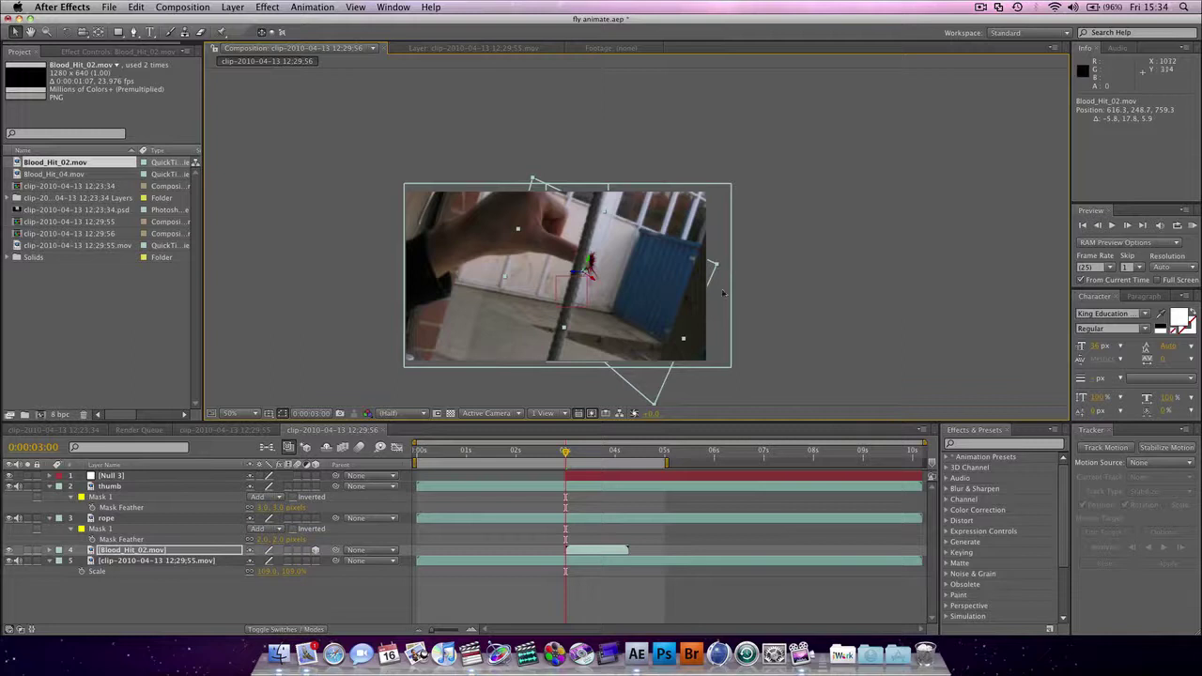
click(820, 303)
key(.)
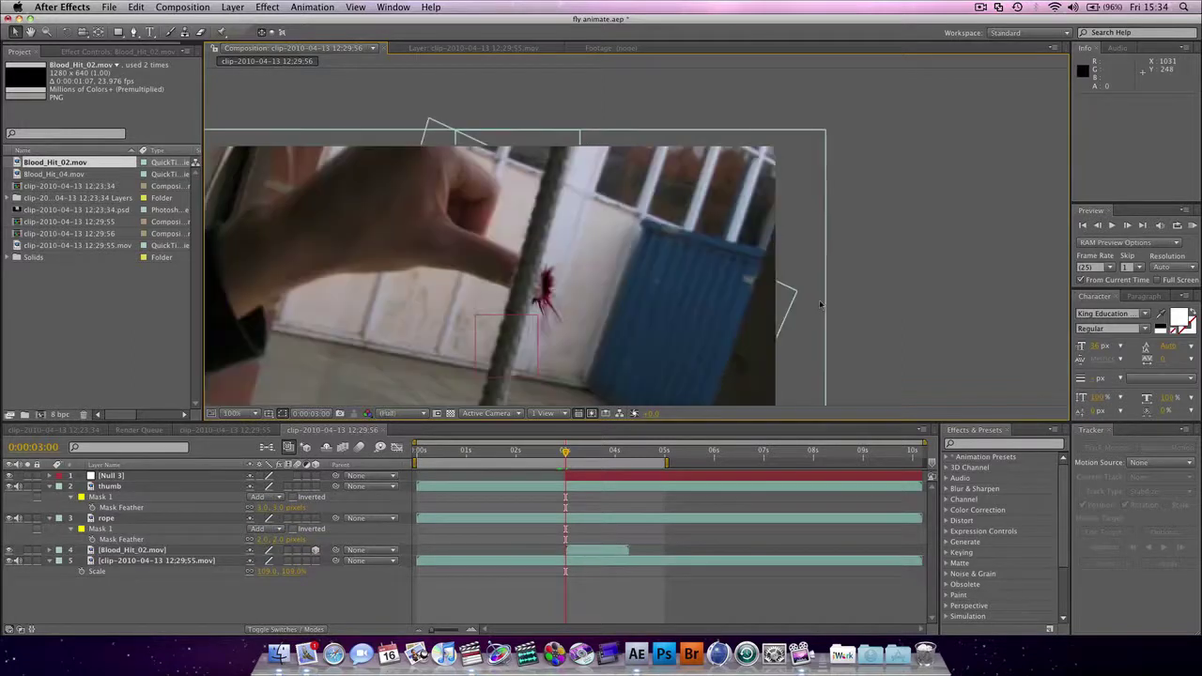
mouse_move(566, 452)
mouse_down()
mouse_move(602, 455)
mouse_move(566, 452)
mouse_up()
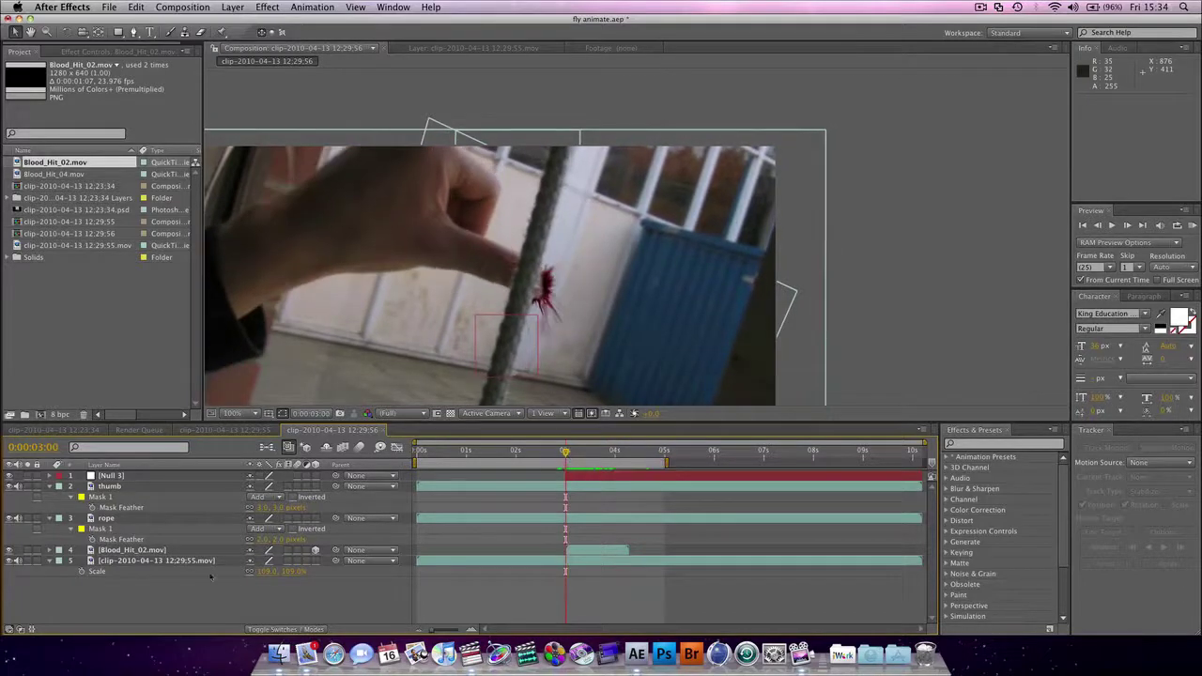
Step: Scale the Blood_Hit_02.mov layer up to about 106% and nudge it slightly so the splat stays beside the rope
click(140, 550)
key(s)
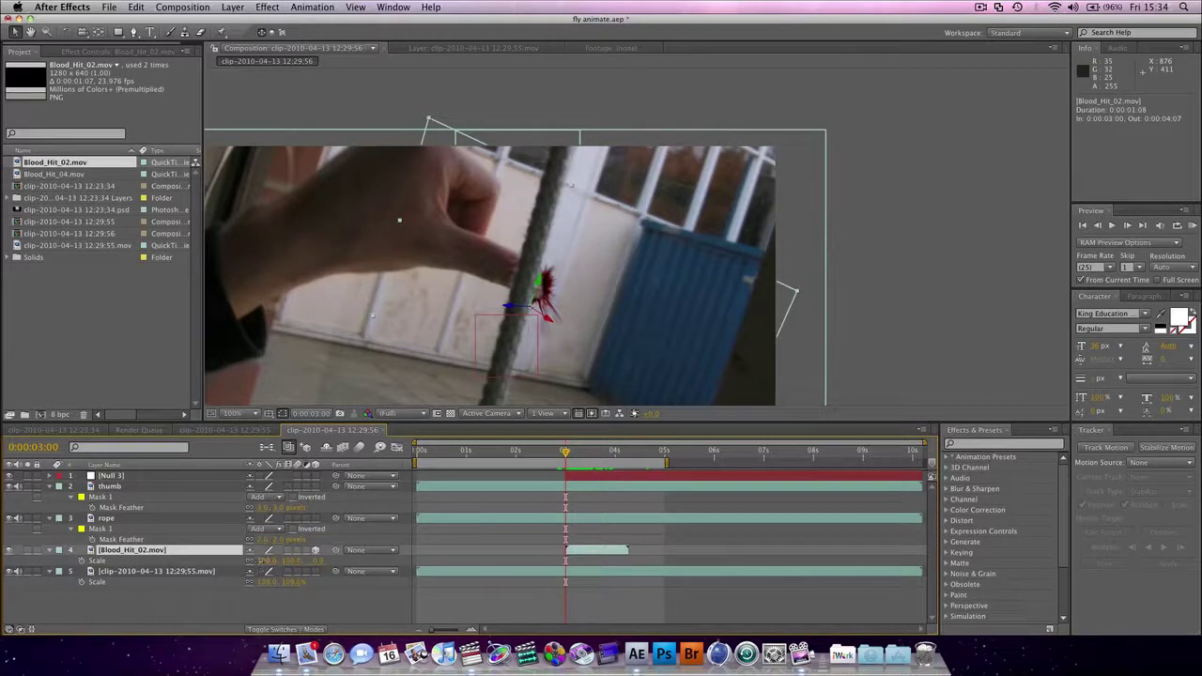
drag(262, 561, 268, 561)
drag(551, 297, 554, 297)
click(883, 221)
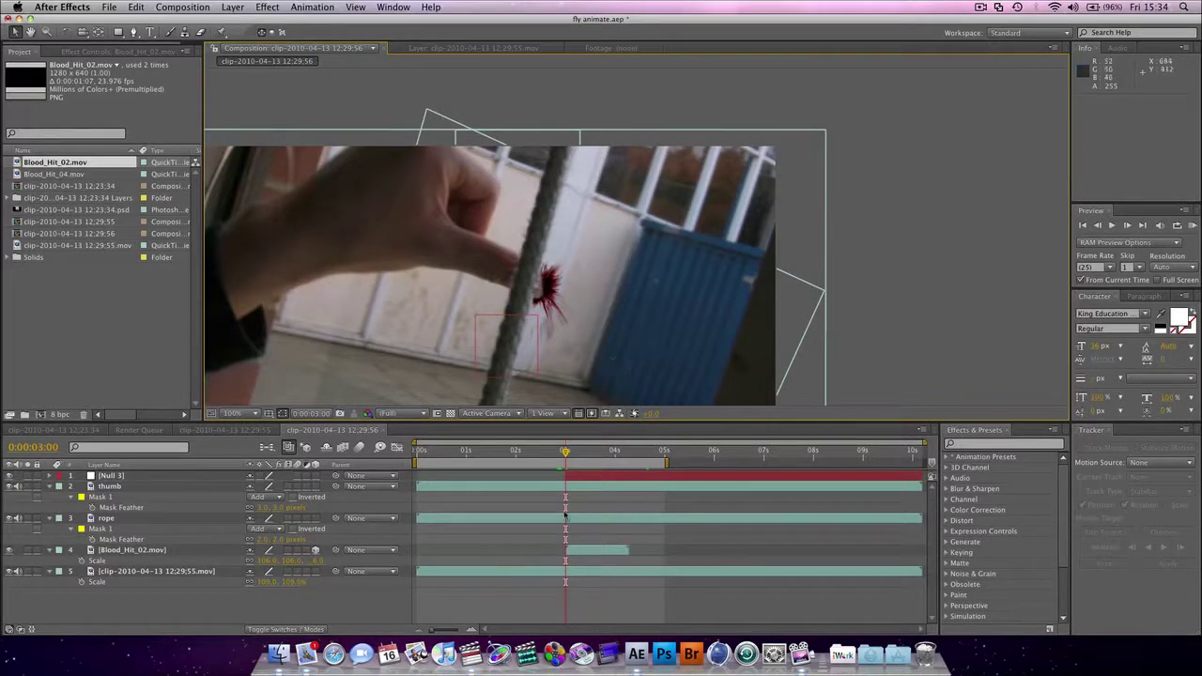
Step: Apply Fast Blur to the Blood_Hit_02.mov layer and add a slight amount of blurriness
click(576, 553)
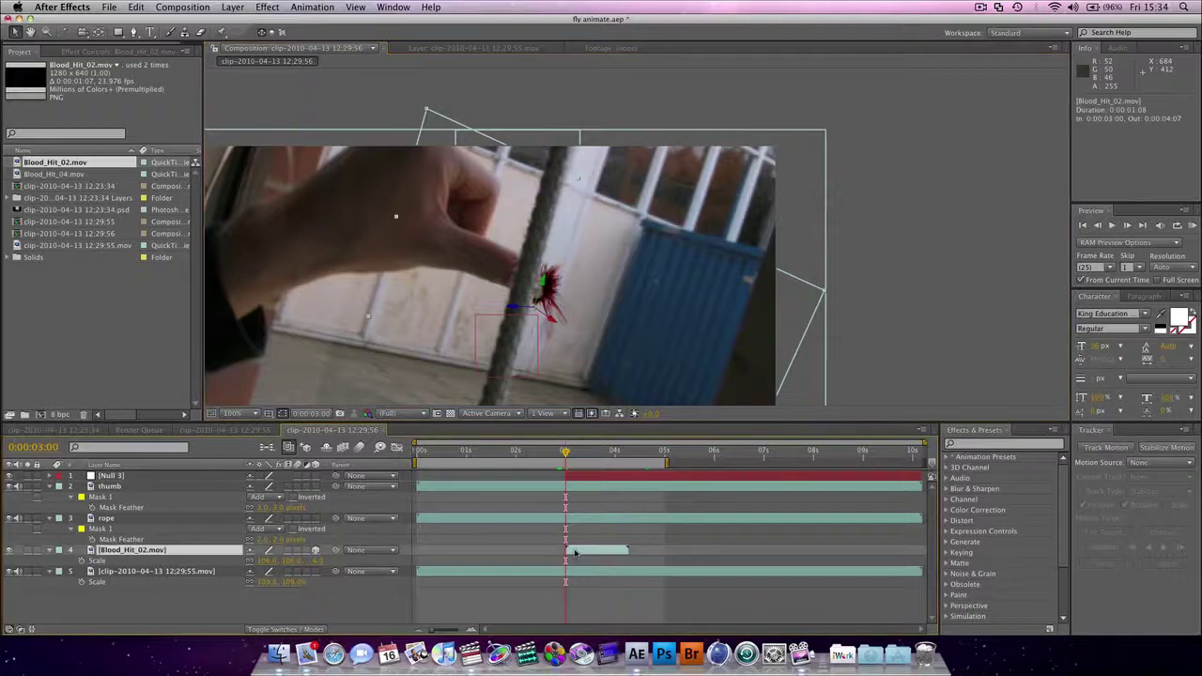
click(267, 7)
mouse_move(294, 88)
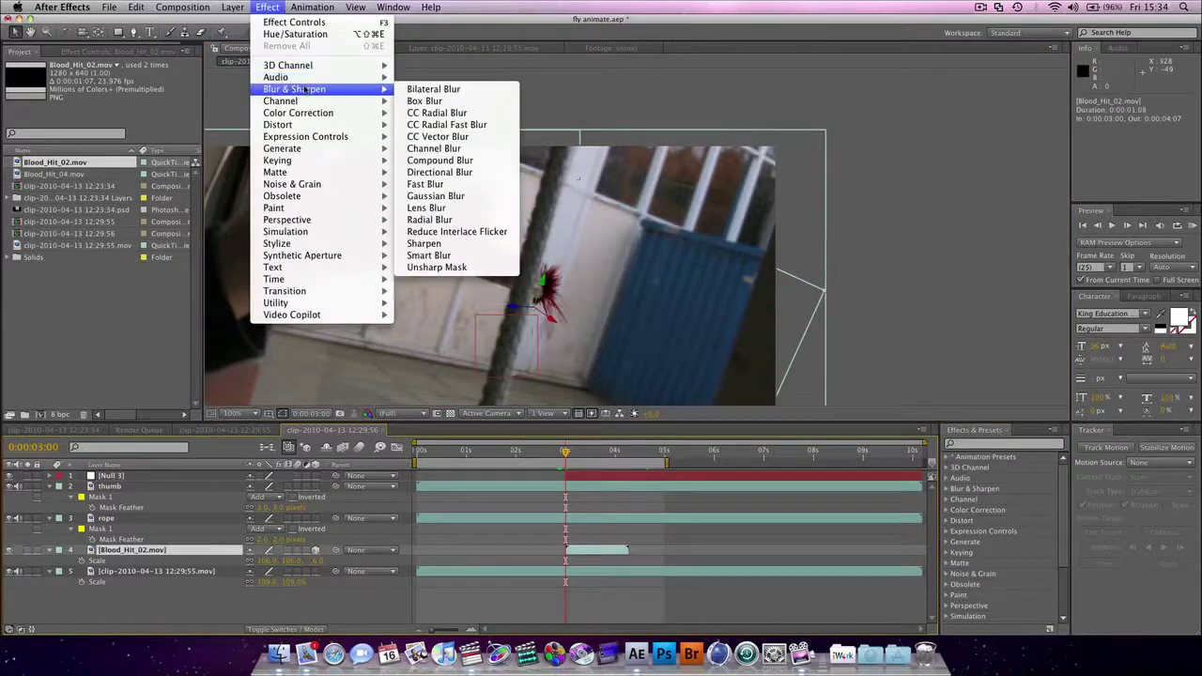
click(447, 185)
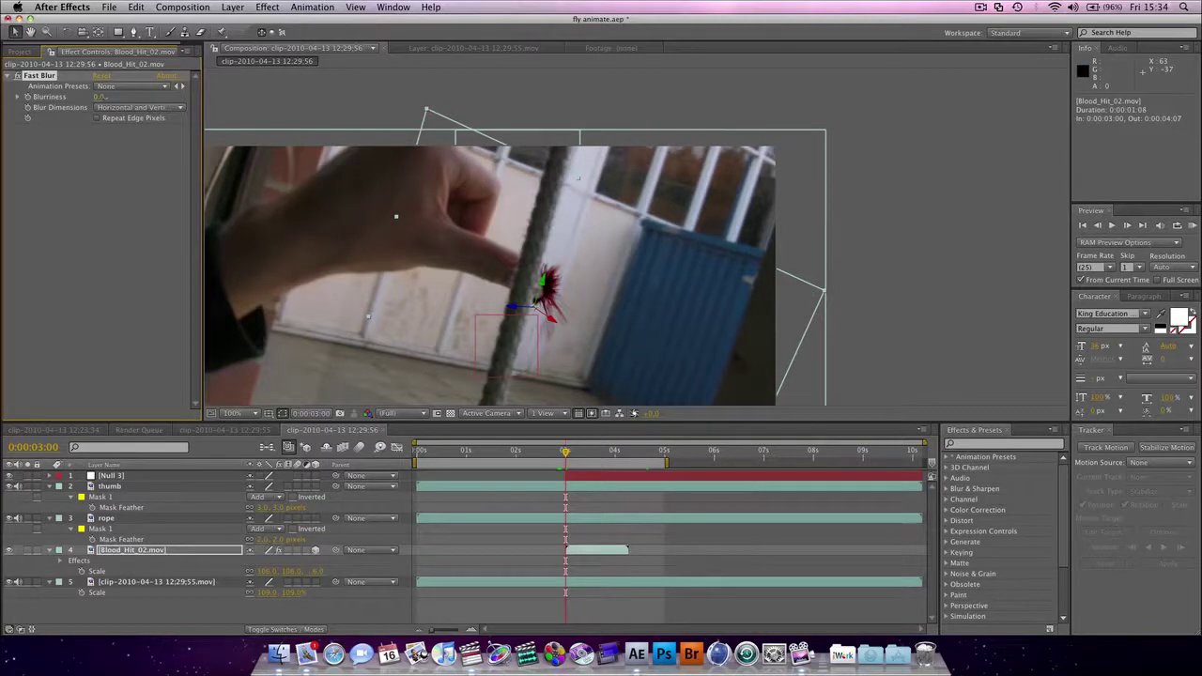
drag(101, 97, 107, 96)
Step: Set the thumb layer's mask feather to 9 pixels
click(109, 488)
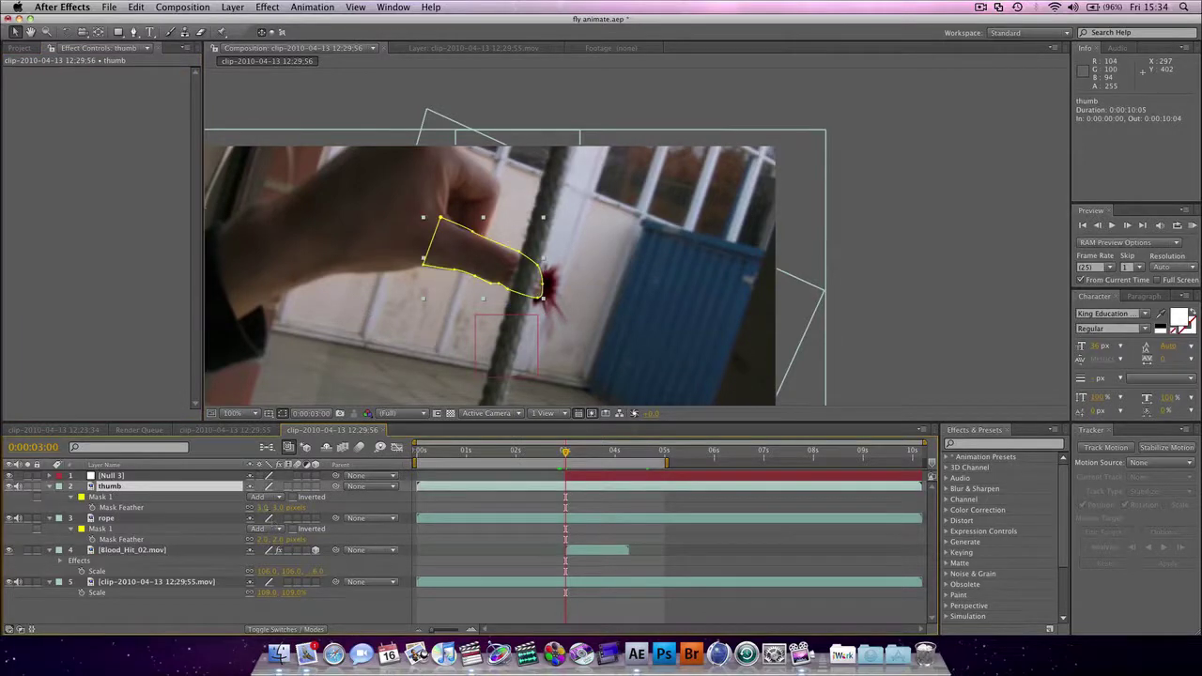
drag(266, 508, 273, 507)
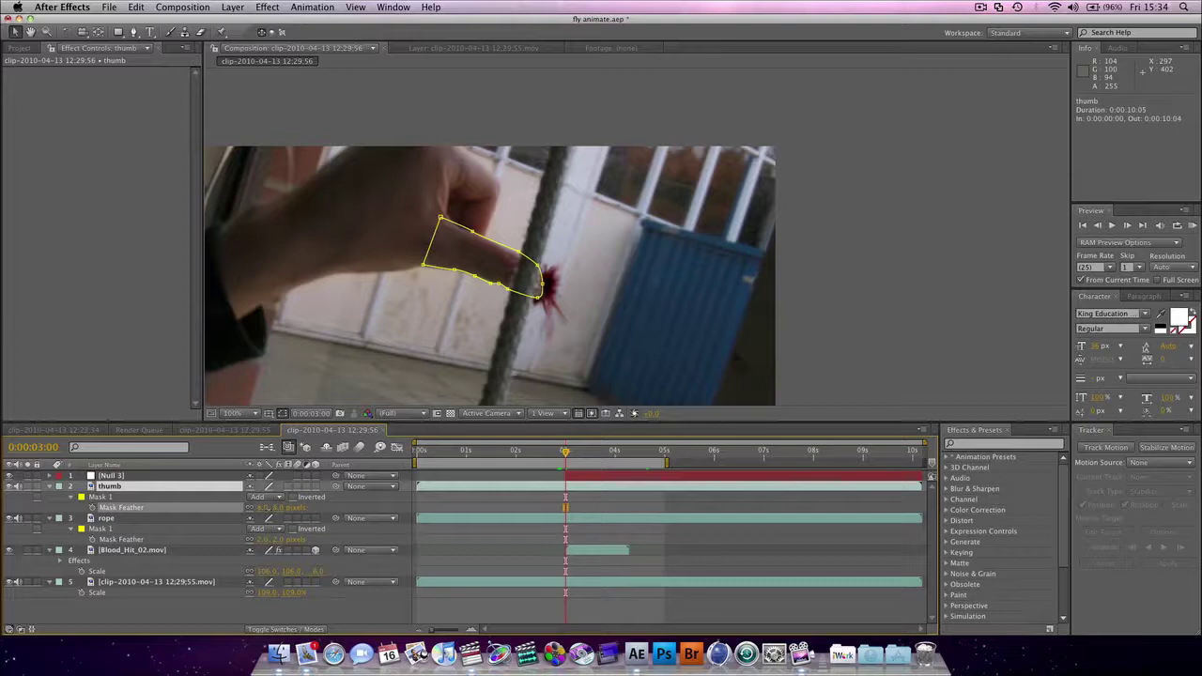
click(792, 511)
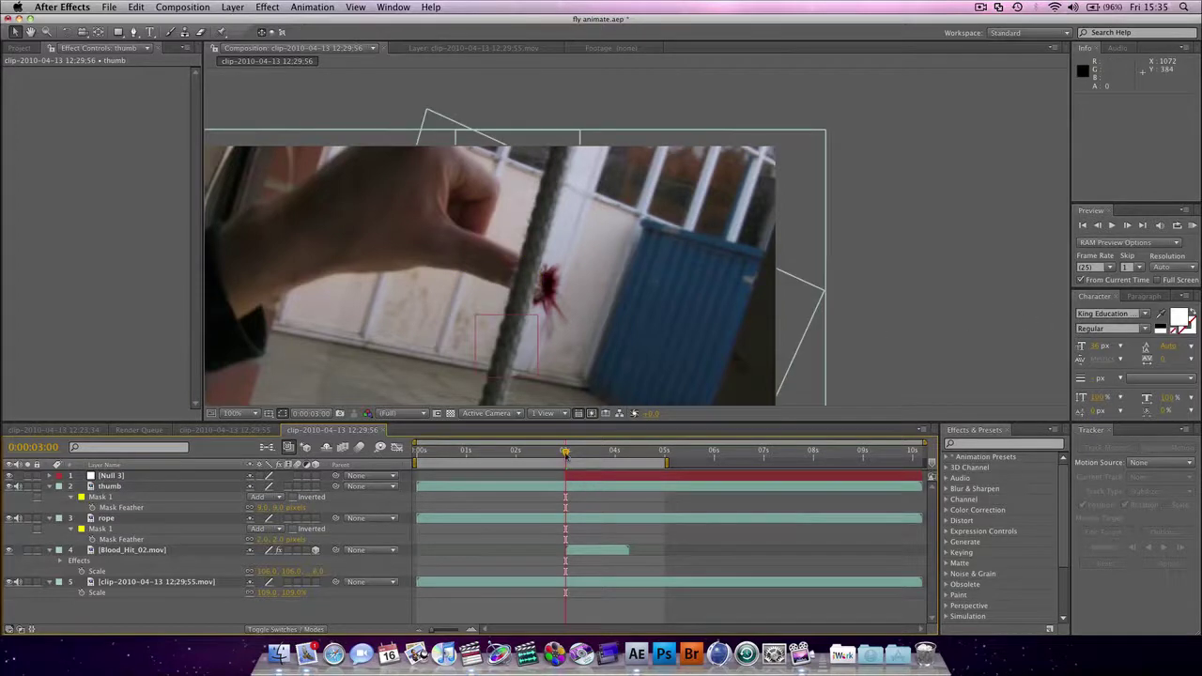
Step: Scrub through the blood hit and shorten the work area to end at about 0:00:04:00
drag(566, 453, 605, 467)
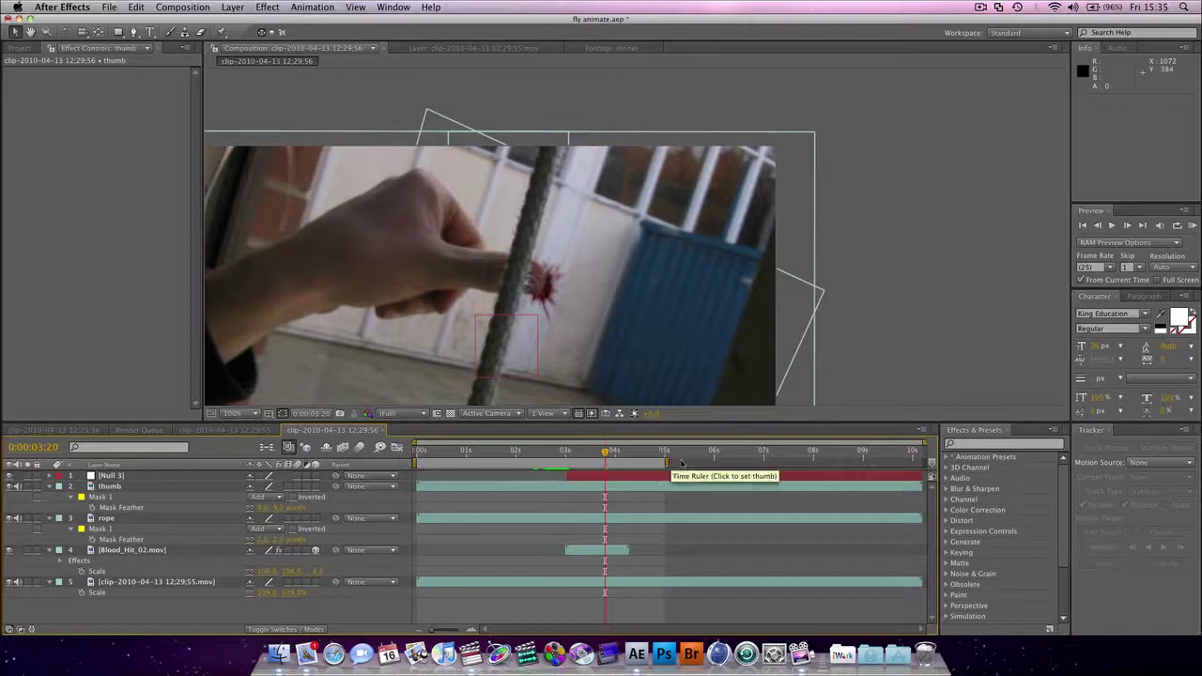
mouse_move(665, 464)
mouse_down()
mouse_move(554, 454)
mouse_move(603, 459)
mouse_up()
drag(543, 460, 574, 460)
key(comma)
click(782, 330)
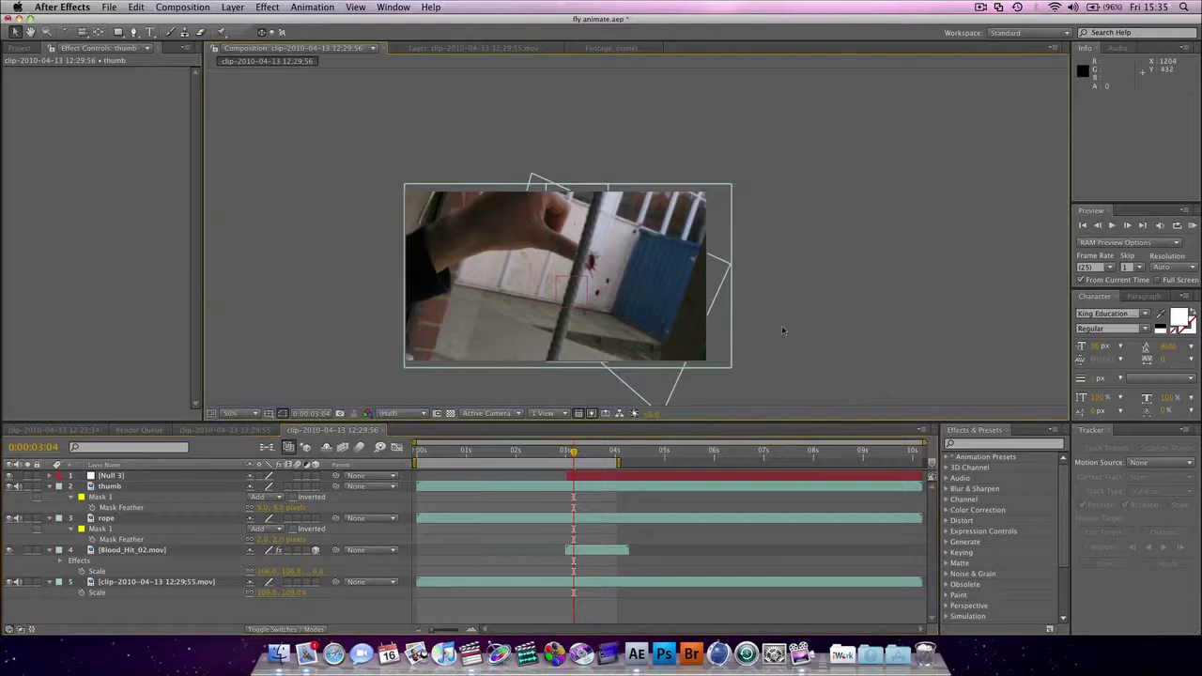
Step: Play back and scrub the composite from about 0:00:02:18 to 0:00:03:21, examining the blood splat behind the thumb and rope
key(space)
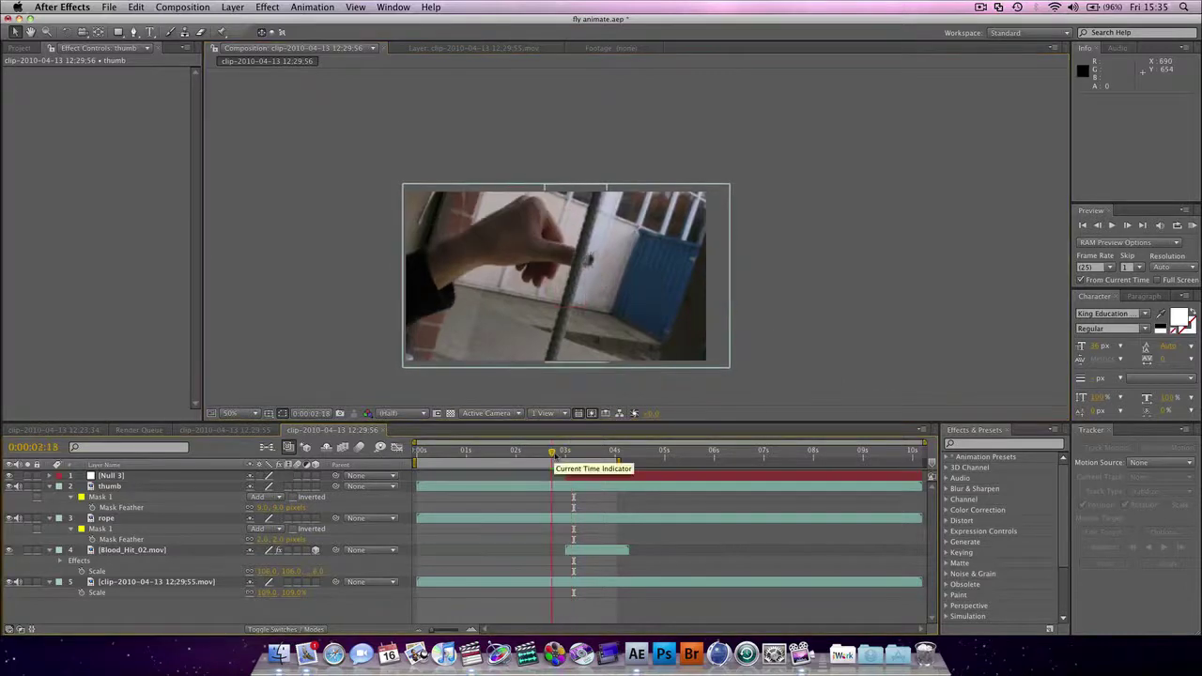
click(555, 456)
drag(555, 462, 585, 470)
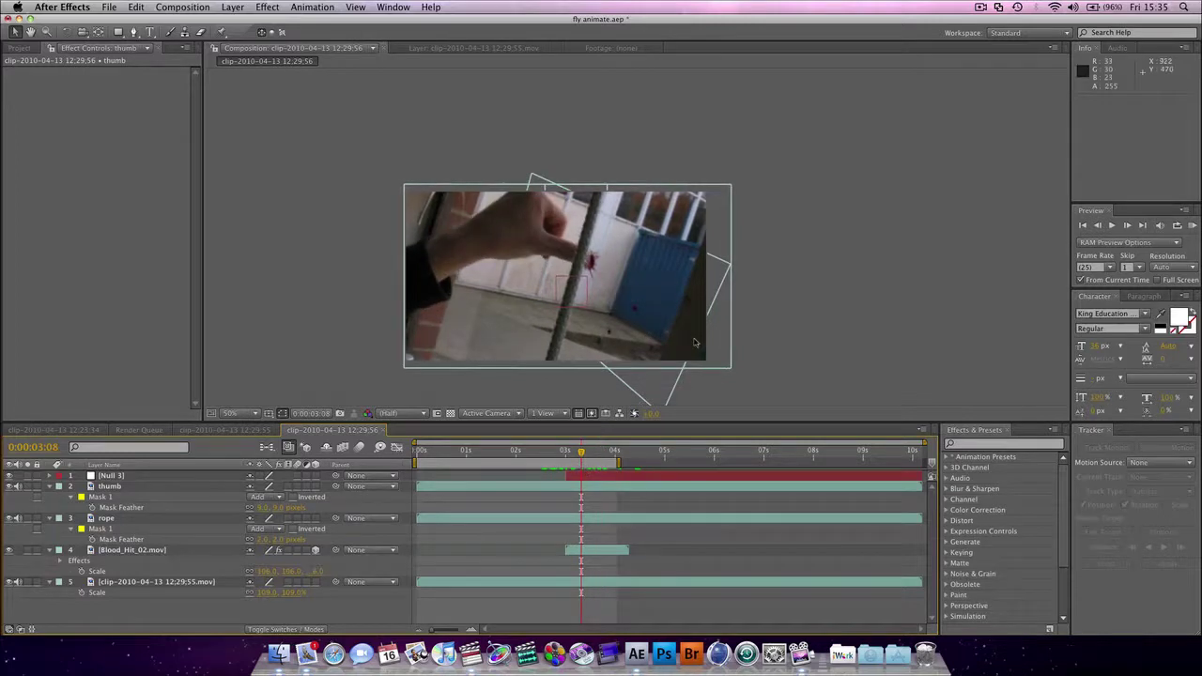
scroll(696, 343, up, 2)
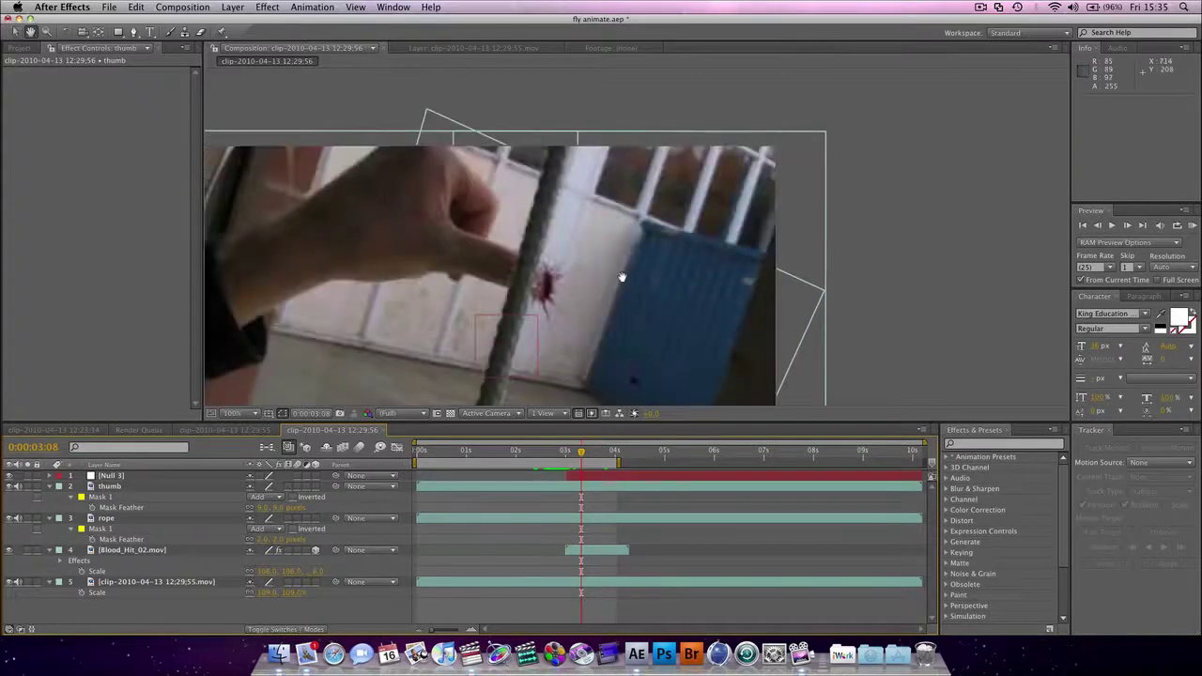
drag(622, 276, 674, 255)
key(v)
drag(581, 452, 604, 477)
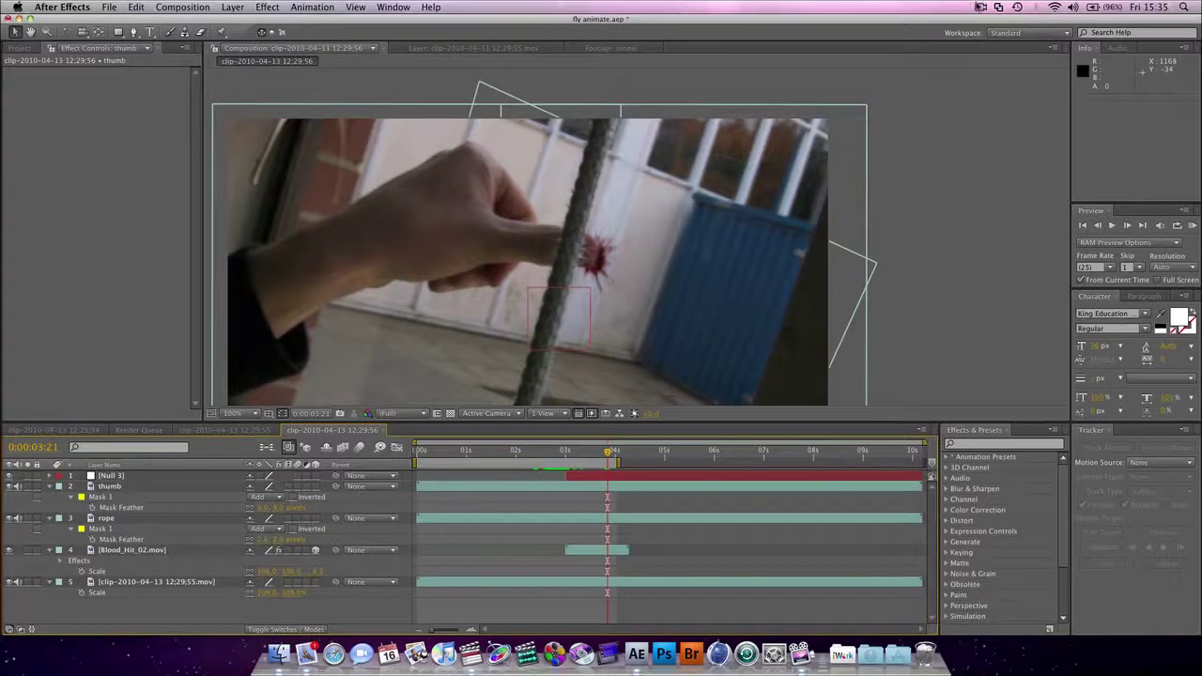
click(980, 6)
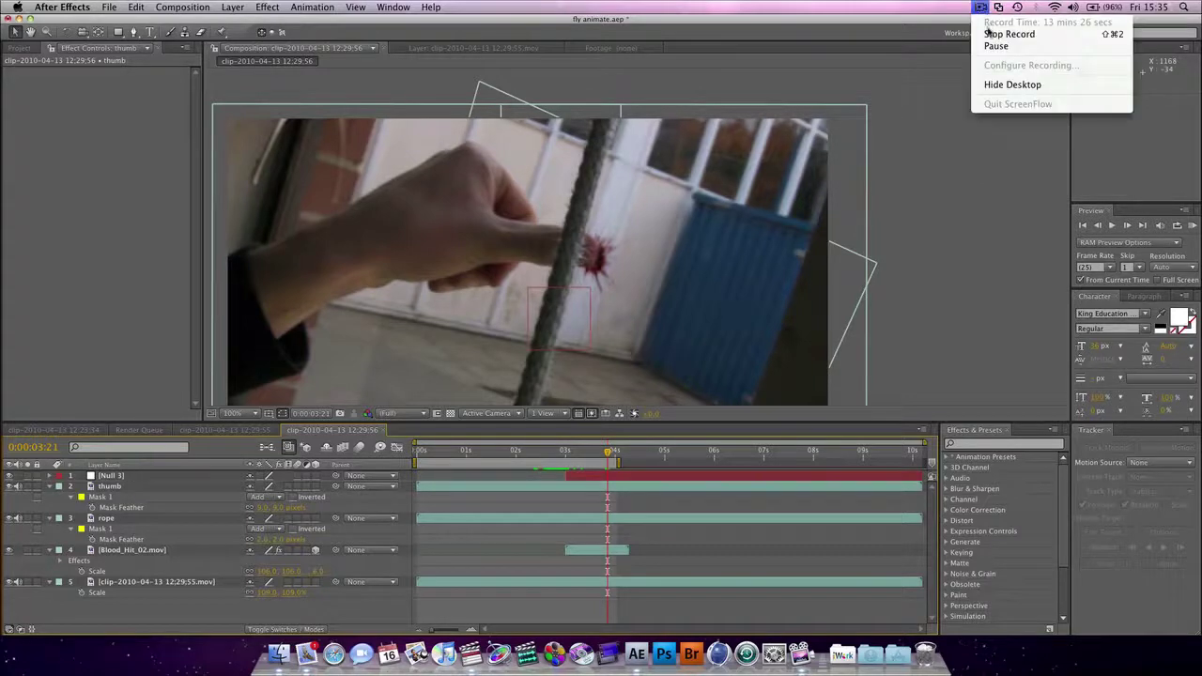